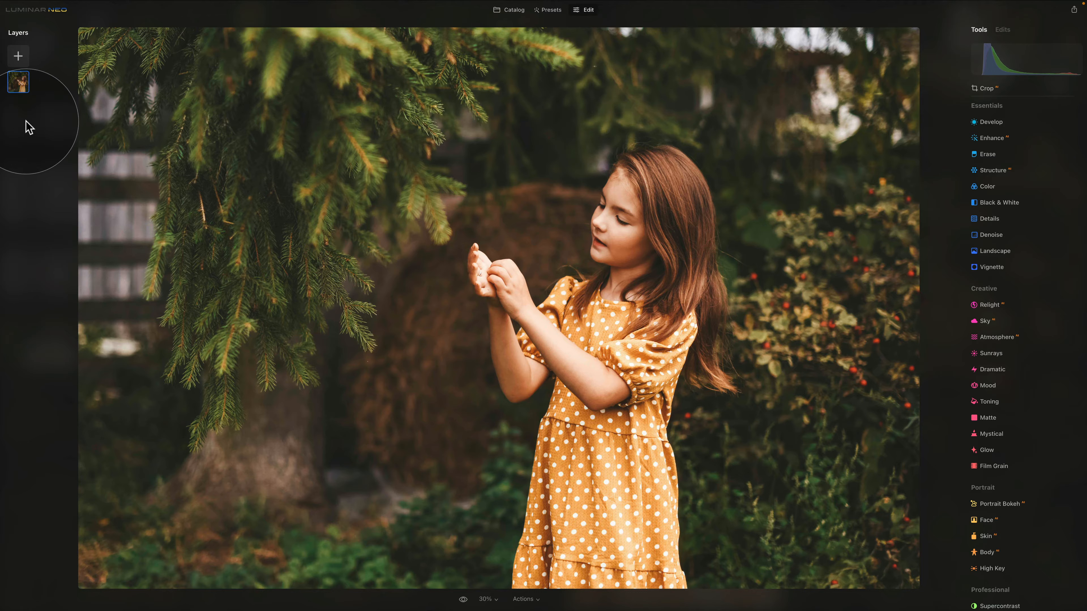
# Load CP - Butterfly - 16.png from the Butterflies folder into the layer images.
pyautogui.click(17, 57)
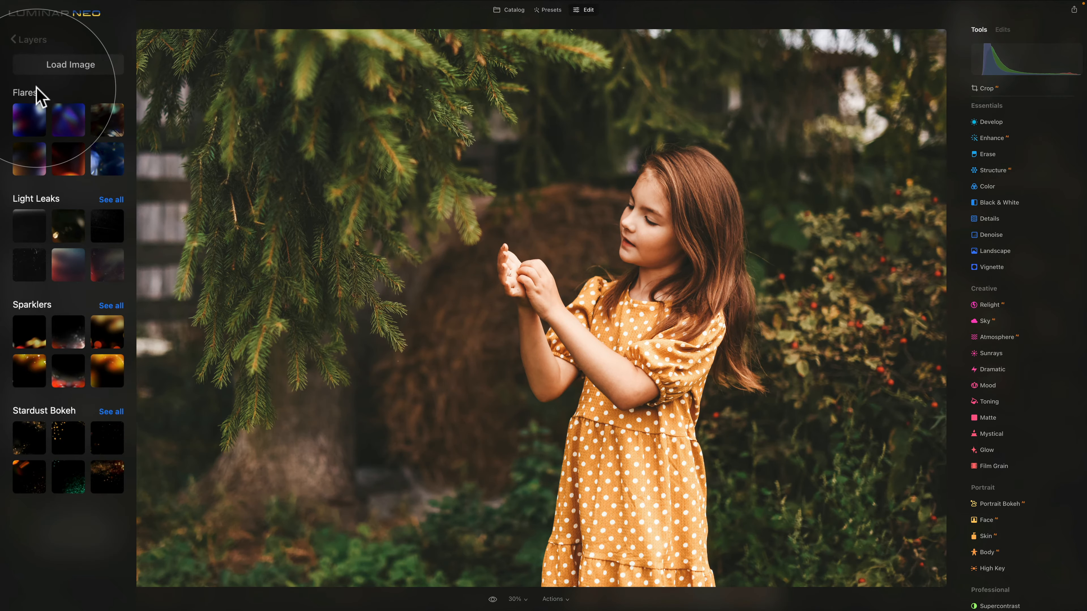
pyautogui.click(114, 69)
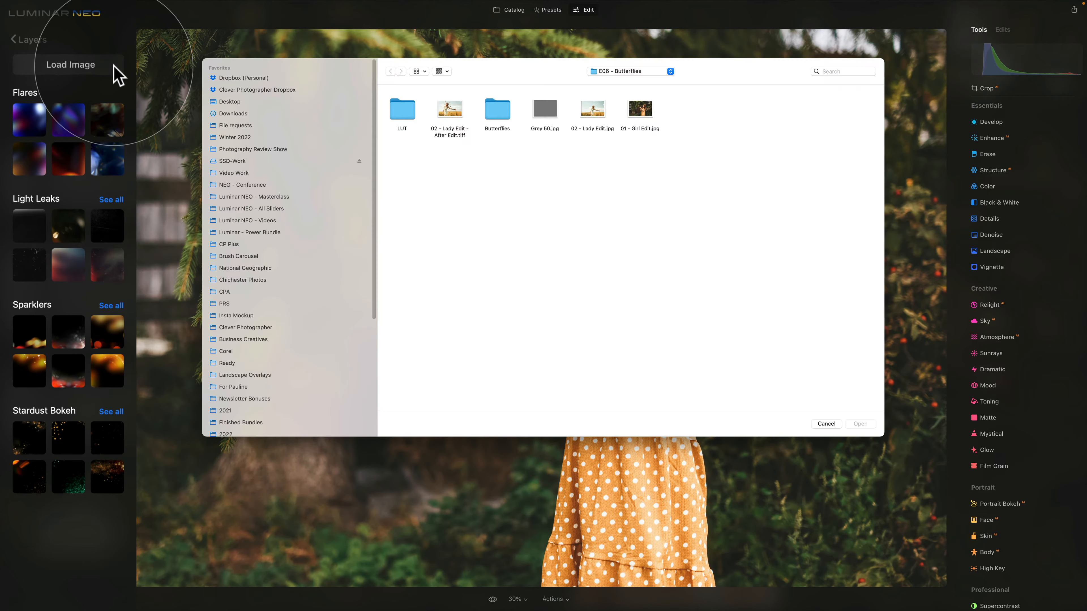
pyautogui.click(449, 154)
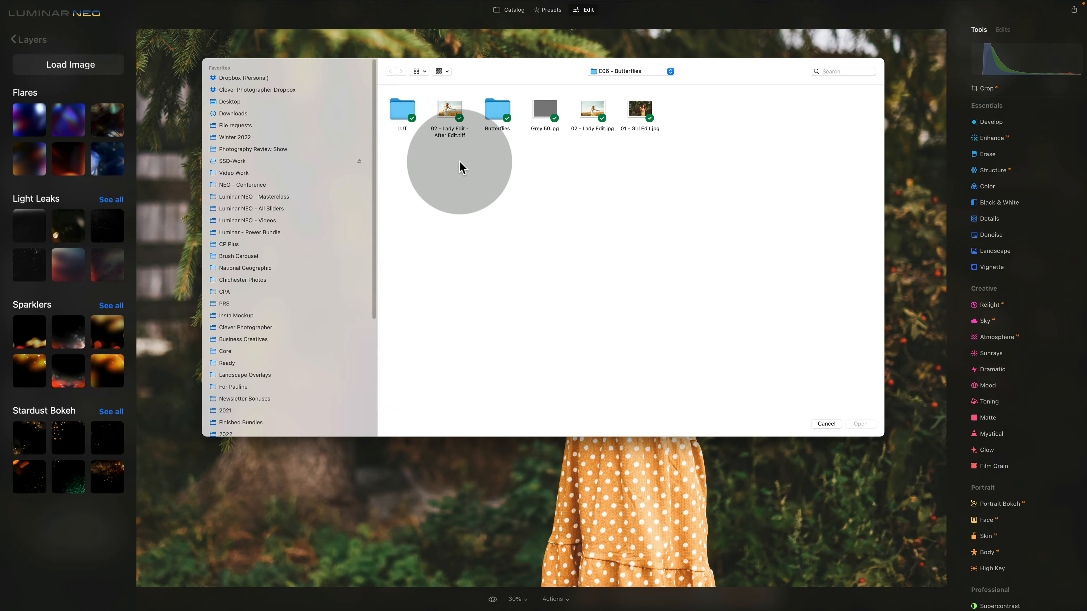
pyautogui.doubleClick(495, 110)
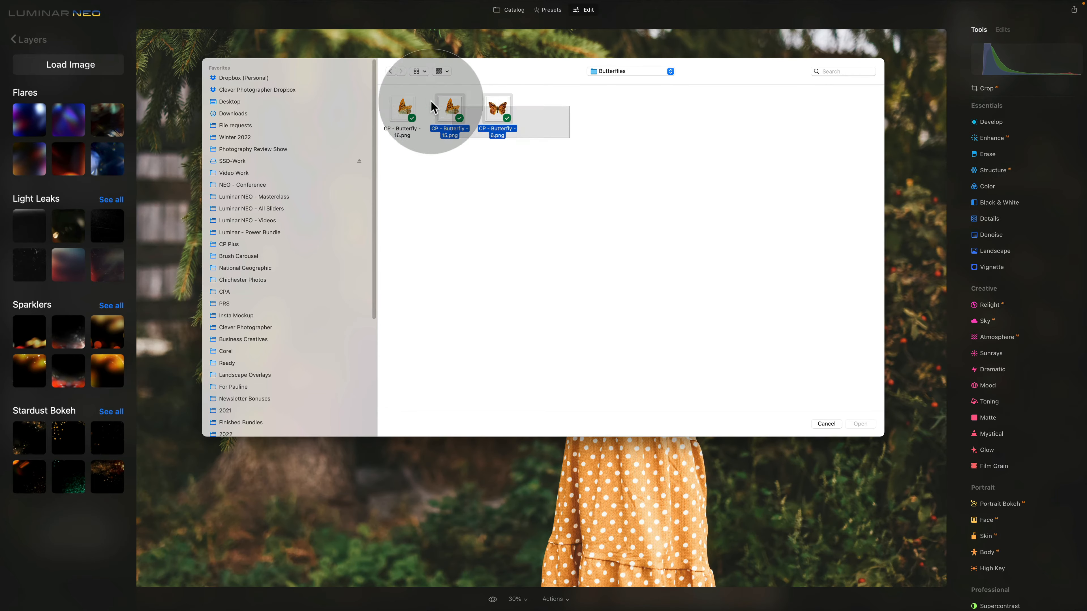
pyautogui.click(402, 109)
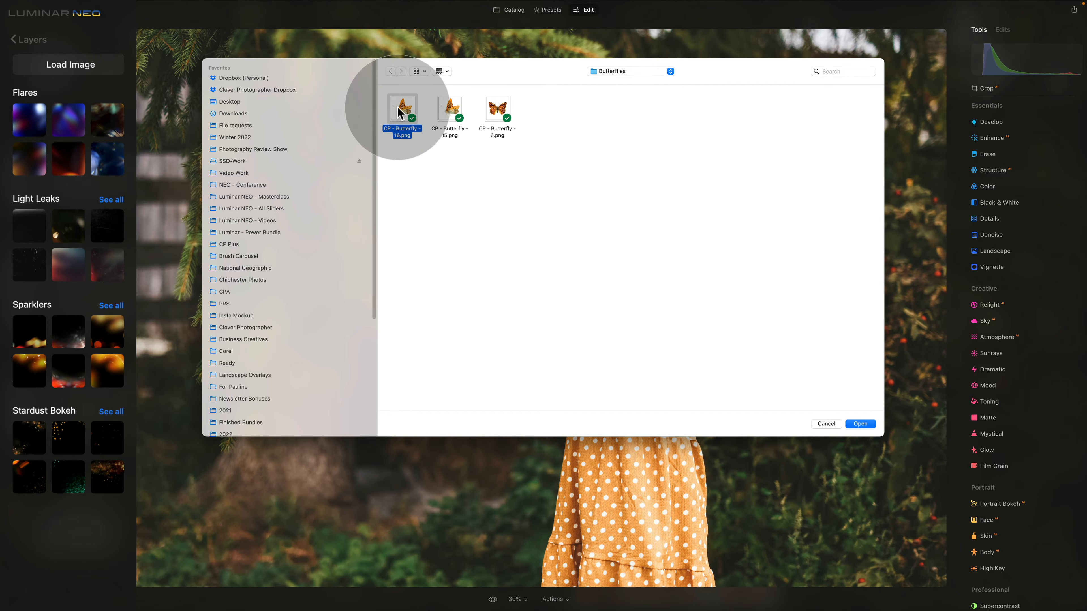
pyautogui.click(854, 429)
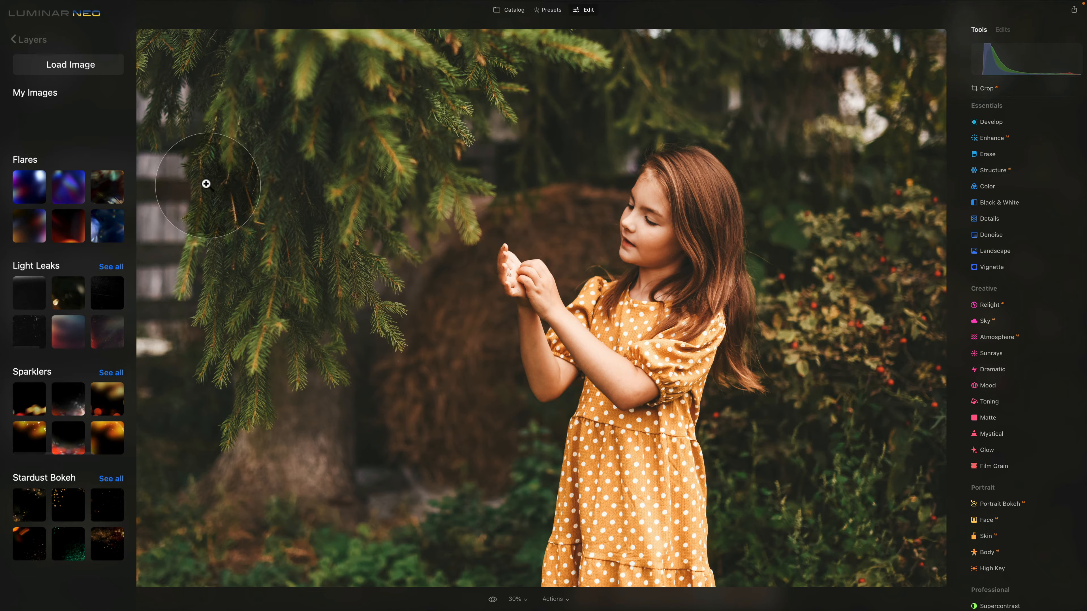
# Load CP - Butterfly - 15.png and CP - Butterfly - 6.png into the layer images.
pyautogui.click(106, 65)
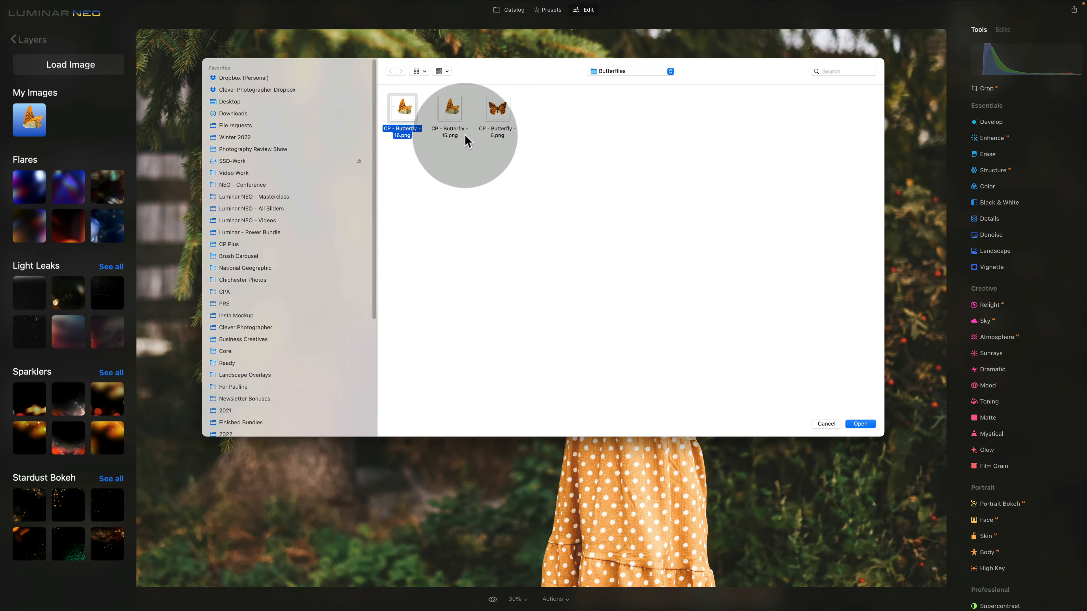
pyautogui.click(450, 118)
pyautogui.click(867, 420)
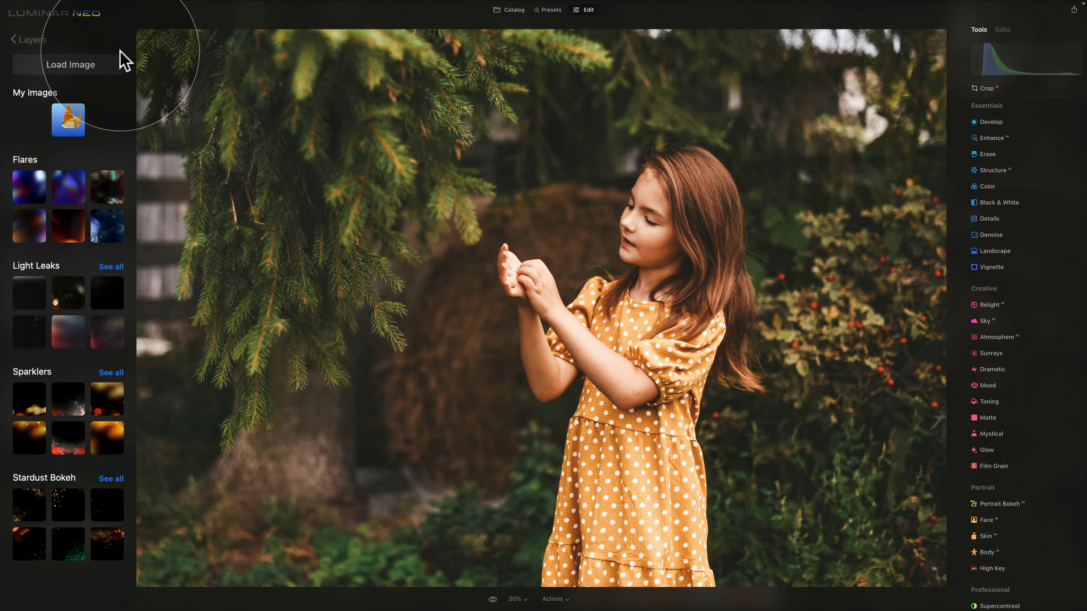
pyautogui.click(114, 64)
pyautogui.click(493, 111)
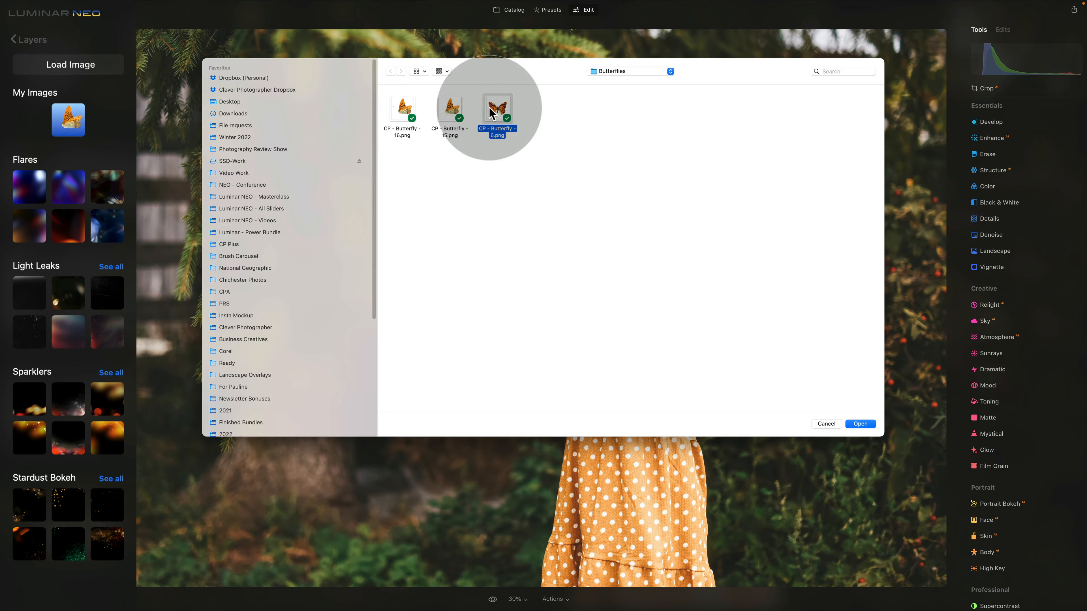
pyautogui.click(865, 424)
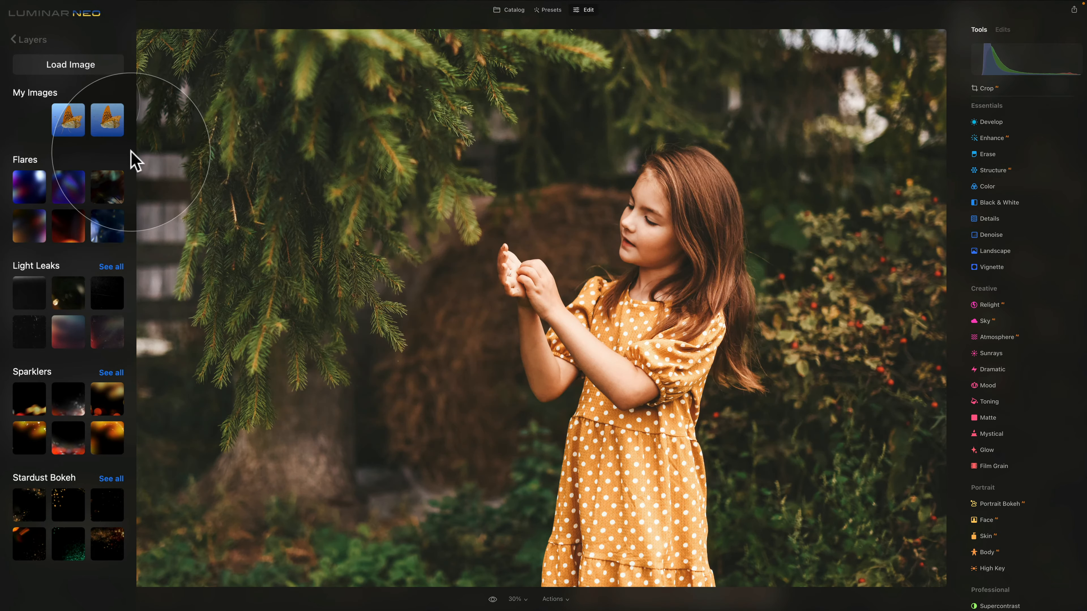
# Load Grey 50.jpg from the E06 - Butterflies folder into the layer images.
pyautogui.click(95, 65)
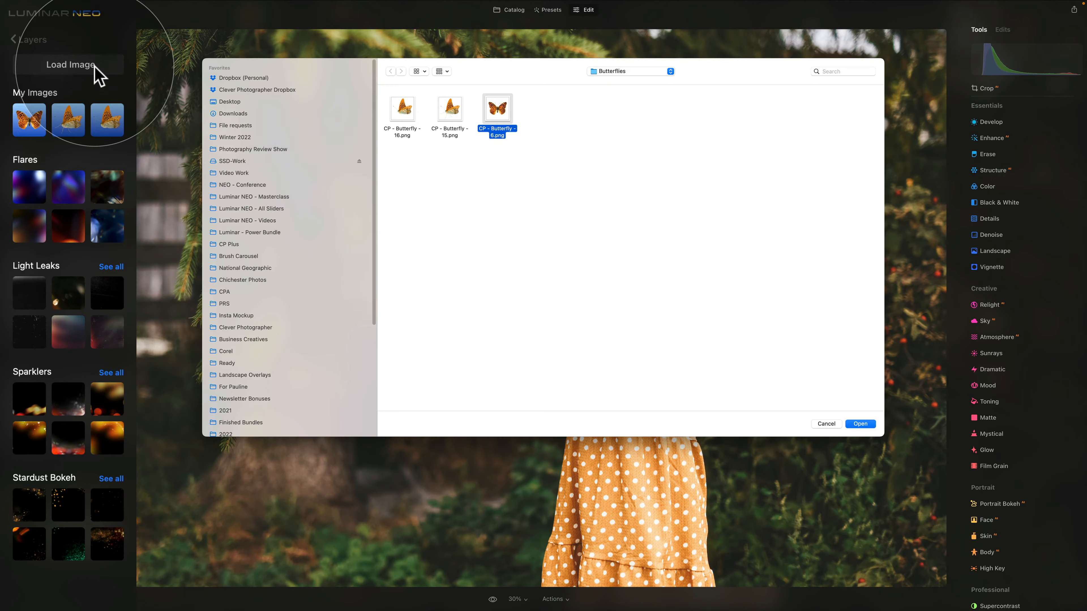
pyautogui.click(461, 177)
pyautogui.click(613, 72)
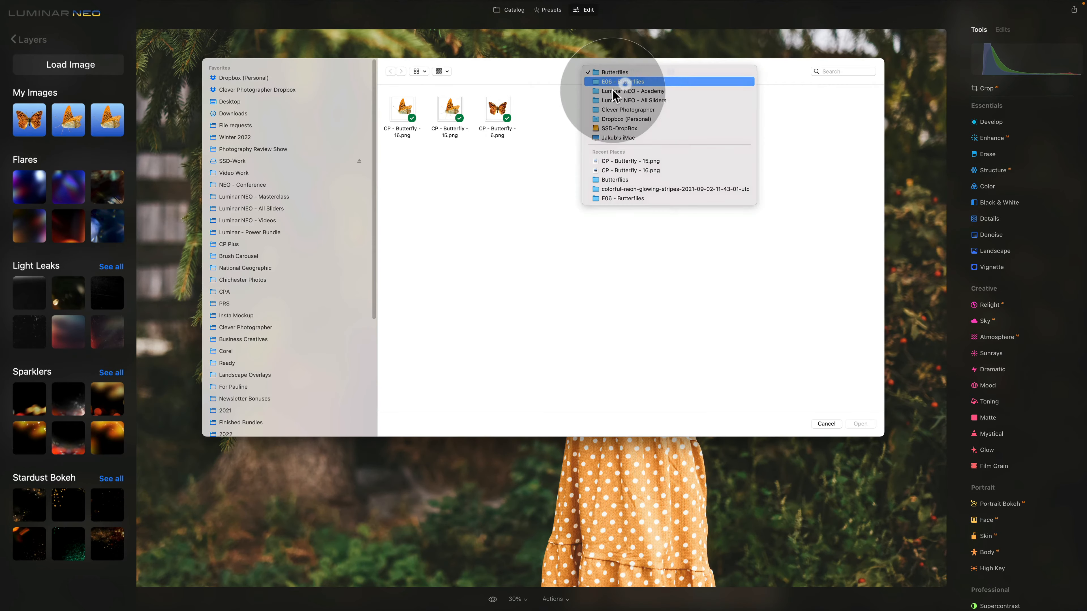
pyautogui.click(620, 107)
pyautogui.click(546, 112)
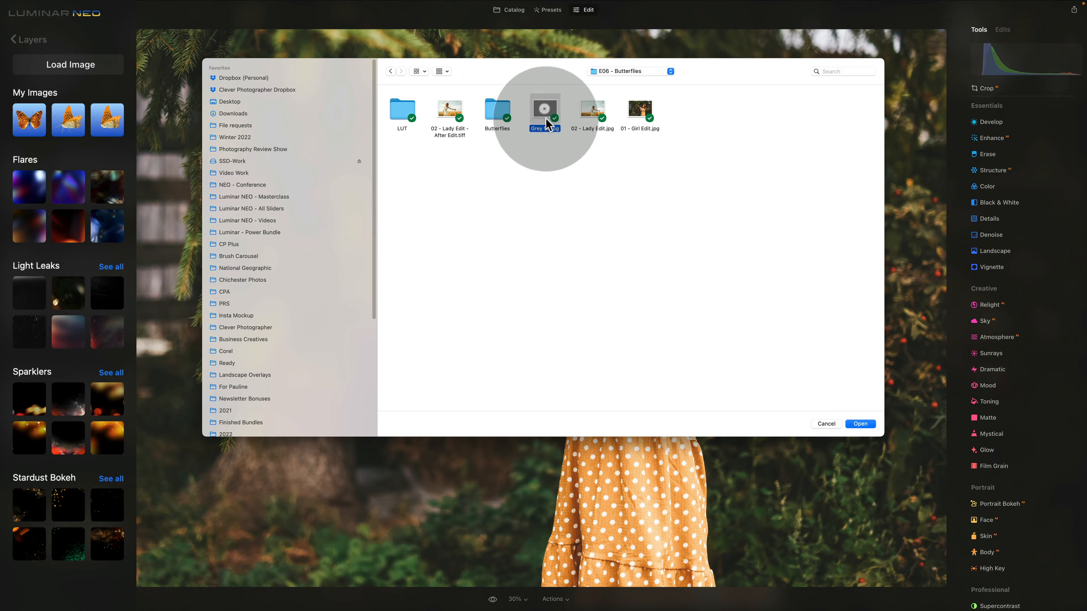
pyautogui.rightClick(691, 269)
pyautogui.click(861, 424)
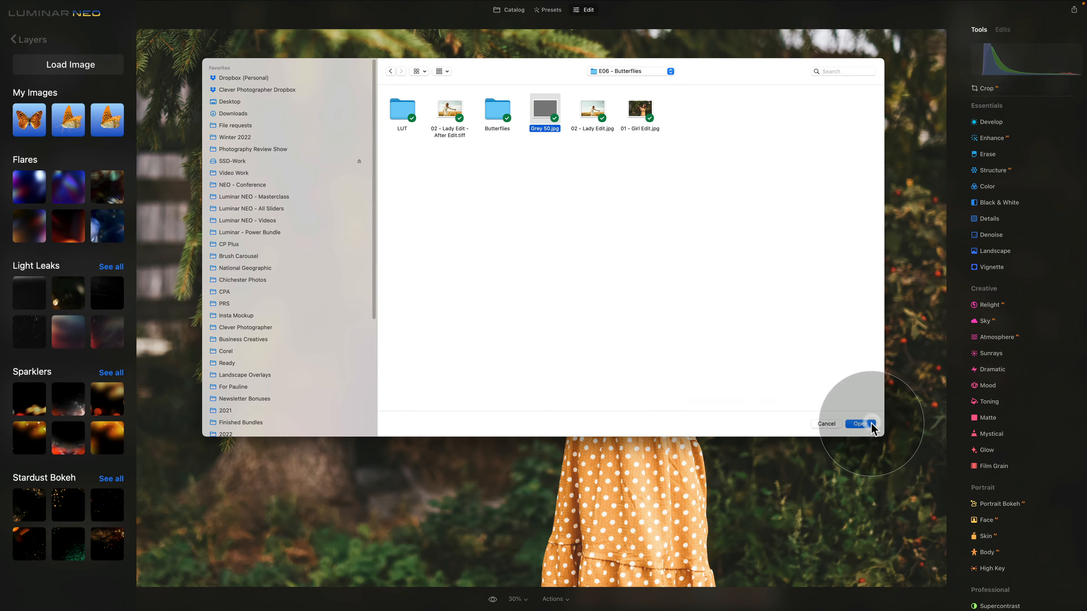
pyautogui.click(860, 424)
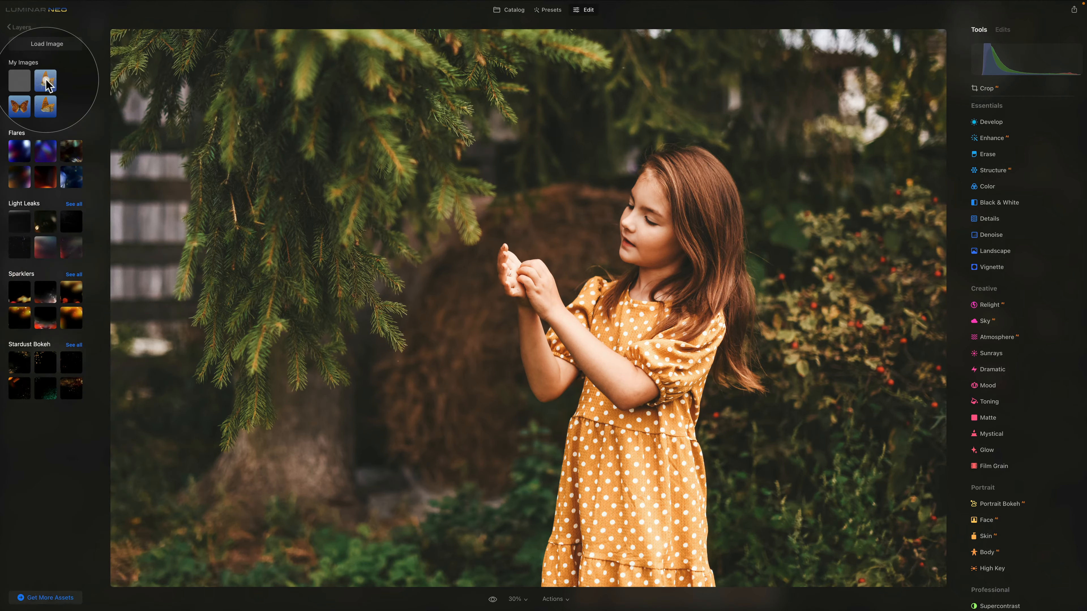
# Add the side-view orange butterfly as a layer over the girl photo and set its opacity to 100.
pyautogui.click(47, 84)
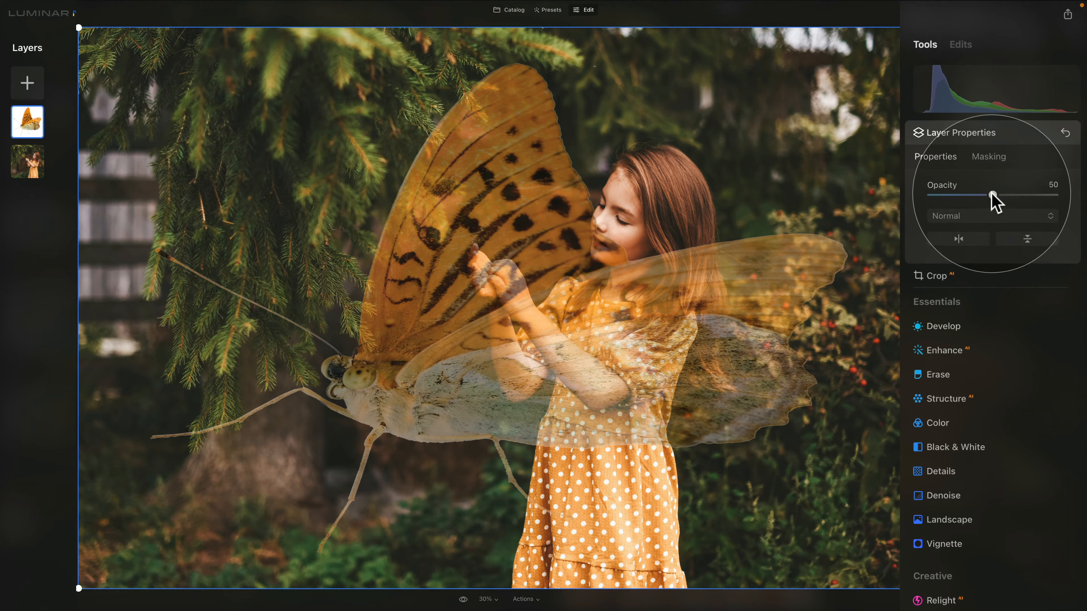
pyautogui.moveTo(992, 195); pyautogui.dragTo(1073, 195)
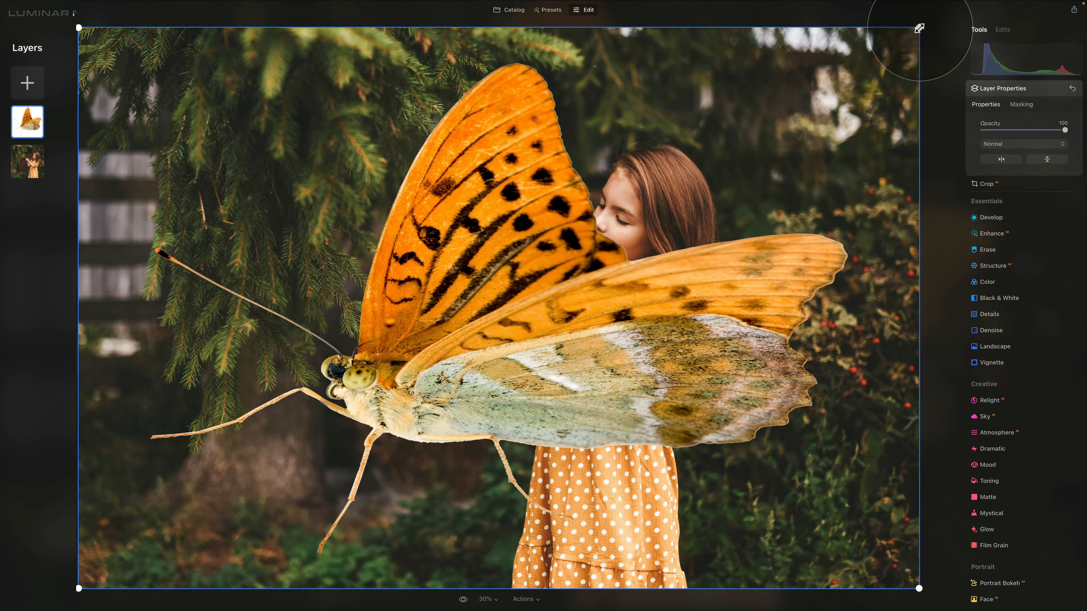
# Scale the butterfly layer down proportionally and position it over the spruce branches beside the girl's hands.
pyautogui.moveTo(920, 28); pyautogui.dragTo(447, 325)
pyautogui.moveTo(339, 425); pyautogui.dragTo(398, 185)
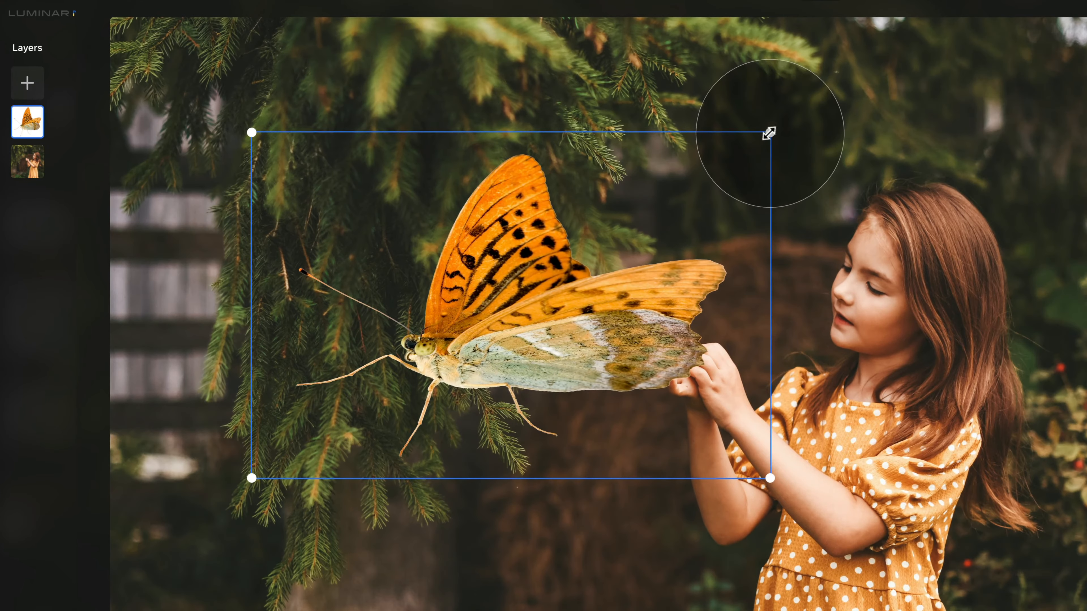
pyautogui.moveTo(638, 117); pyautogui.dragTo(521, 215)
pyautogui.moveTo(625, 251); pyautogui.dragTo(739, 159)
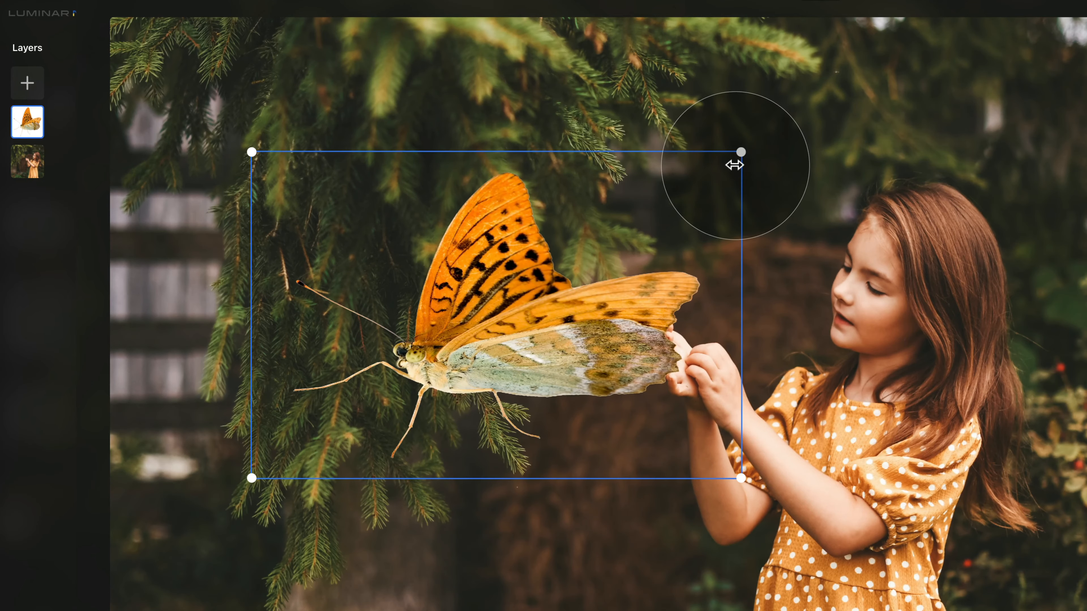
pyautogui.moveTo(742, 152); pyautogui.dragTo(727, 197)
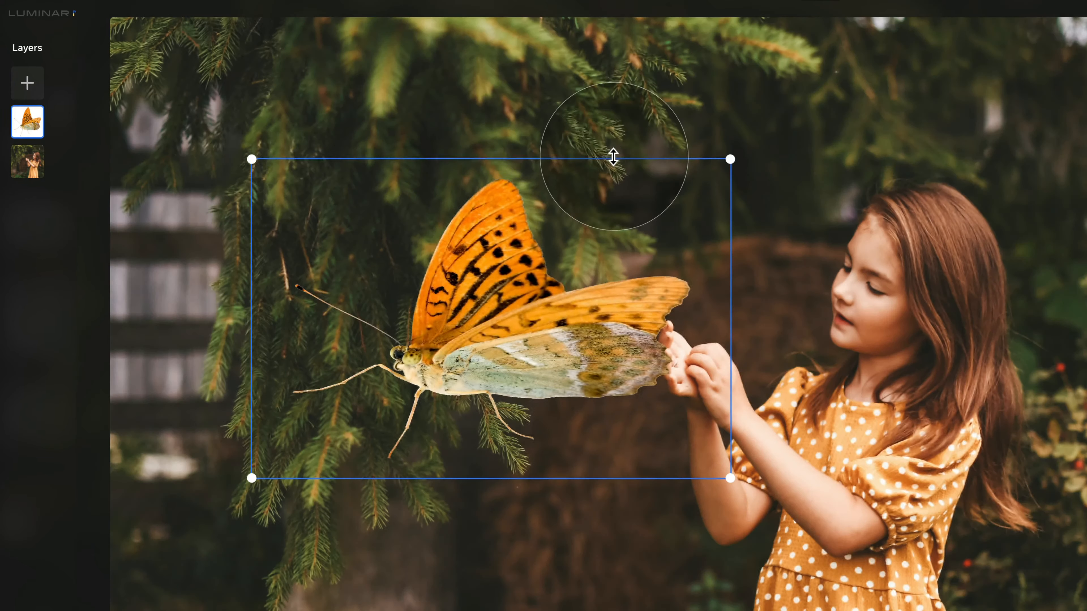
# Adjust the butterfly layer's height and width independently by its edges and rotate it slightly.
pyautogui.moveTo(612, 162)
pyautogui.mouseDown()
pyautogui.moveTo(614, 146)
pyautogui.moveTo(615, 156)
pyautogui.mouseUp()
pyautogui.moveTo(731, 218); pyautogui.dragTo(736, 220)
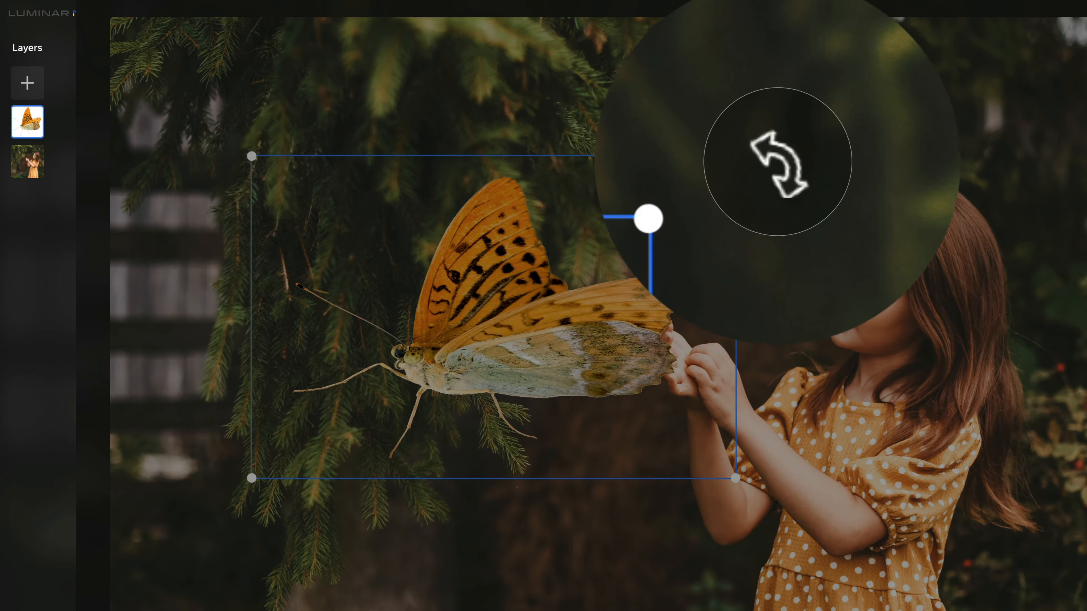
pyautogui.moveTo(770, 117); pyautogui.dragTo(782, 134)
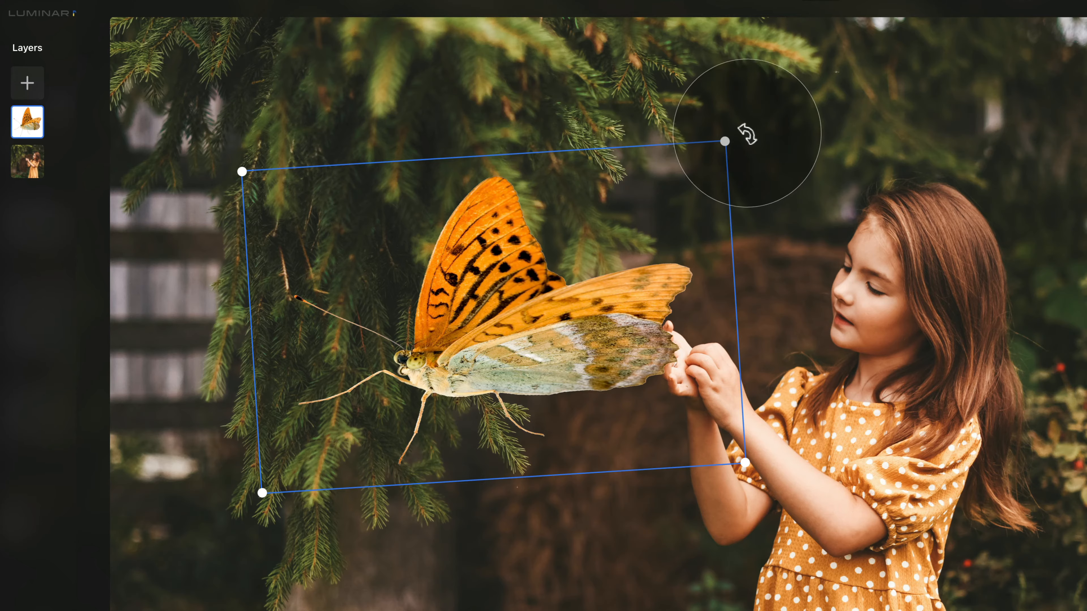
pyautogui.moveTo(747, 134); pyautogui.dragTo(763, 144)
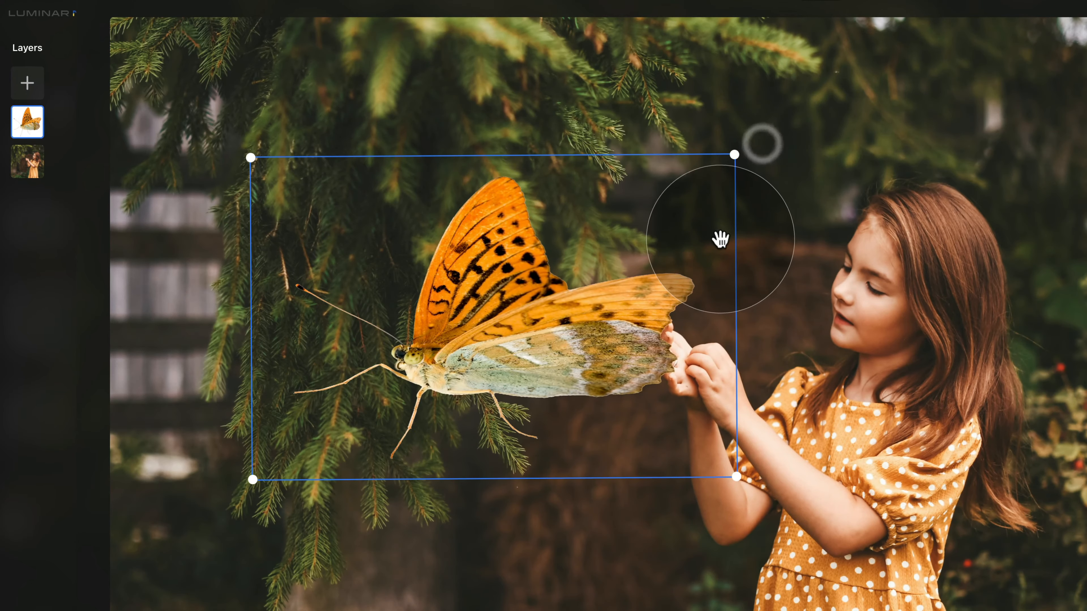
pyautogui.moveTo(733, 238); pyautogui.dragTo(698, 241)
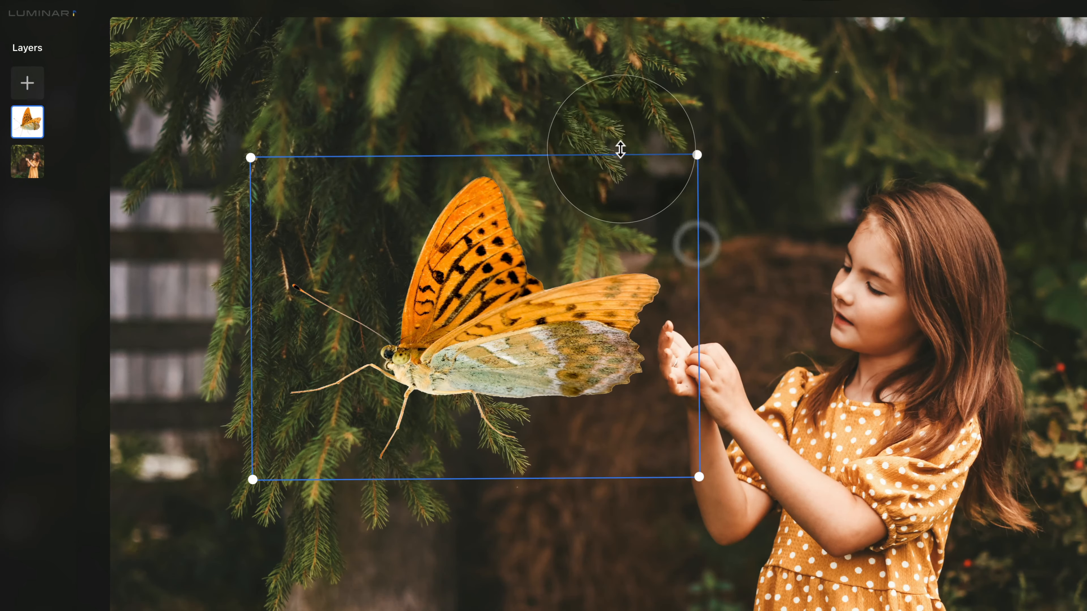
pyautogui.moveTo(620, 149); pyautogui.dragTo(623, 165)
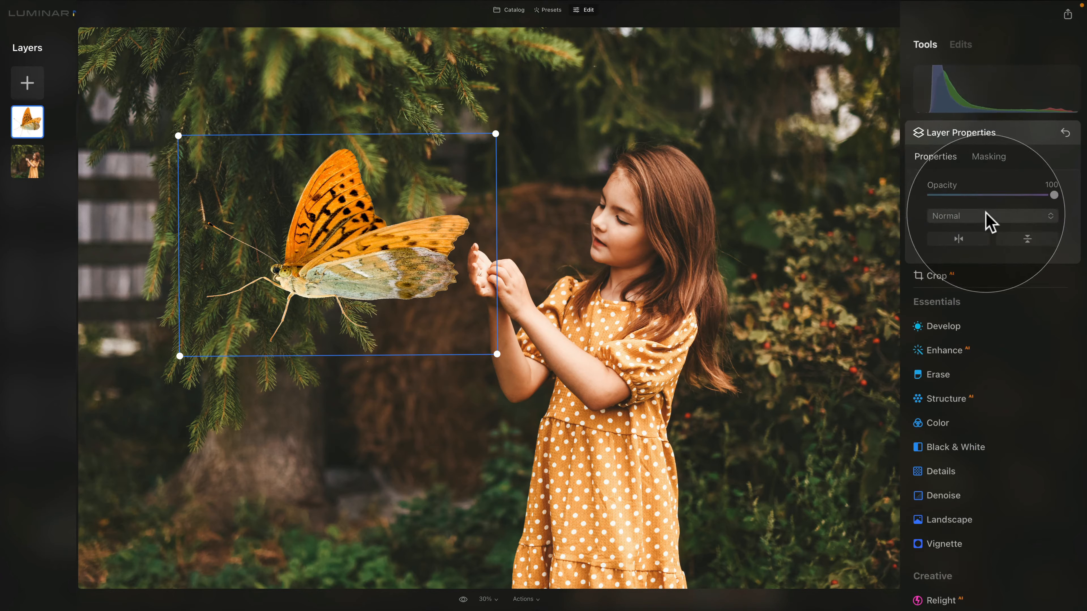
# Try flipping the butterfly layer horizontally and vertically, returning it to its original orientation.
pyautogui.click(980, 239)
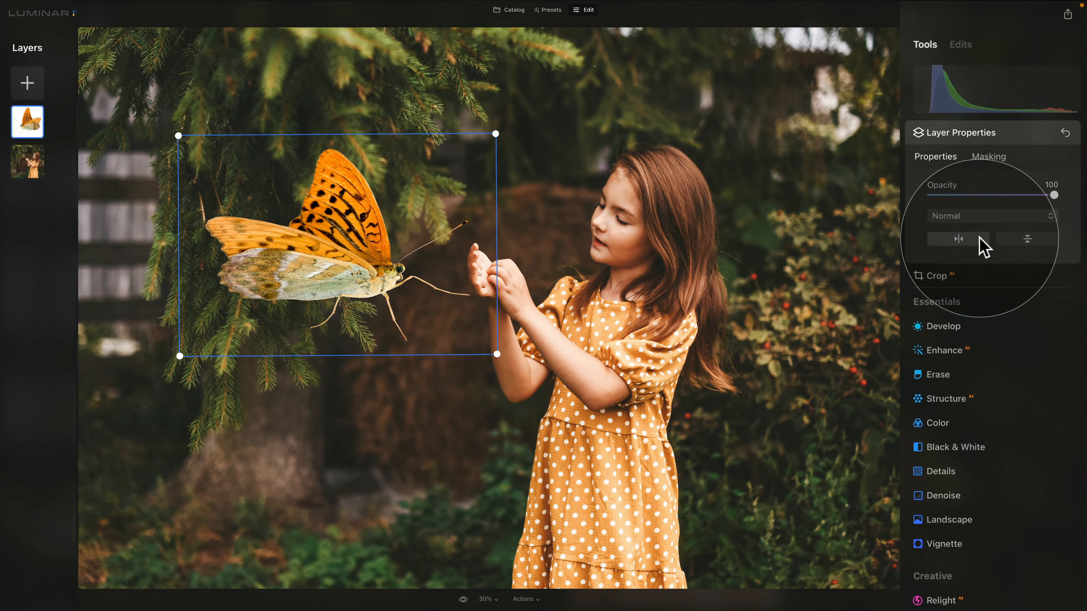
pyautogui.click(1050, 240)
pyautogui.click(1049, 239)
pyautogui.click(945, 240)
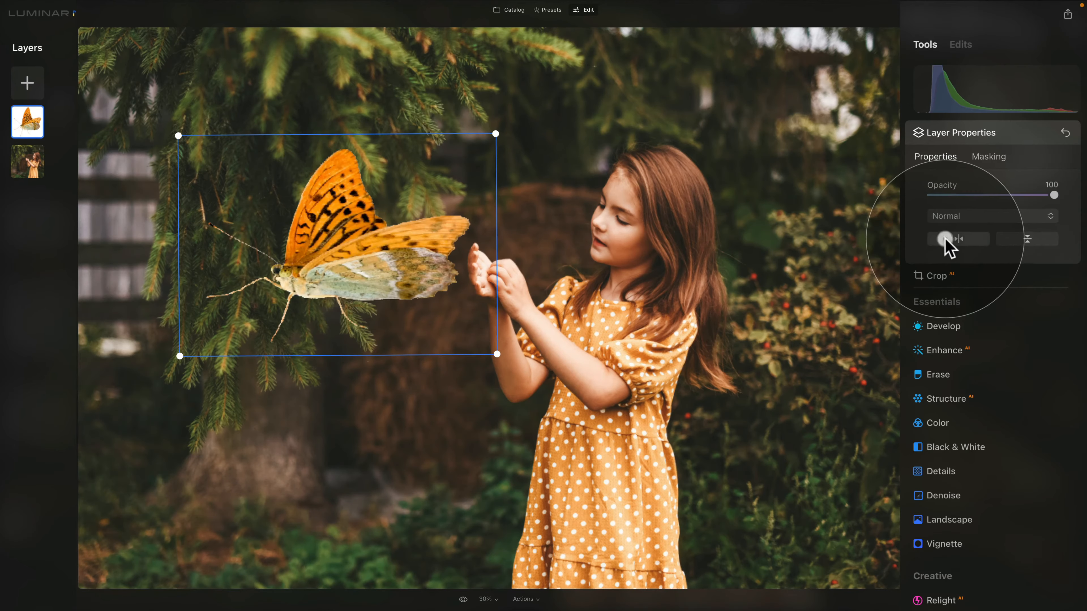
pyautogui.click(945, 240)
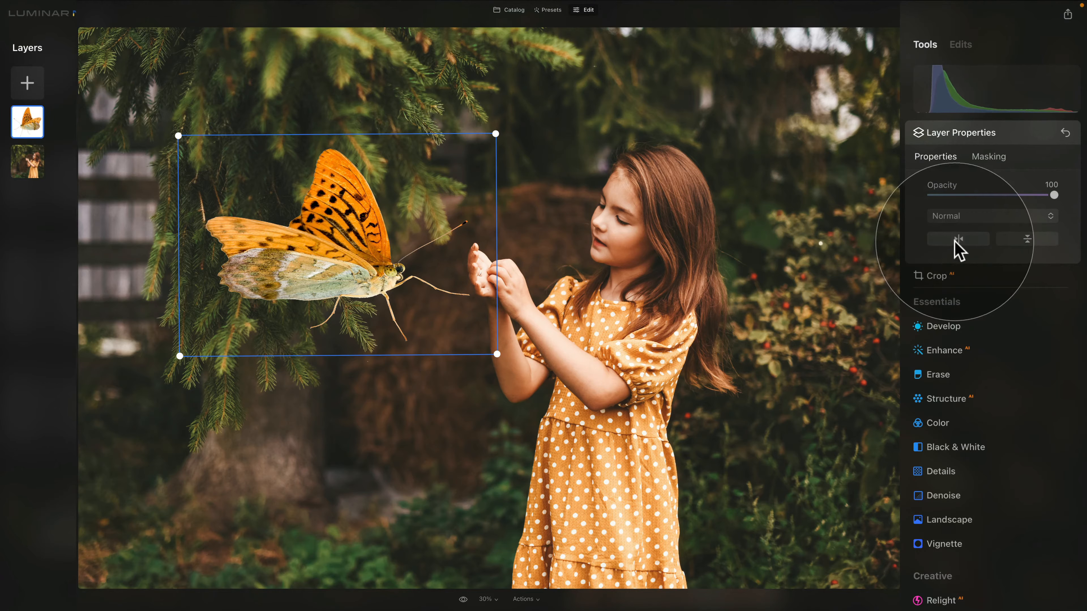
pyautogui.click(958, 242)
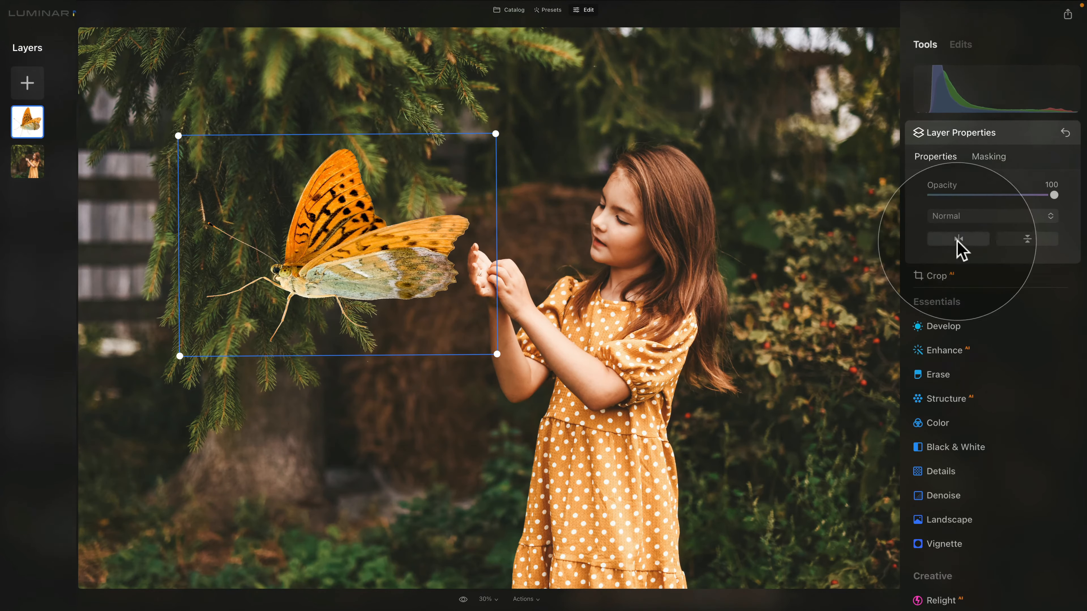
# Shrink the butterfly layer to a lifelike size and place it so it sits on the back of the girl's raised hand.
pyautogui.moveTo(497, 133); pyautogui.dragTo(540, 245)
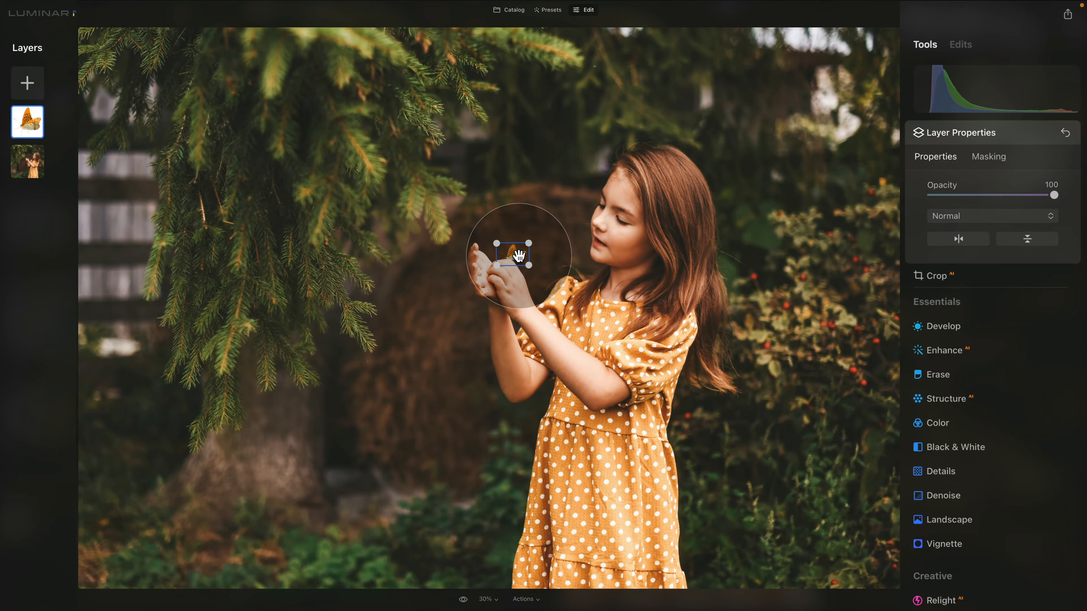
pyautogui.press('super+equal')
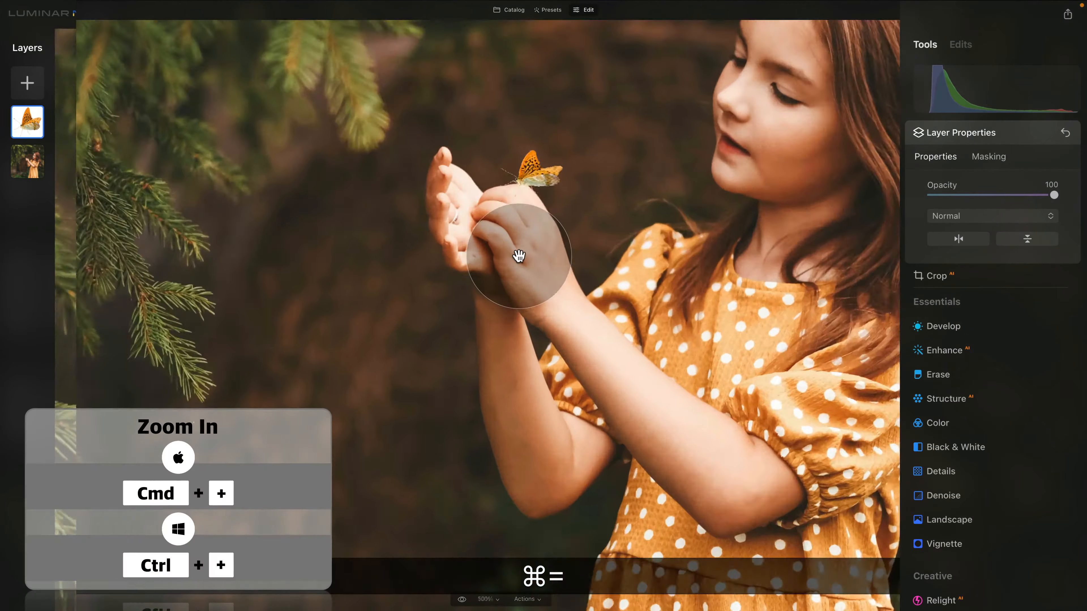
pyautogui.press('super+equal')
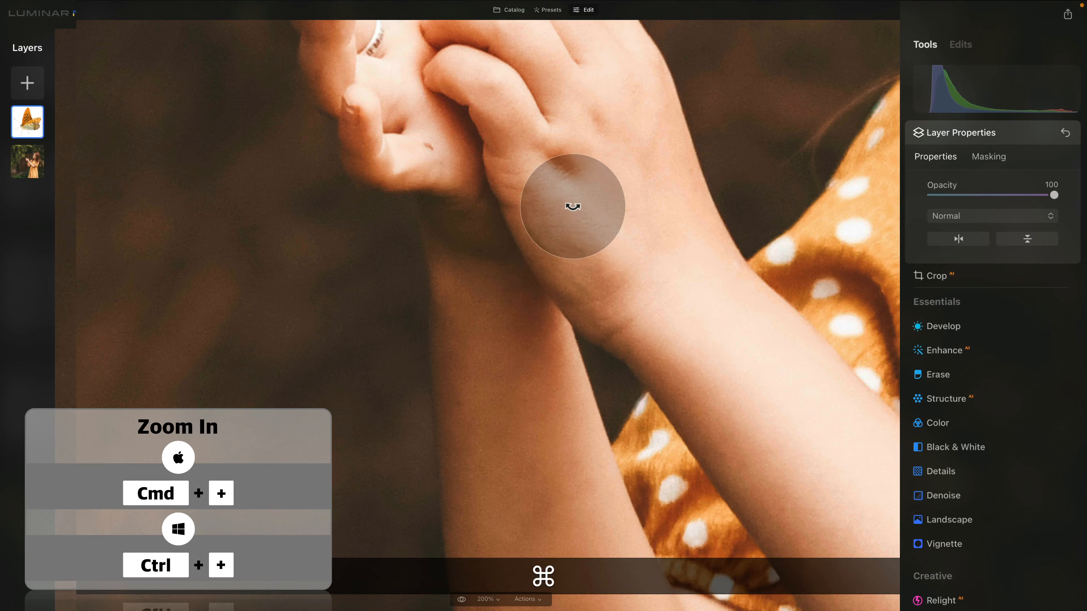
pyautogui.moveTo(563, 109); pyautogui.dragTo(597, 349)
pyautogui.moveTo(479, 191); pyautogui.dragTo(504, 279)
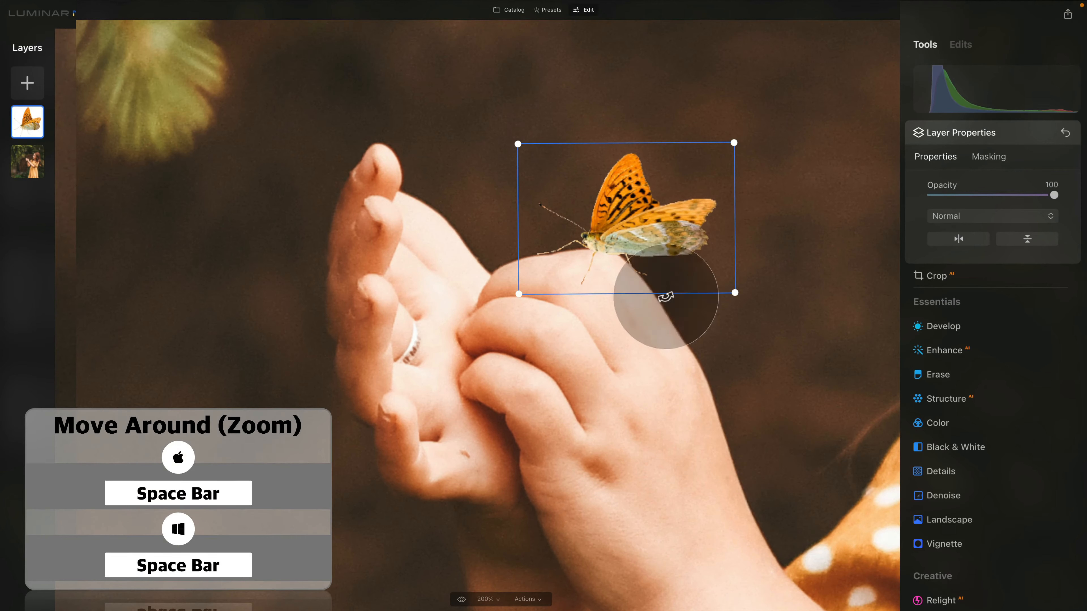
pyautogui.moveTo(730, 145); pyautogui.dragTo(710, 160)
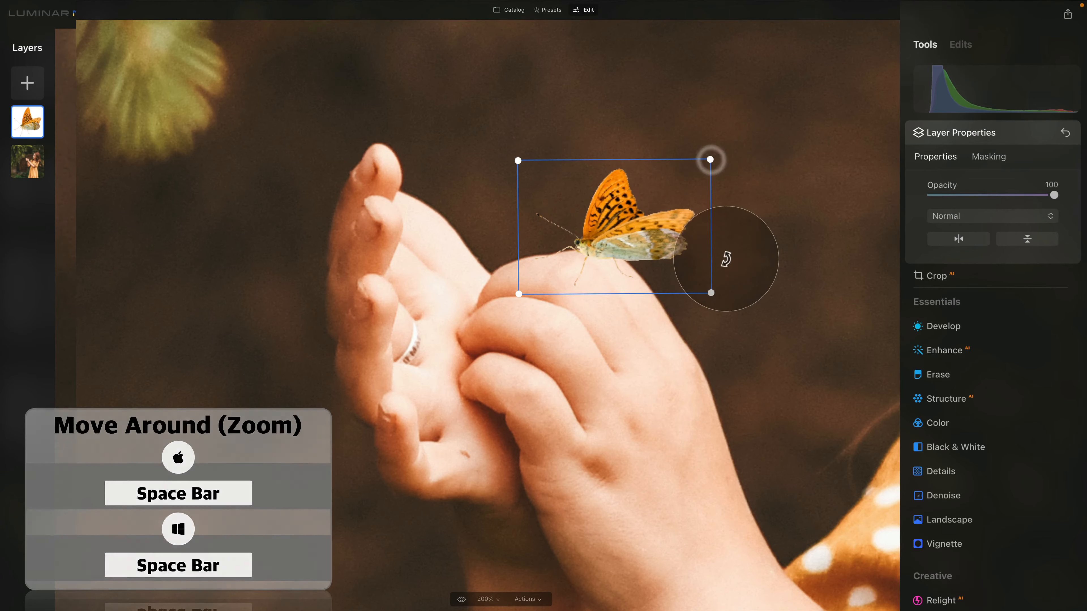
pyautogui.moveTo(633, 234); pyautogui.dragTo(633, 239)
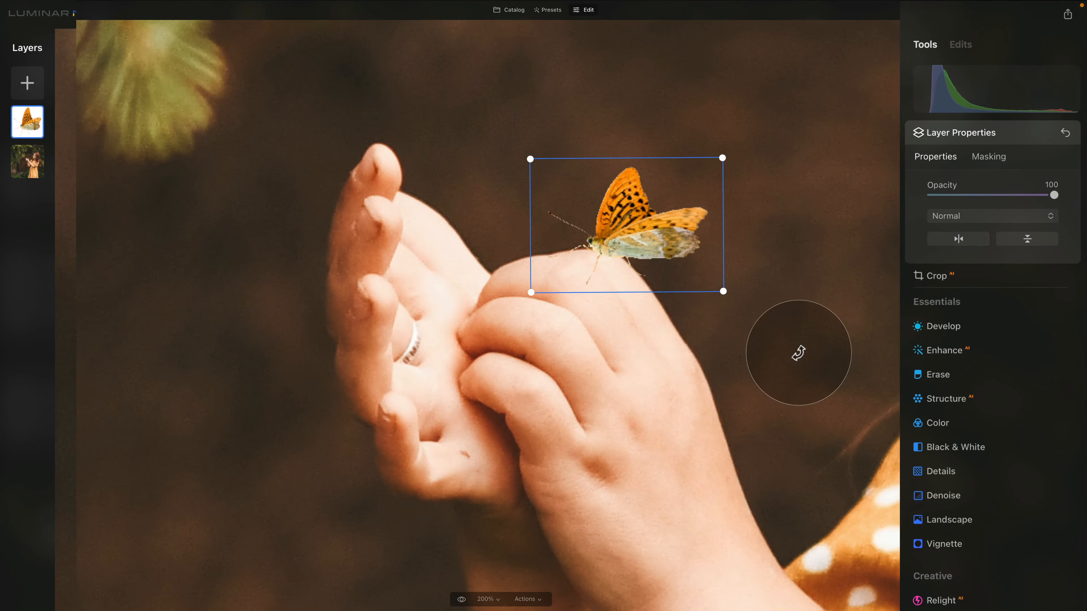
# Fine-tune the size of the butterfly on the girl's hand, checking it close up and in the full picture.
pyautogui.moveTo(723, 156); pyautogui.dragTo(715, 162)
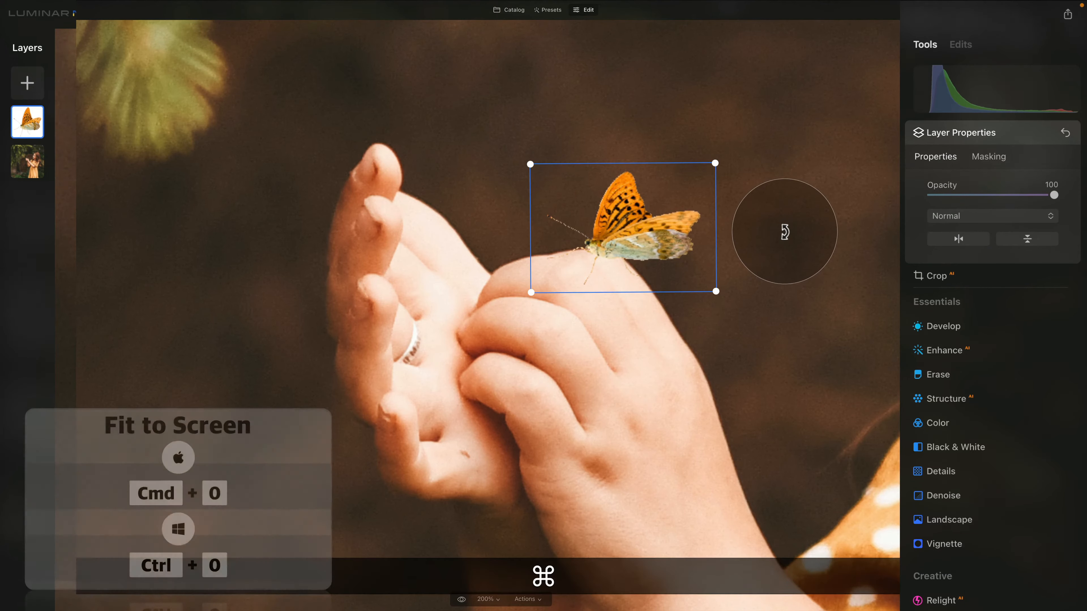
pyautogui.press('super+0')
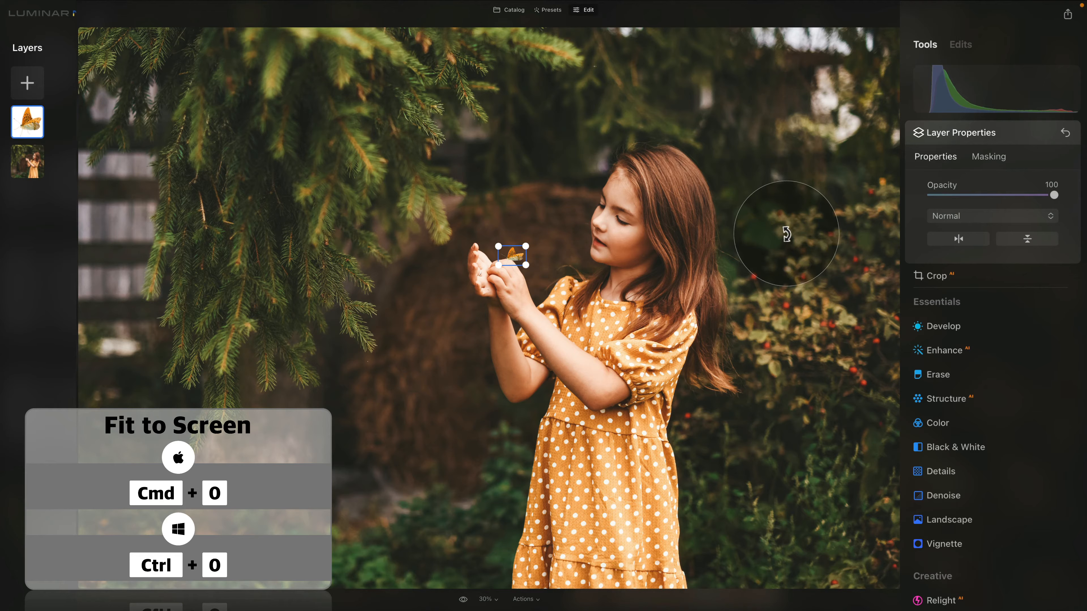
pyautogui.moveTo(528, 245); pyautogui.dragTo(532, 243)
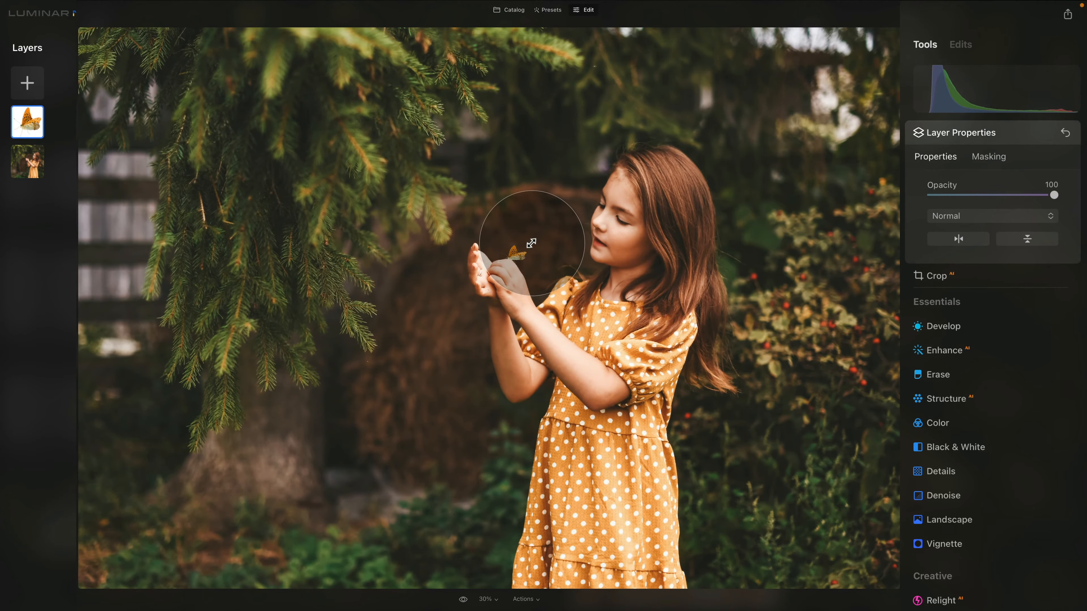
pyautogui.press('super+equal')
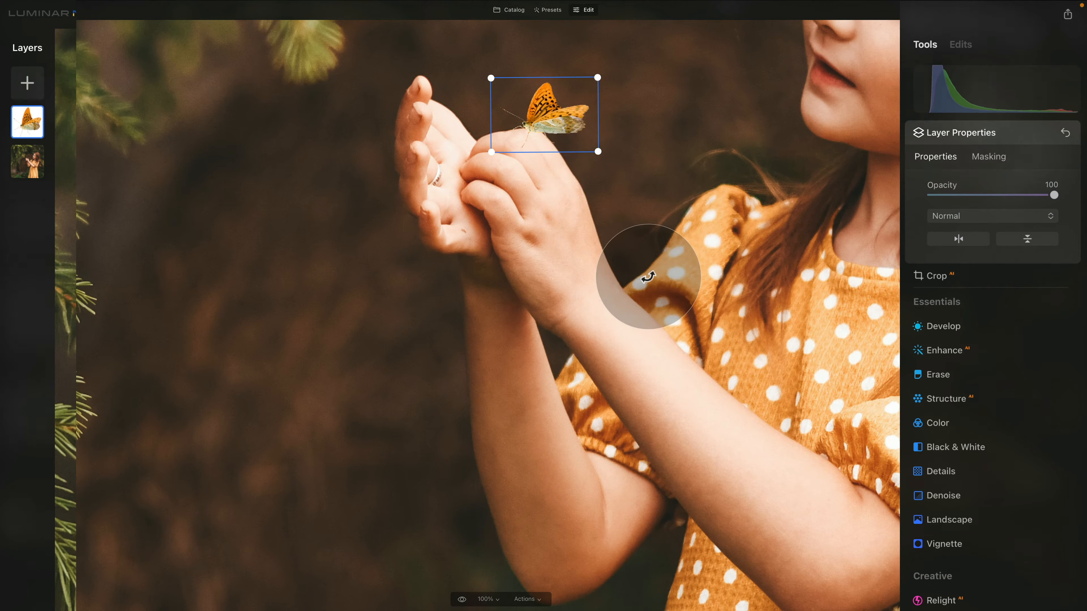
pyautogui.press('super+0')
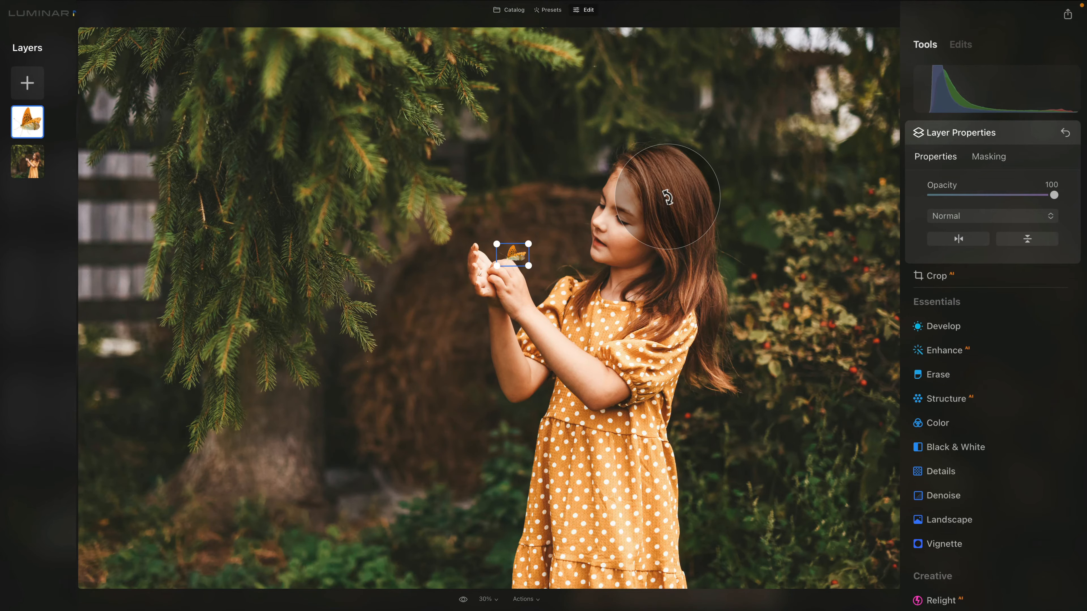
# Add another side-view butterfly image as a new layer and set its opacity to 100.
pyautogui.click(26, 84)
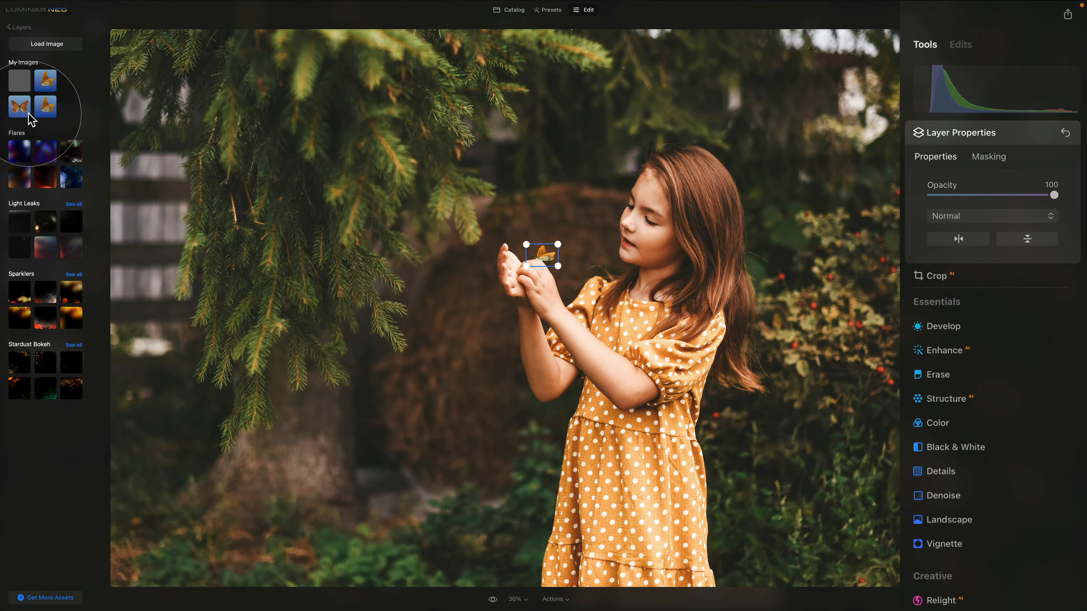
pyautogui.click(46, 107)
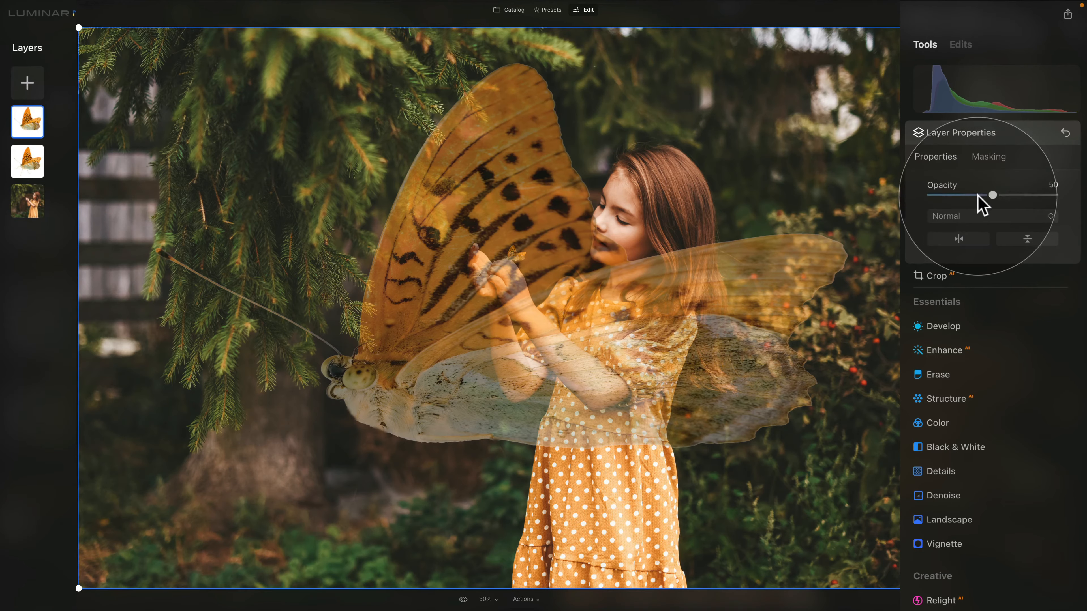
pyautogui.moveTo(992, 195); pyautogui.dragTo(1057, 195)
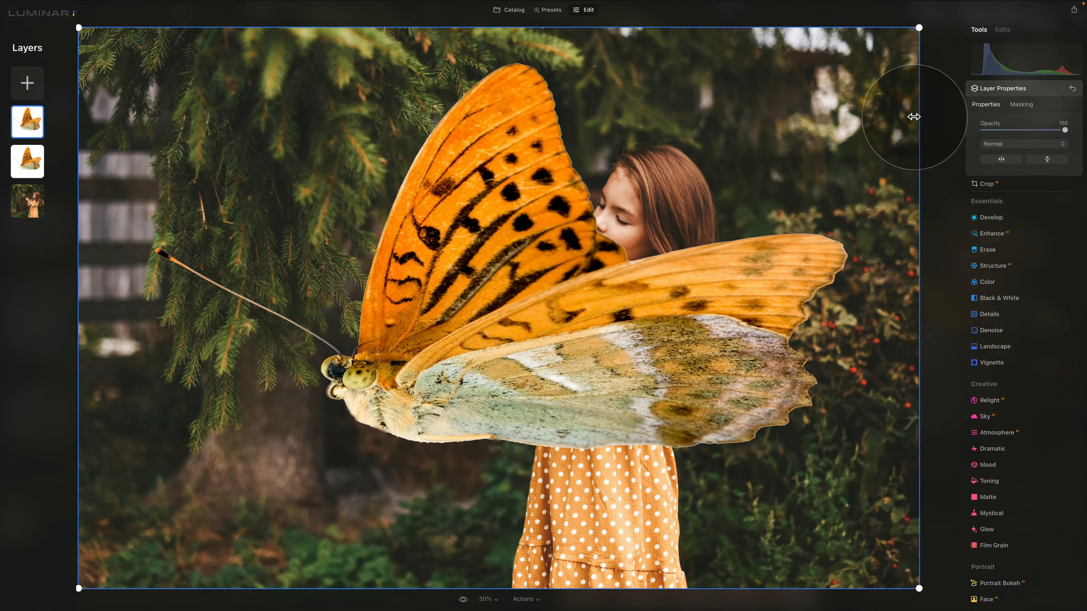
# Shrink the new butterfly layer to a small size in front of the girl's face, above her hands.
pyautogui.moveTo(914, 114); pyautogui.dragTo(778, 114)
pyautogui.moveTo(641, 36); pyautogui.dragTo(642, 82)
pyautogui.moveTo(777, 82); pyautogui.dragTo(557, 179)
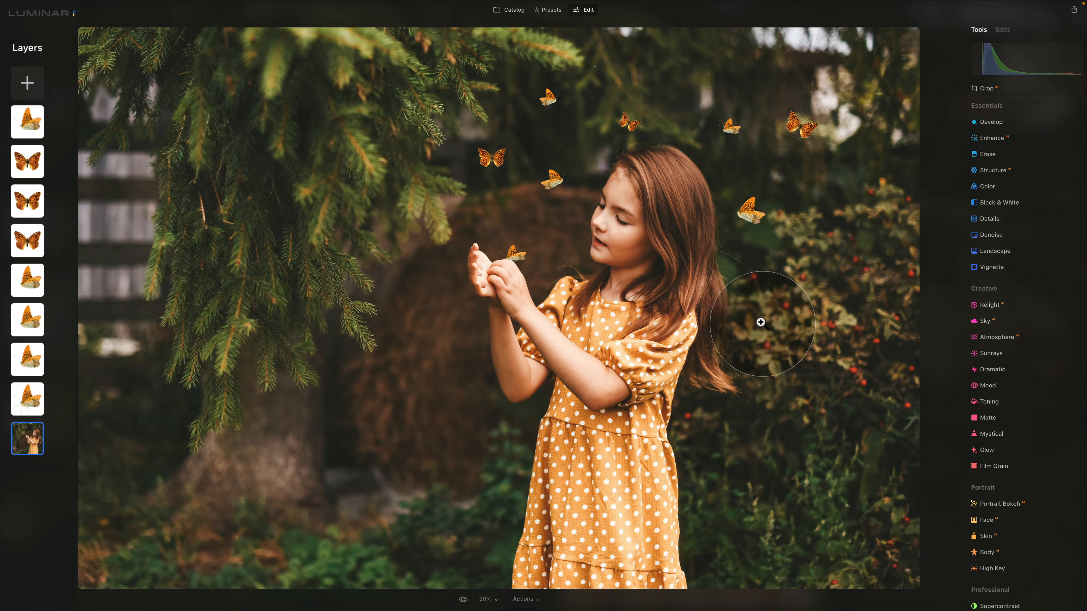
# Select individual butterfly layers one after another, first in the layer stack and again directly on the photo, to identify each one.
pyautogui.click(30, 400)
pyautogui.click(29, 359)
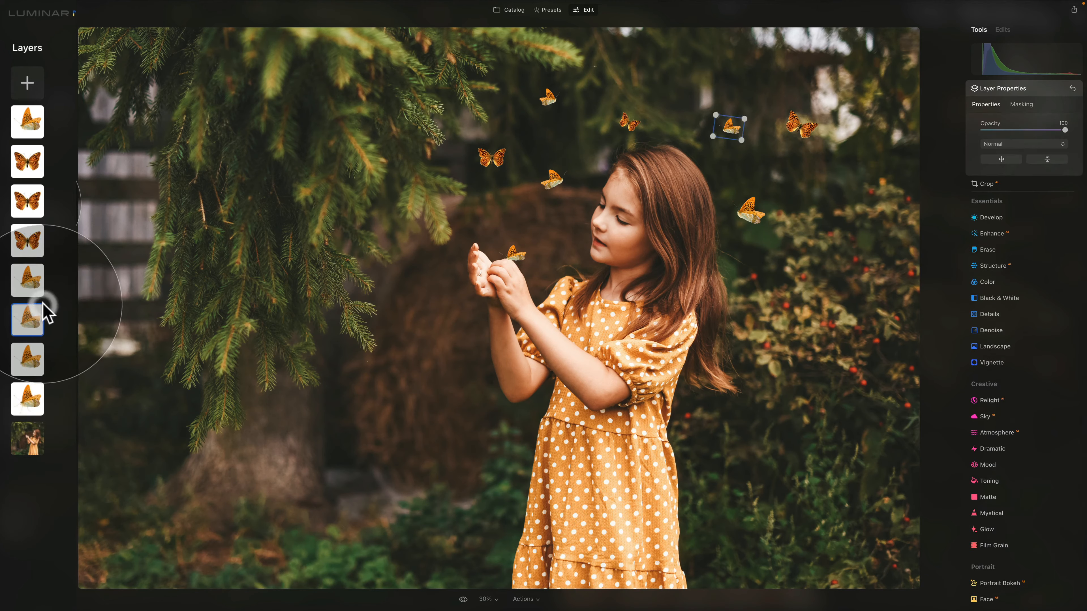
pyautogui.click(31, 282)
pyautogui.click(36, 232)
pyautogui.click(27, 204)
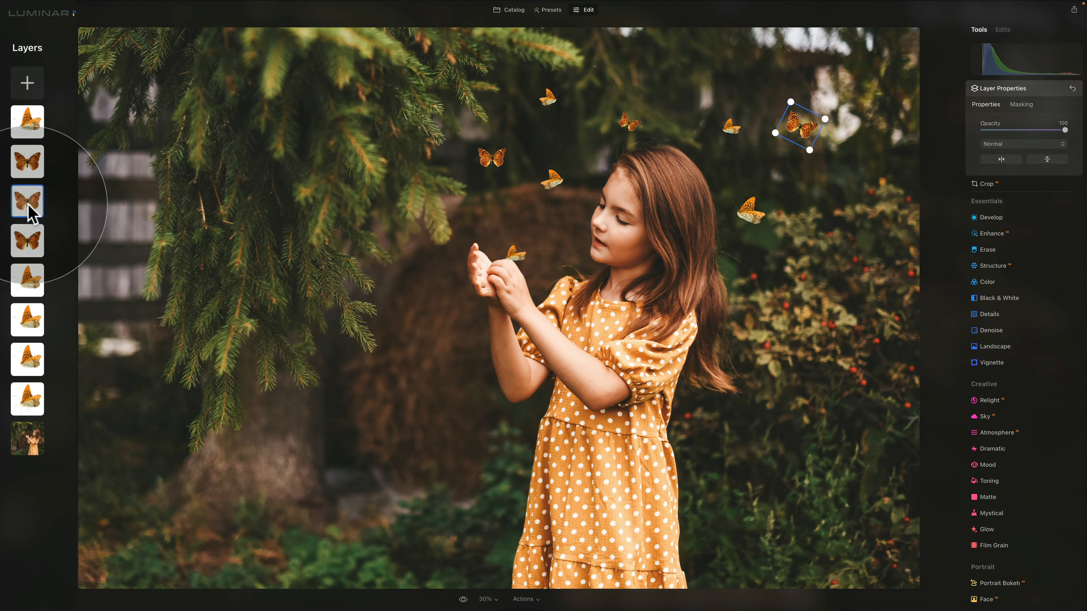
pyautogui.click(27, 204)
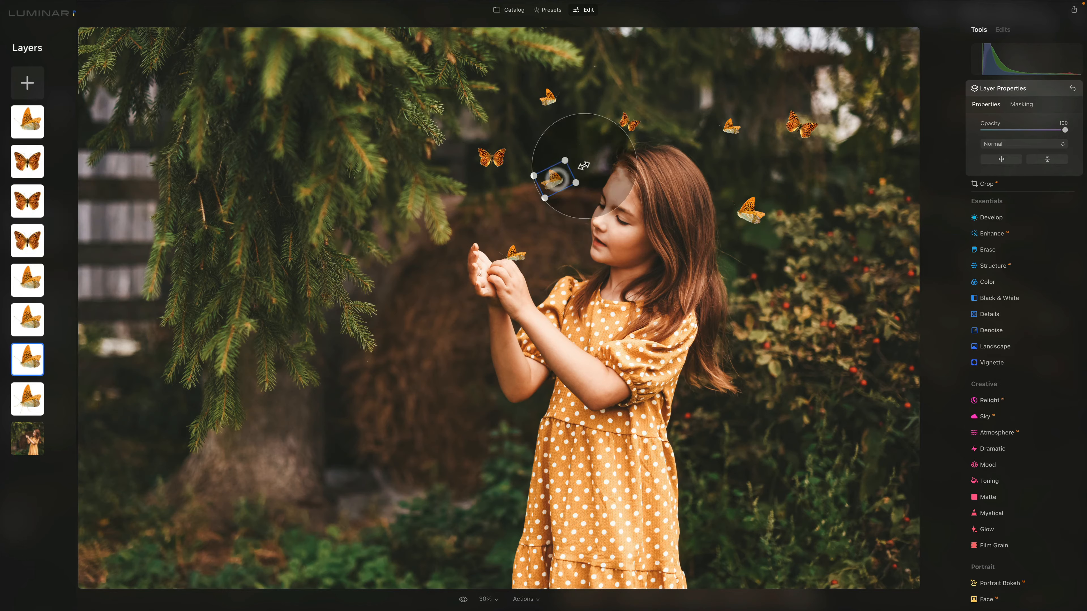
pyautogui.click(630, 125)
pyautogui.click(731, 126)
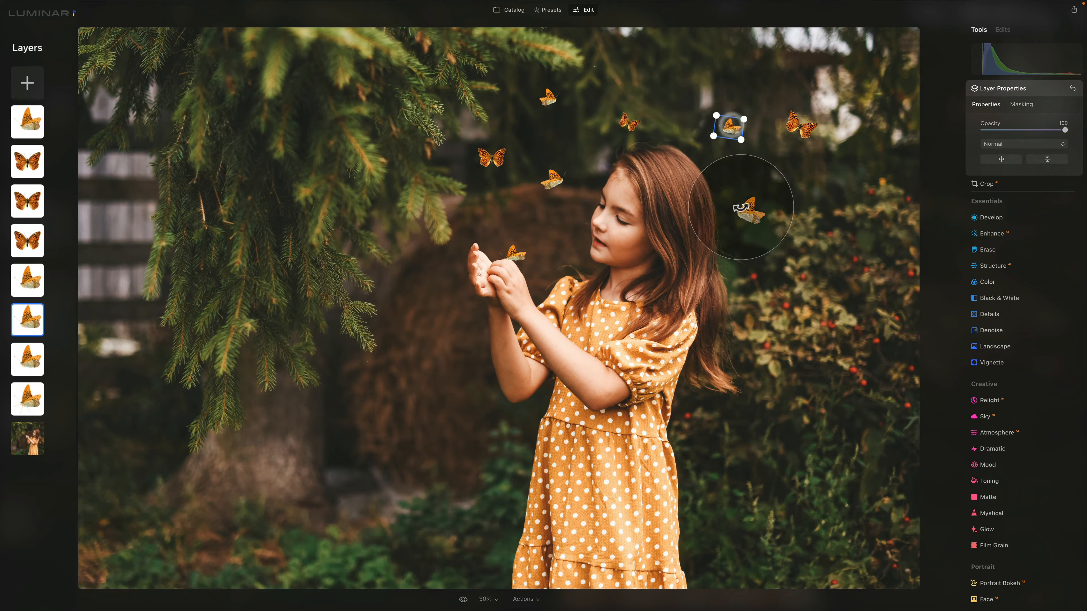
pyautogui.click(750, 214)
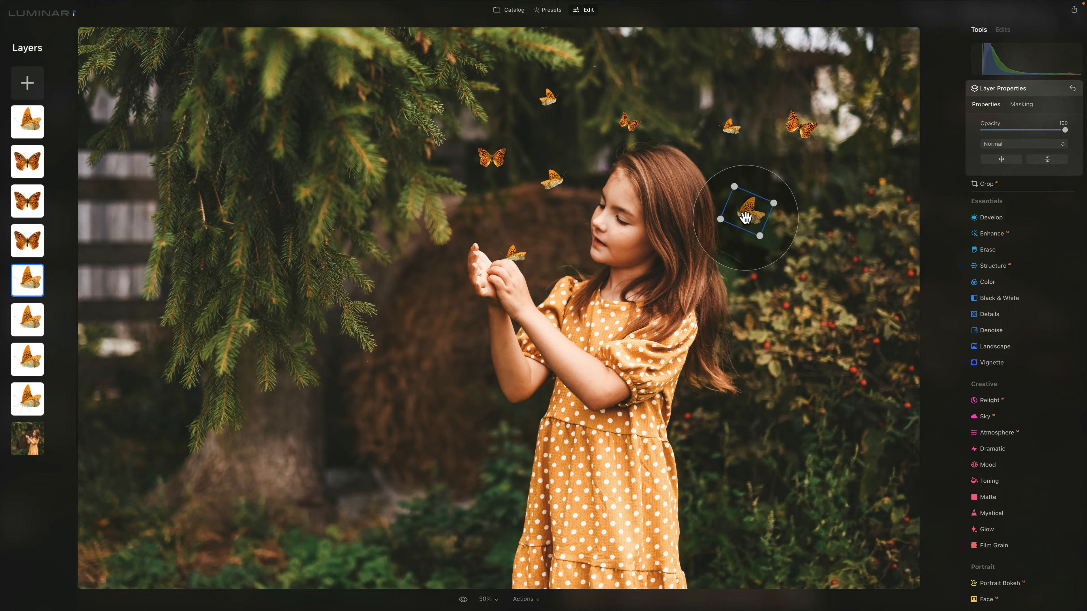
# Move the butterfly beside the girl's forehead slightly lower toward her face, and enlarge and tilt the open-winged butterfly by the spruce branches.
pyautogui.click(558, 183)
pyautogui.moveTo(560, 180); pyautogui.dragTo(568, 195)
pyautogui.click(493, 158)
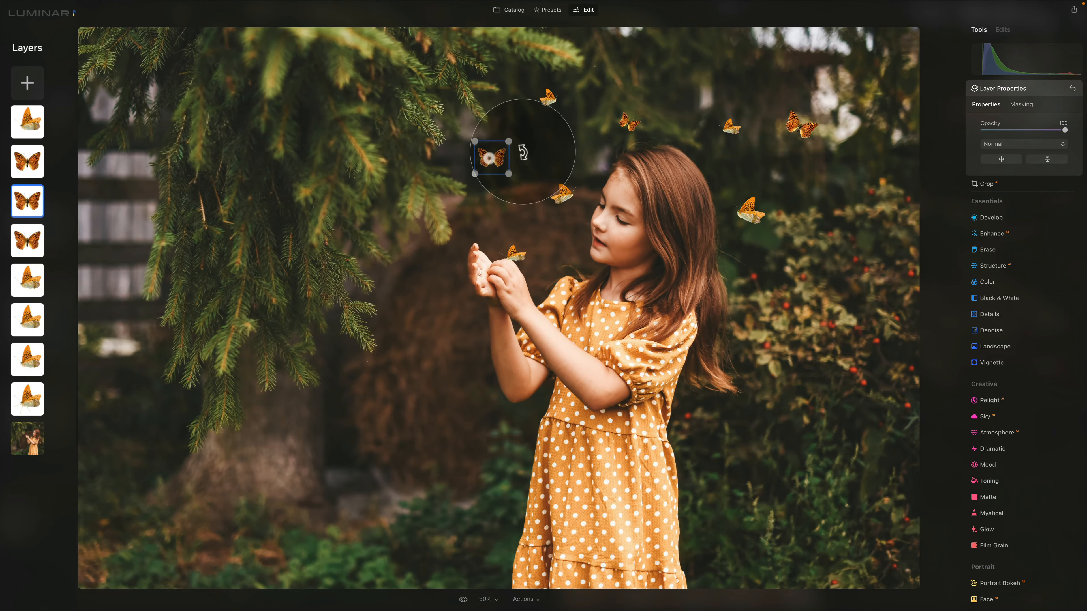
pyautogui.moveTo(523, 154); pyautogui.dragTo(501, 158)
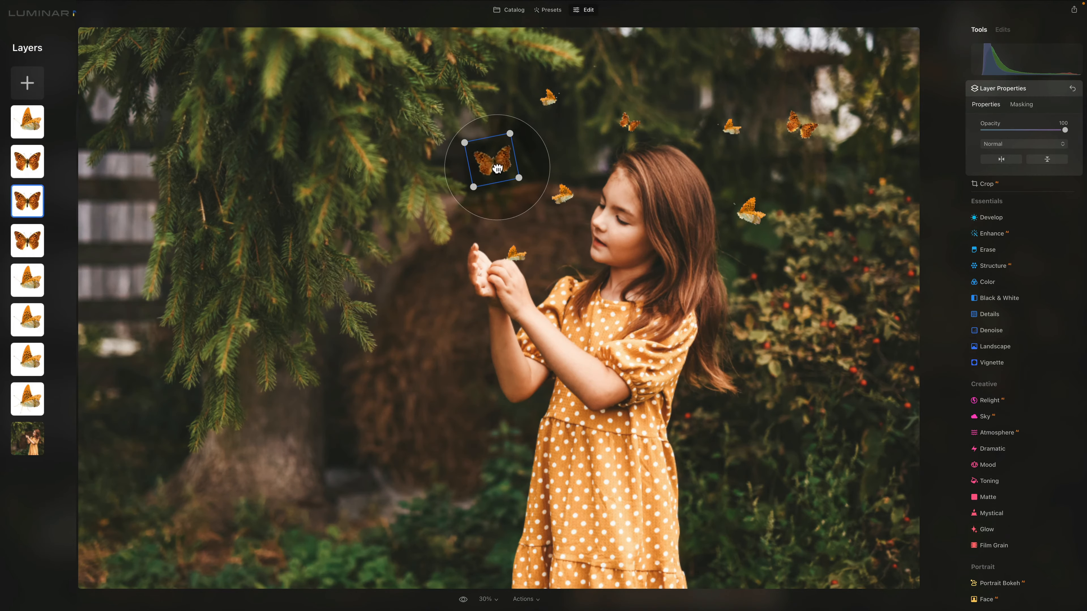
# Shrink and lower the small butterfly near the upper spruce branch, and reposition the three butterflies above and behind the girl's head.
pyautogui.click(549, 98)
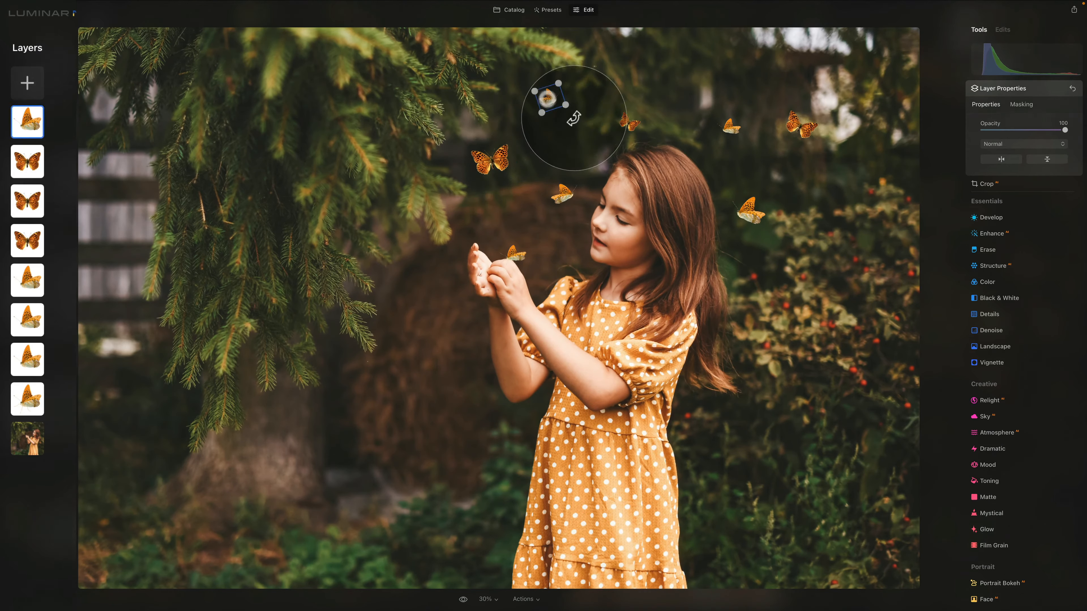
pyautogui.moveTo(565, 104); pyautogui.dragTo(545, 108)
pyautogui.click(801, 125)
pyautogui.moveTo(801, 125); pyautogui.dragTo(808, 131)
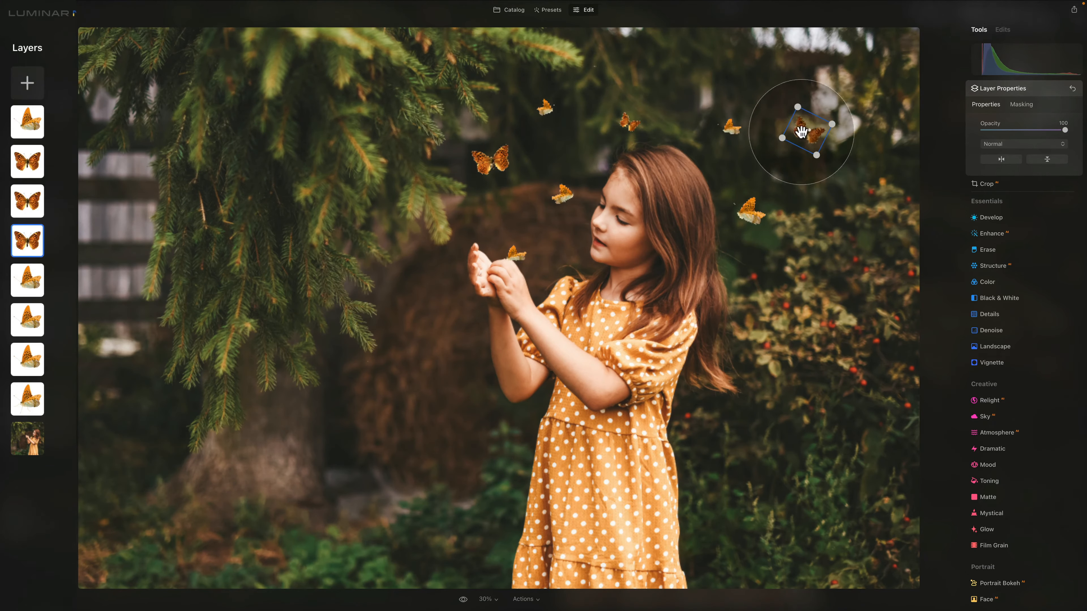
pyautogui.click(731, 136)
pyautogui.moveTo(733, 130); pyautogui.dragTo(733, 100)
pyautogui.click(629, 120)
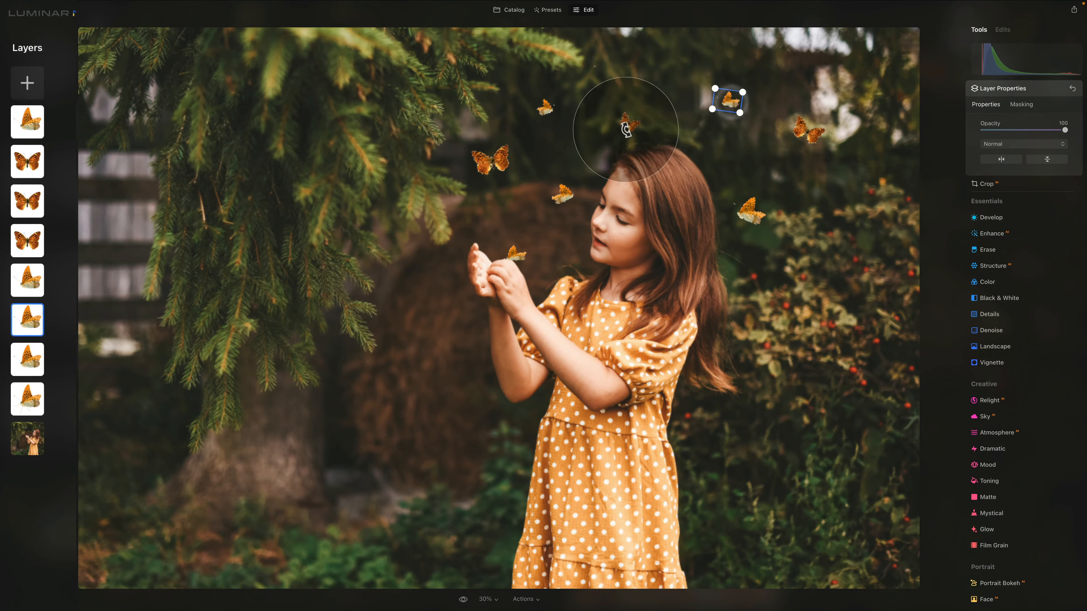
pyautogui.moveTo(631, 111); pyautogui.dragTo(634, 94)
# Move the open-winged butterfly by the spruce branches slightly up, and shift the butterfly before the girl's face away from her.
pyautogui.click(492, 159)
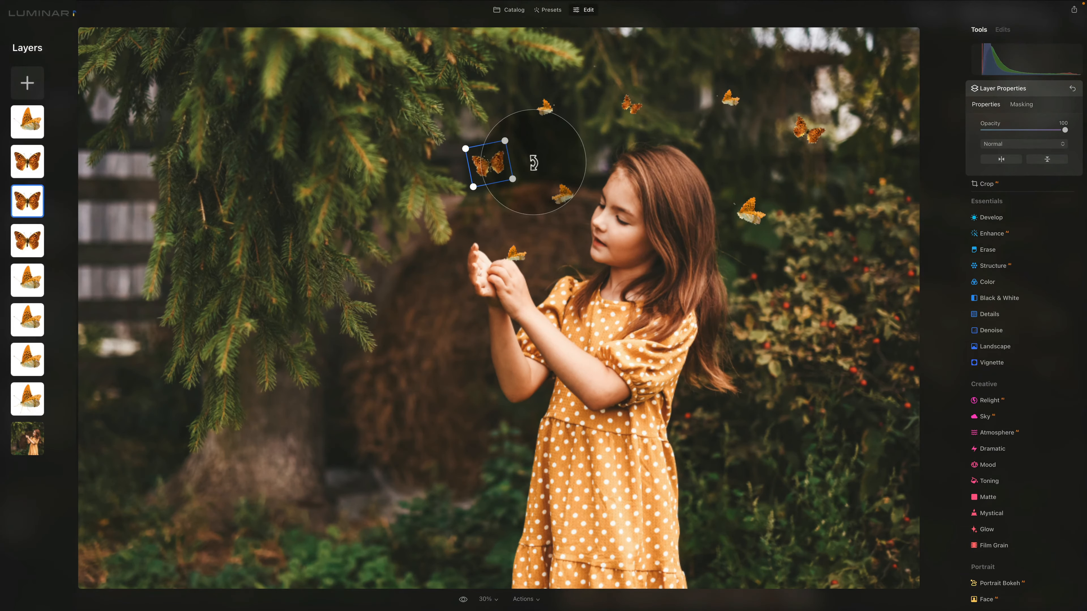
pyautogui.moveTo(494, 166); pyautogui.dragTo(496, 154)
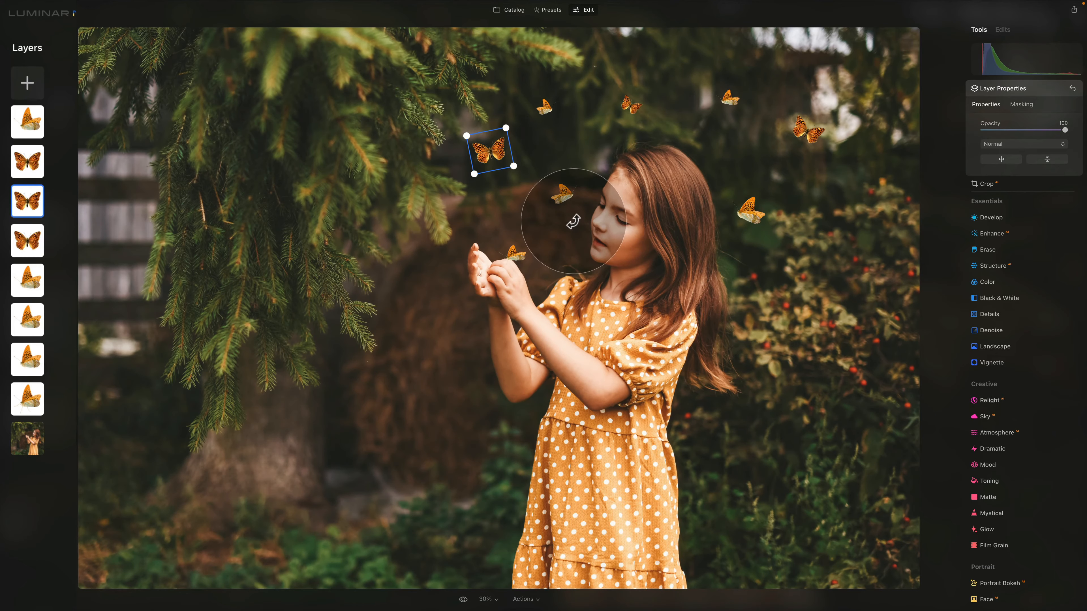
pyautogui.click(563, 196)
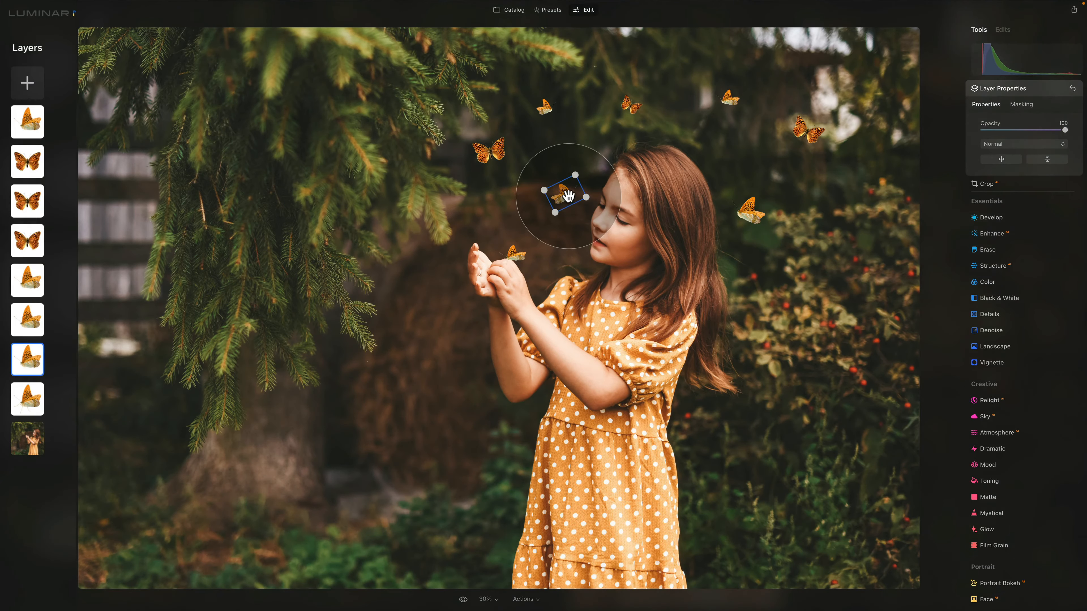
pyautogui.moveTo(563, 196)
pyautogui.mouseDown()
pyautogui.moveTo(553, 277)
pyautogui.moveTo(582, 320)
pyautogui.moveTo(607, 330)
pyautogui.moveTo(561, 291)
pyautogui.moveTo(578, 206)
pyautogui.moveTo(602, 193)
pyautogui.moveTo(600, 182)
pyautogui.moveTo(549, 192)
pyautogui.mouseUp()
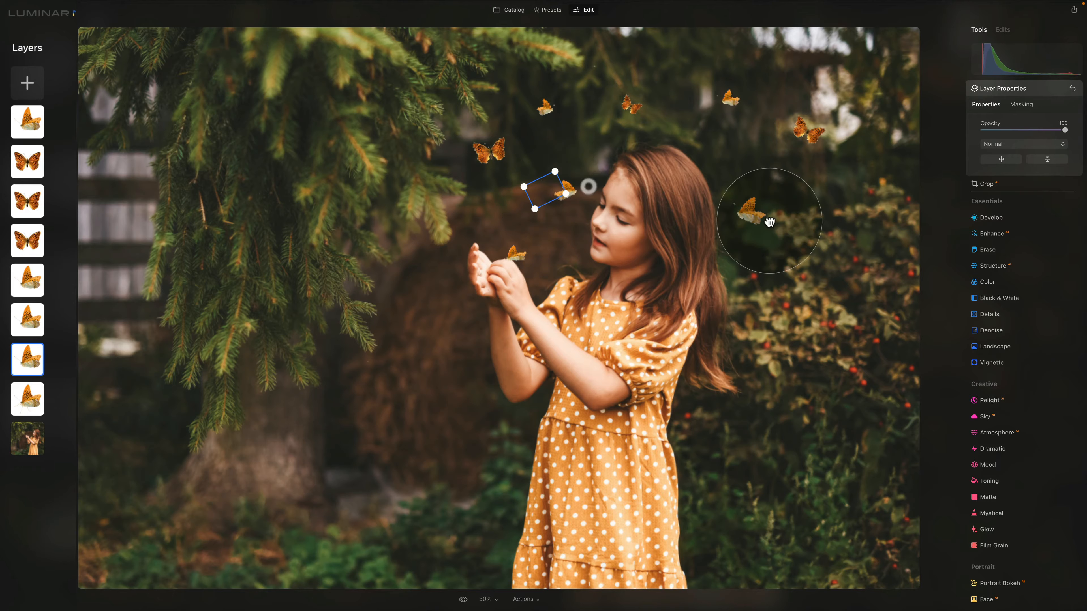
# Resize the butterfly behind the girl's head and place it so it sits on the outer edge of her hair.
pyautogui.click(770, 222)
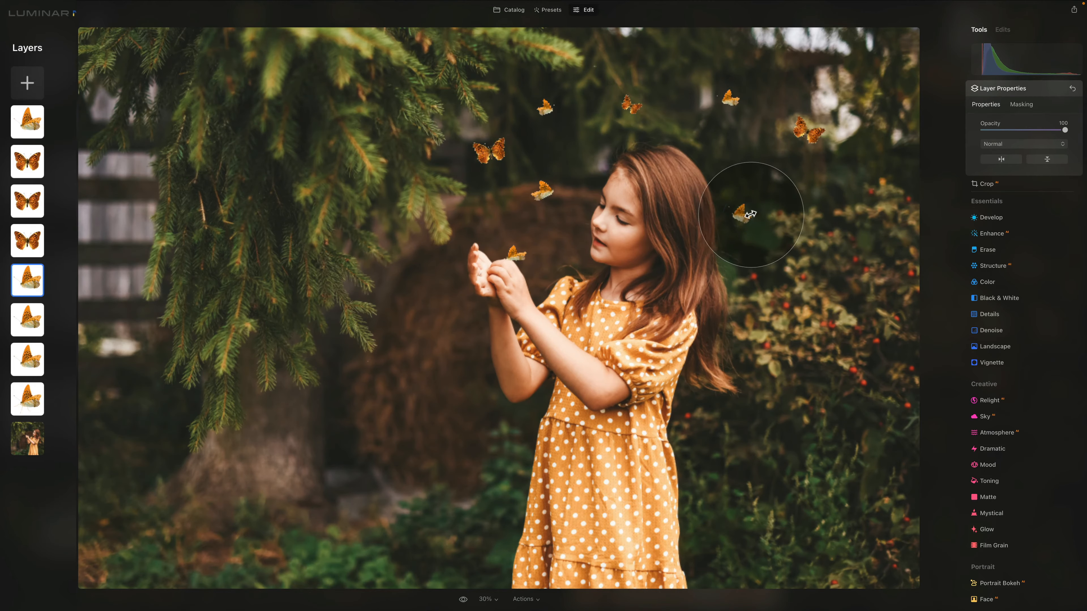
pyautogui.moveTo(745, 217); pyautogui.dragTo(717, 203)
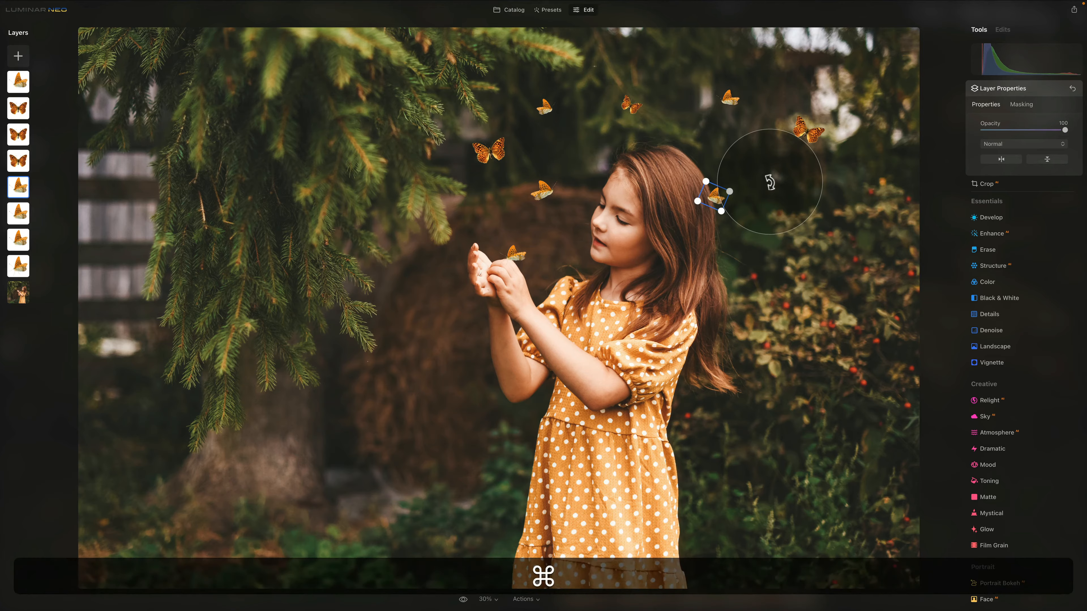
pyautogui.press('super+equal')
pyautogui.press('super+equal')
pyautogui.press('super+equal')
pyautogui.press('space')
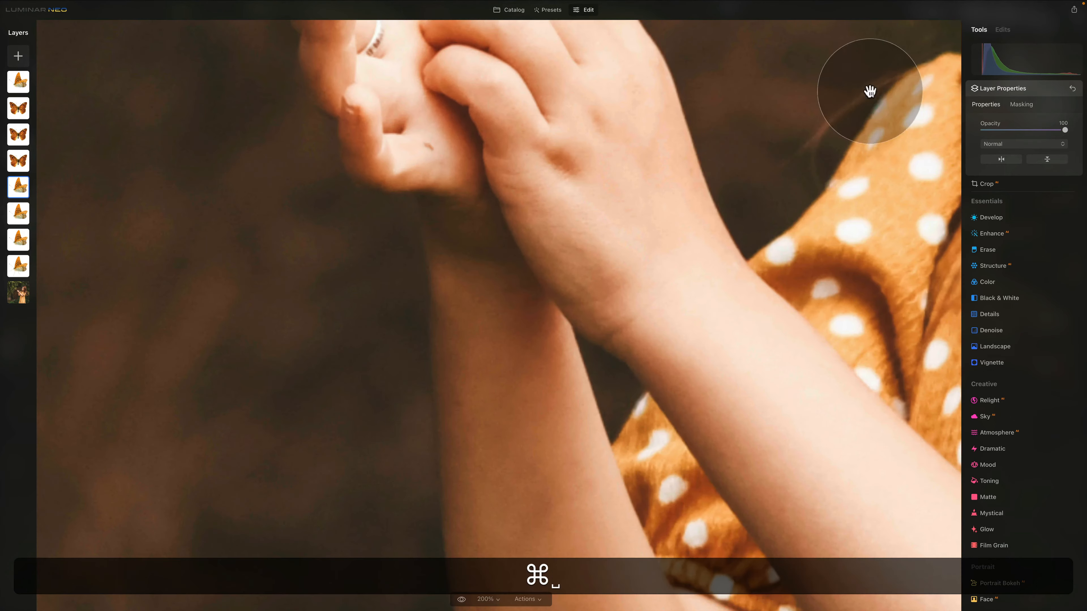
pyautogui.moveTo(871, 92); pyautogui.dragTo(359, 337)
pyautogui.moveTo(774, 185); pyautogui.dragTo(492, 385)
pyautogui.moveTo(759, 212); pyautogui.dragTo(444, 425)
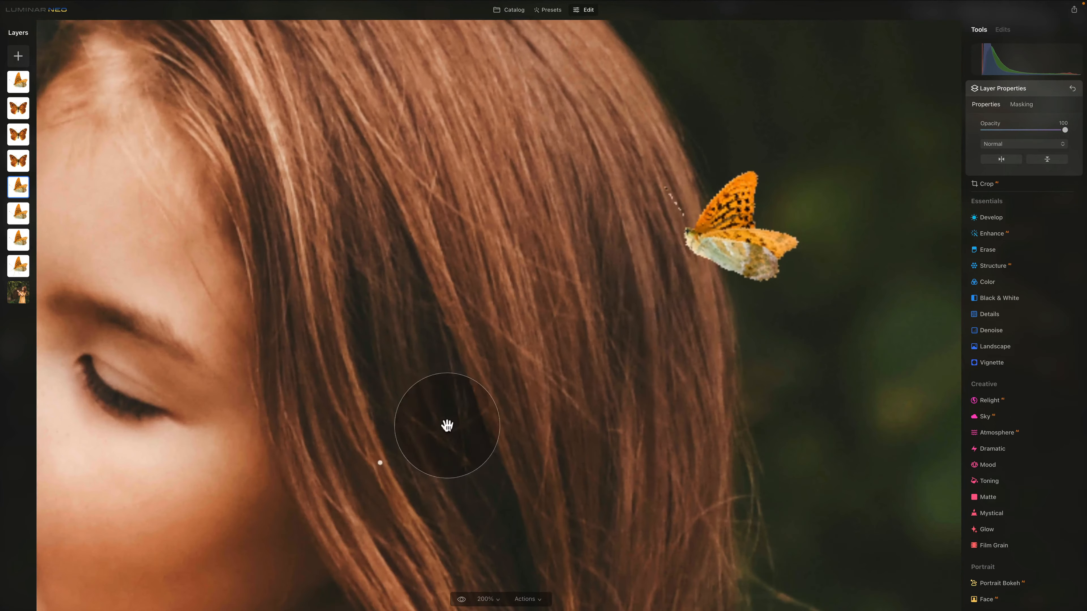
pyautogui.moveTo(702, 243); pyautogui.dragTo(521, 315)
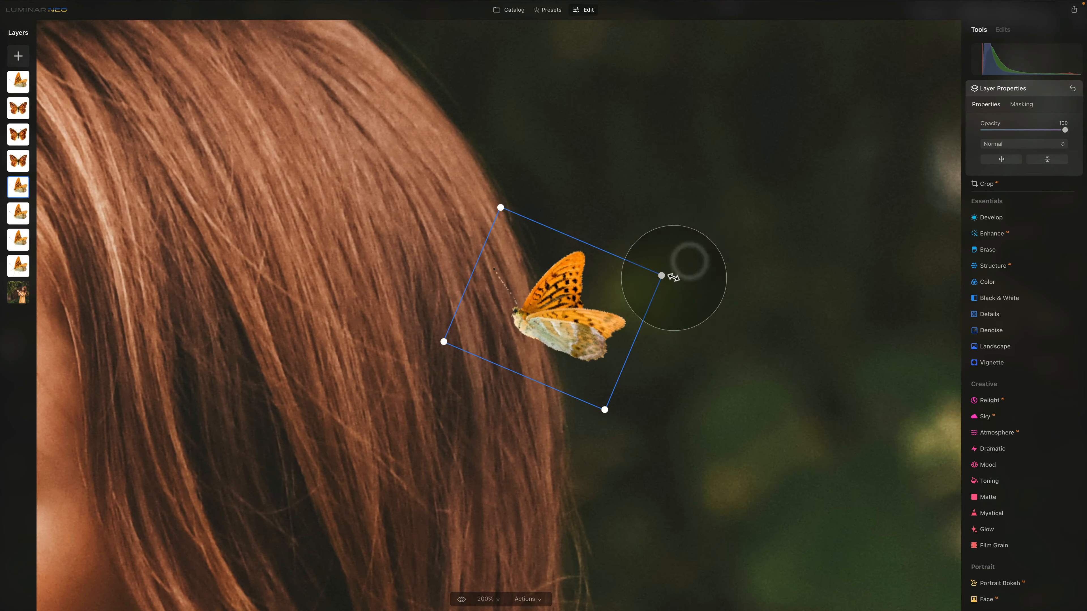
pyautogui.moveTo(661, 275); pyautogui.dragTo(686, 260)
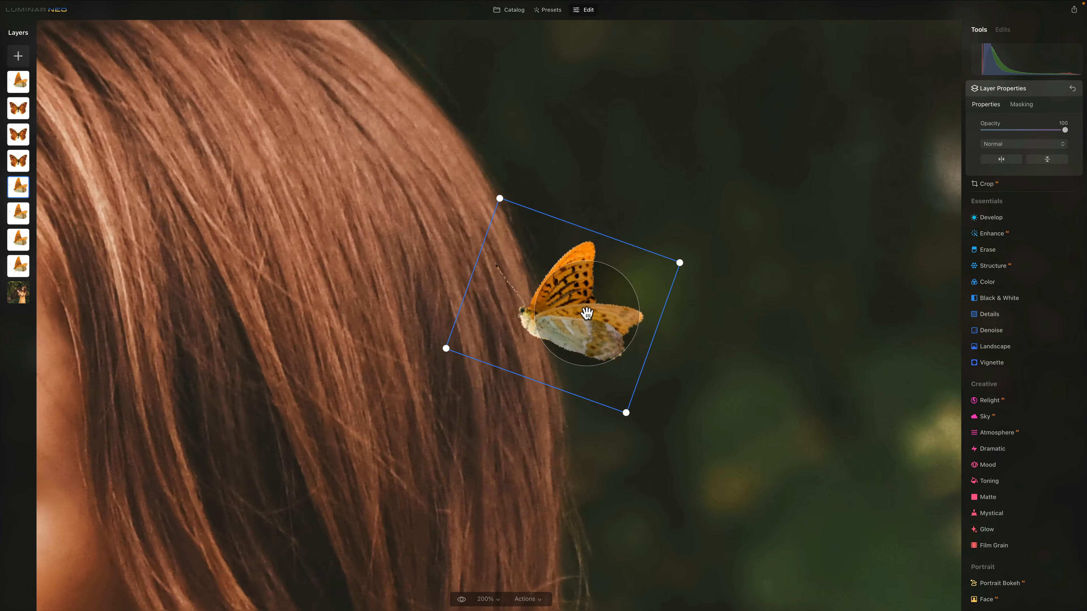
pyautogui.moveTo(587, 313); pyautogui.dragTo(549, 285)
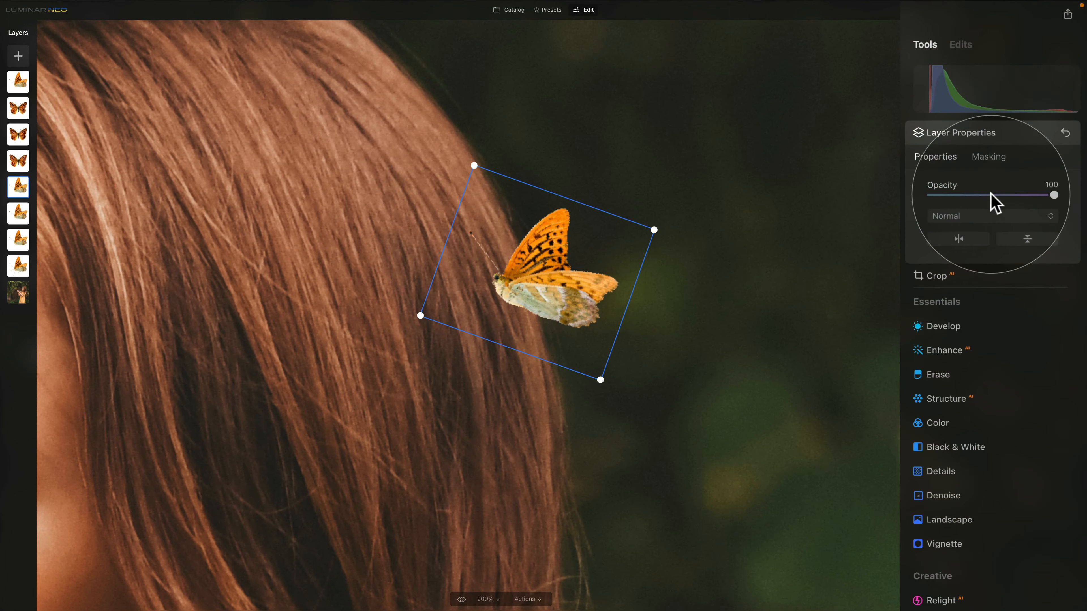
# Lower the hair-edge butterfly's opacity to 26 and set its mask eraser brush to size 132, softness 10 and strength 90.
pyautogui.moveTo(992, 195); pyautogui.dragTo(963, 196)
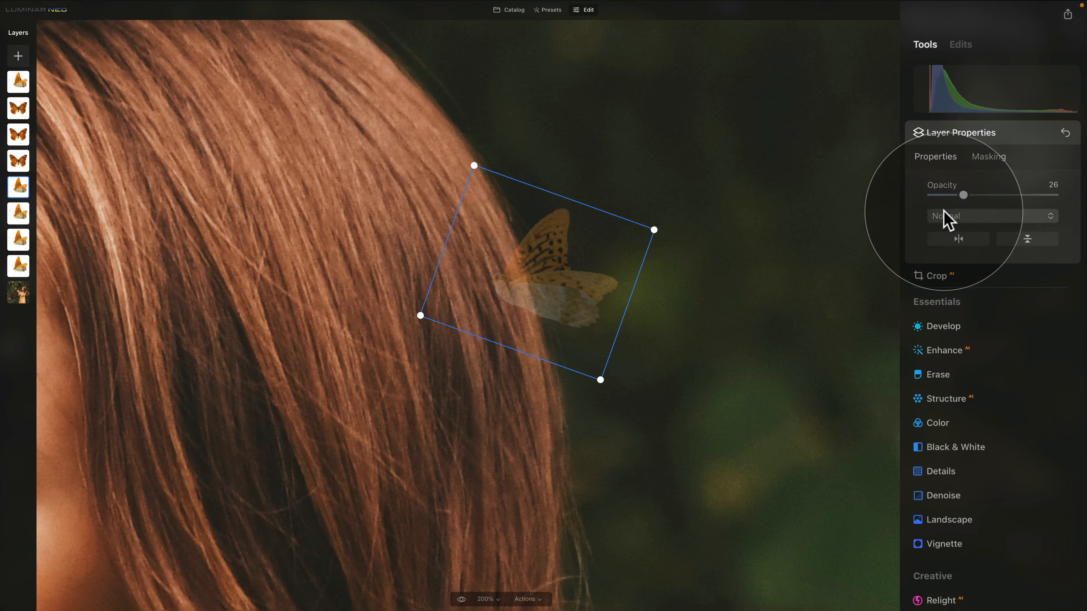
pyautogui.click(975, 157)
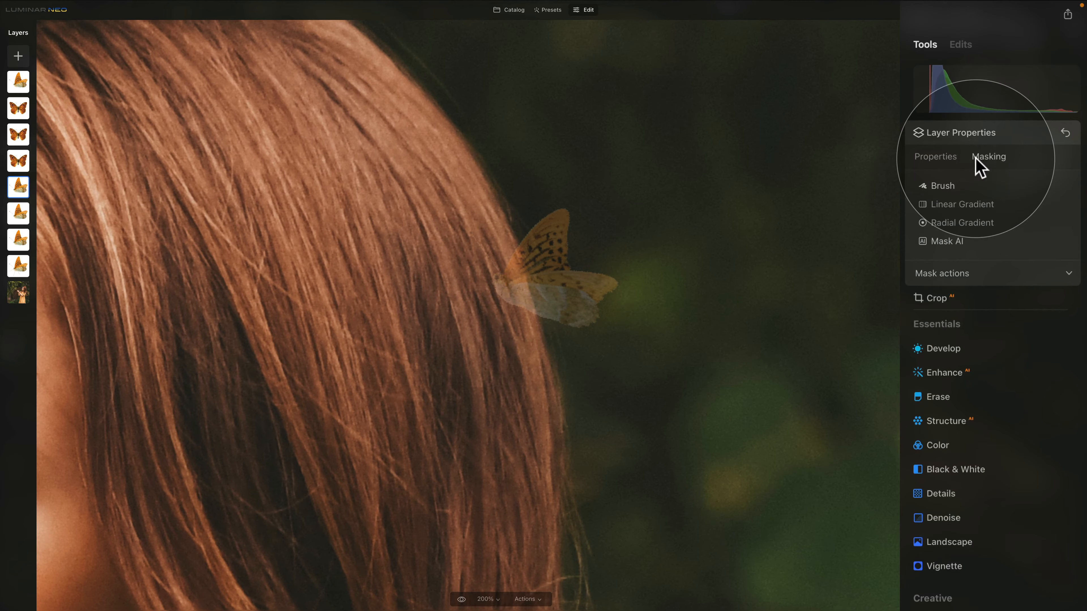
pyautogui.click(954, 186)
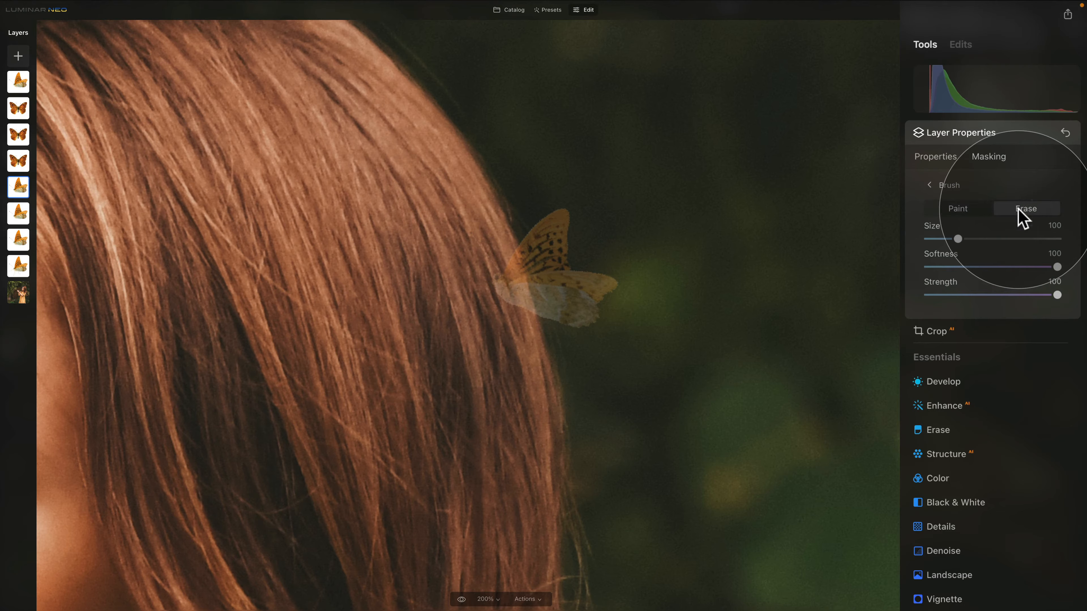
pyautogui.moveTo(958, 239); pyautogui.dragTo(969, 239)
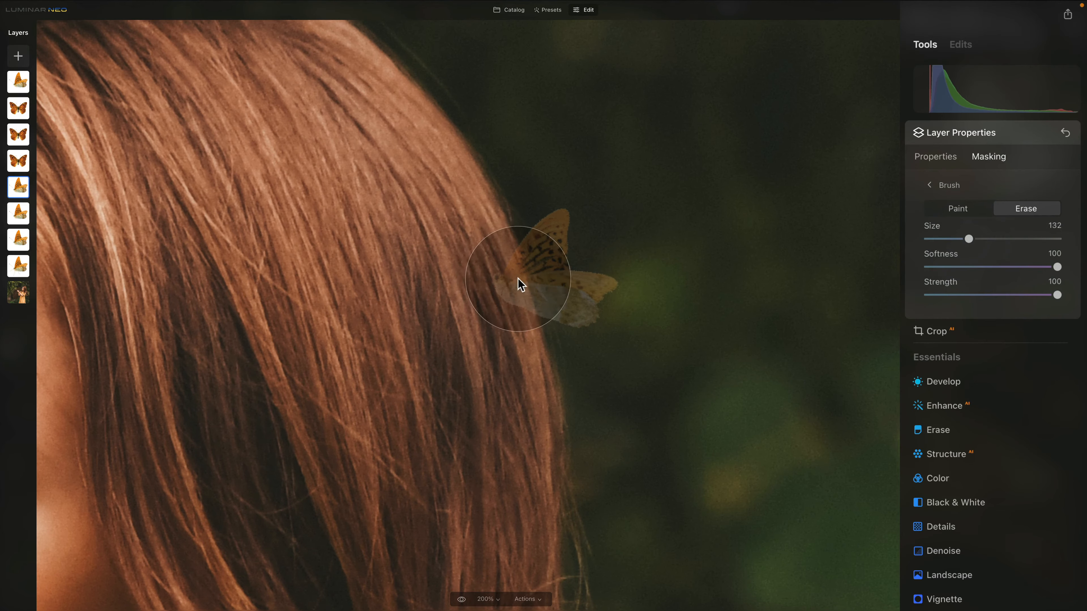
pyautogui.moveTo(1056, 267); pyautogui.dragTo(931, 273)
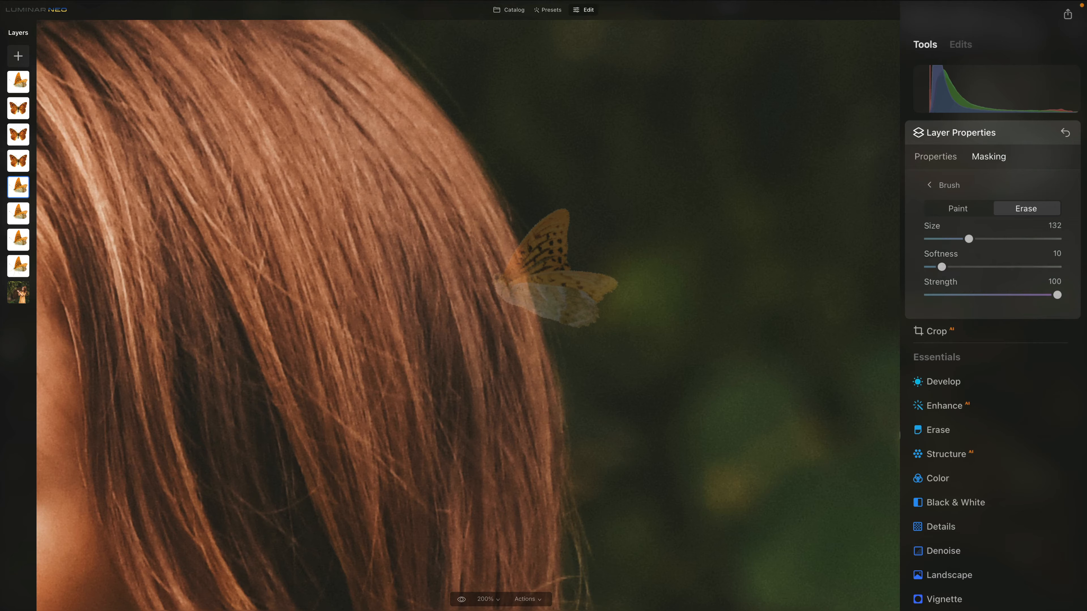
pyautogui.moveTo(1055, 295); pyautogui.dragTo(1044, 295)
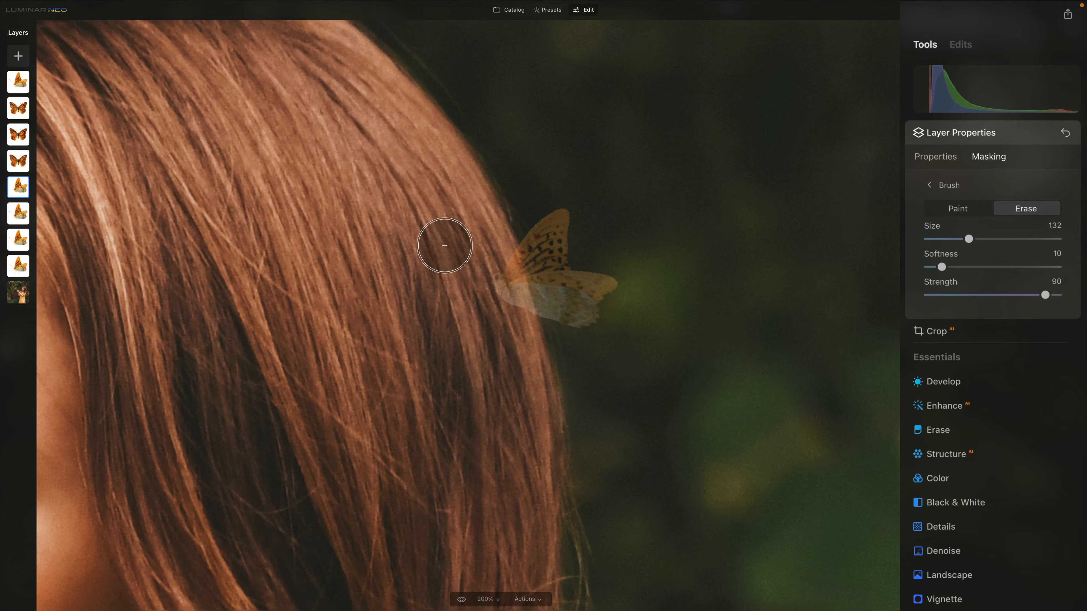
# Erase the part of the butterfly that overlaps the girl's hair so it appears to sit behind her head.
pyautogui.press('super+equal')
pyautogui.press('super+equal')
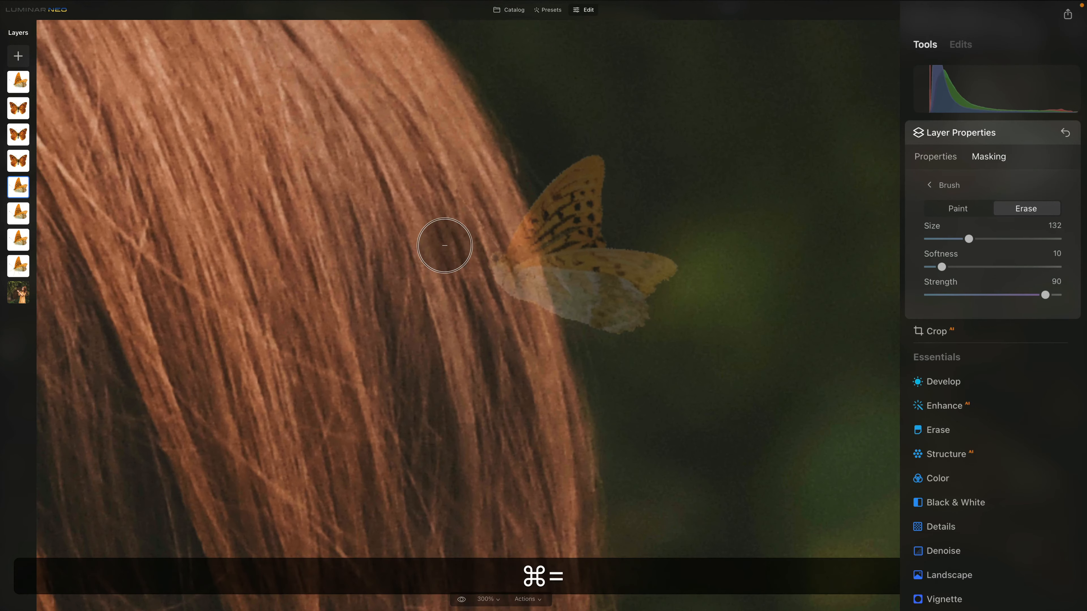
pyautogui.press('super+minus')
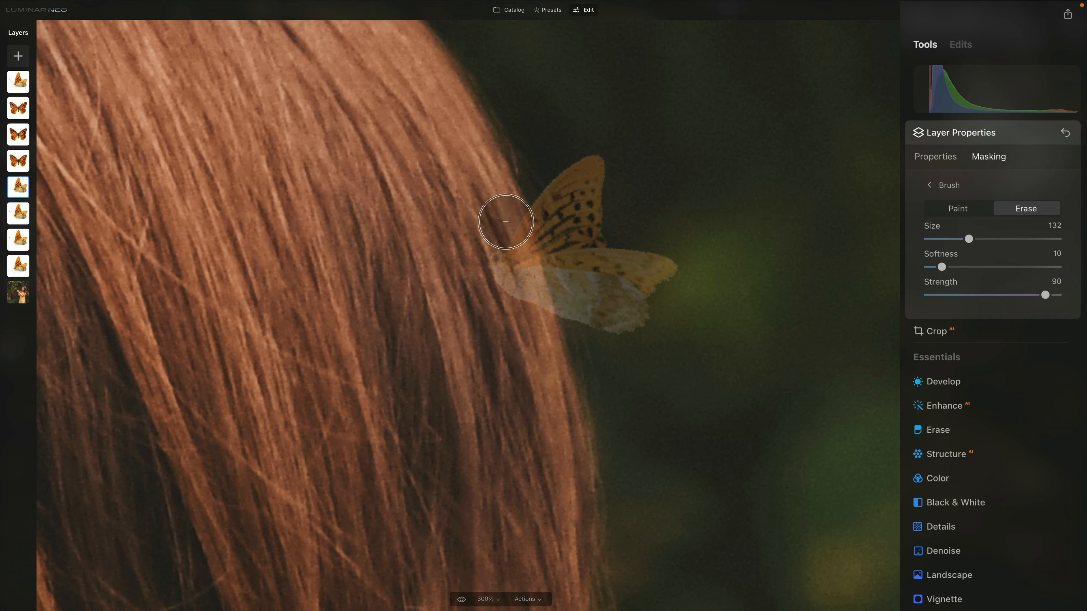
pyautogui.moveTo(506, 228); pyautogui.dragTo(525, 338)
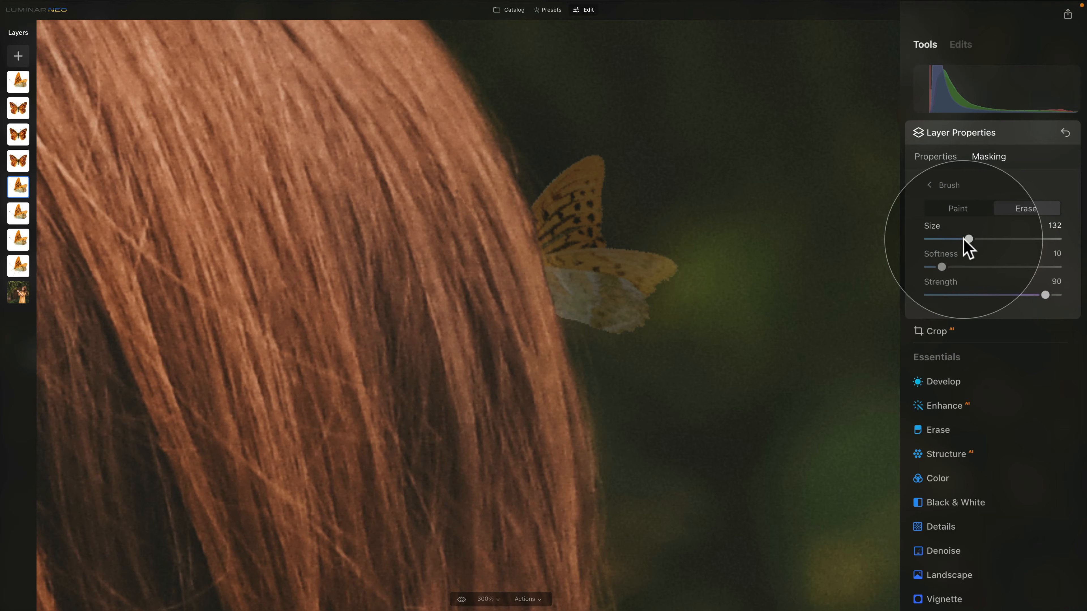
# Paint the butterfly's wing back in along the hair edge using a mask brush of size 35.
pyautogui.click(968, 210)
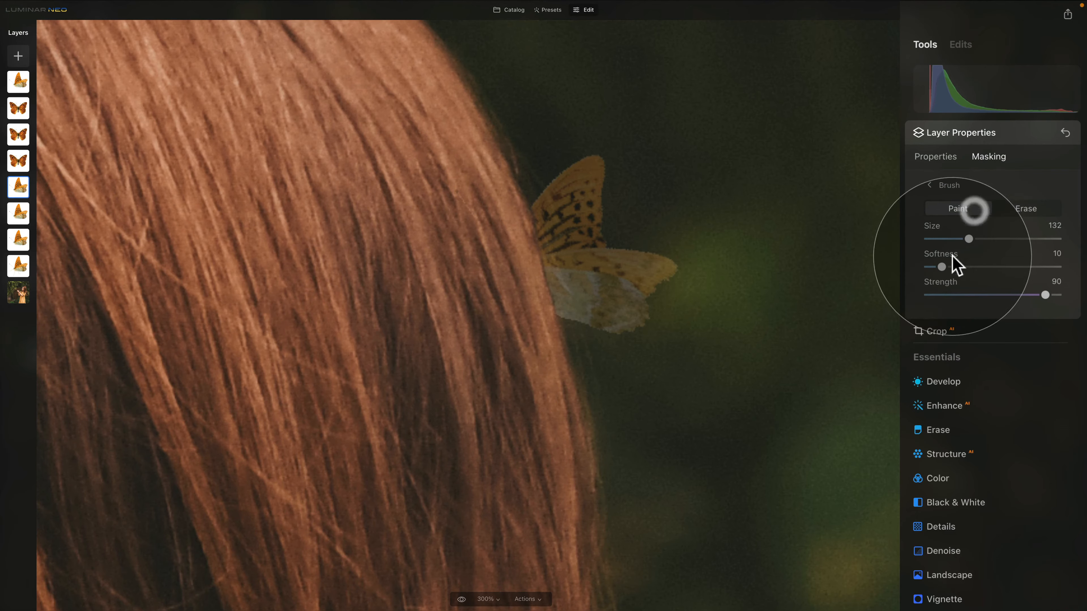
pyautogui.moveTo(969, 239)
pyautogui.mouseDown()
pyautogui.moveTo(952, 239)
pyautogui.moveTo(975, 282)
pyautogui.moveTo(951, 268)
pyautogui.mouseUp()
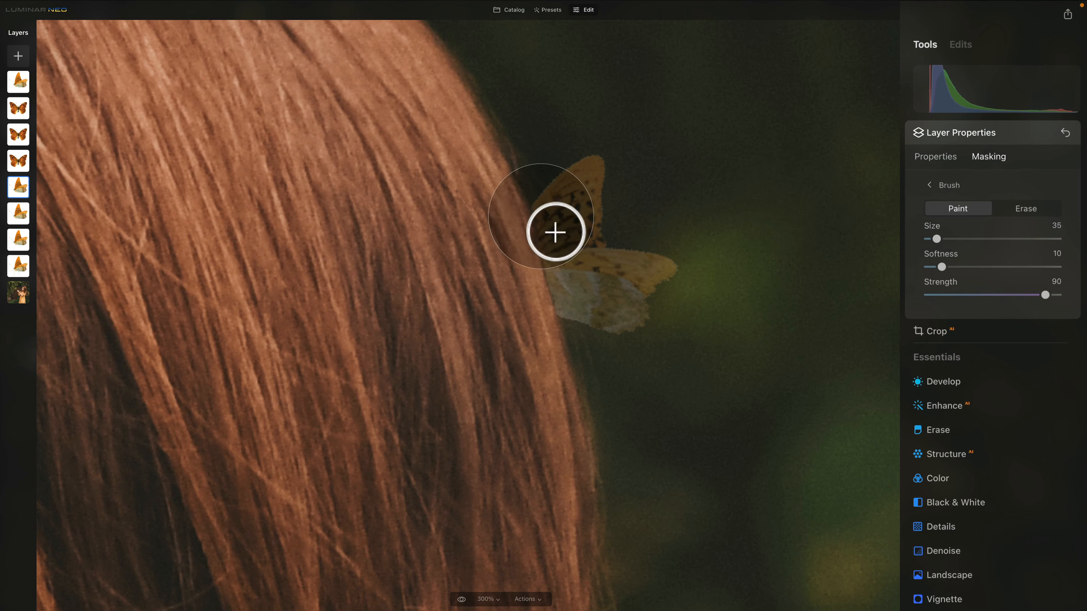
pyautogui.moveTo(555, 233); pyautogui.dragTo(556, 250)
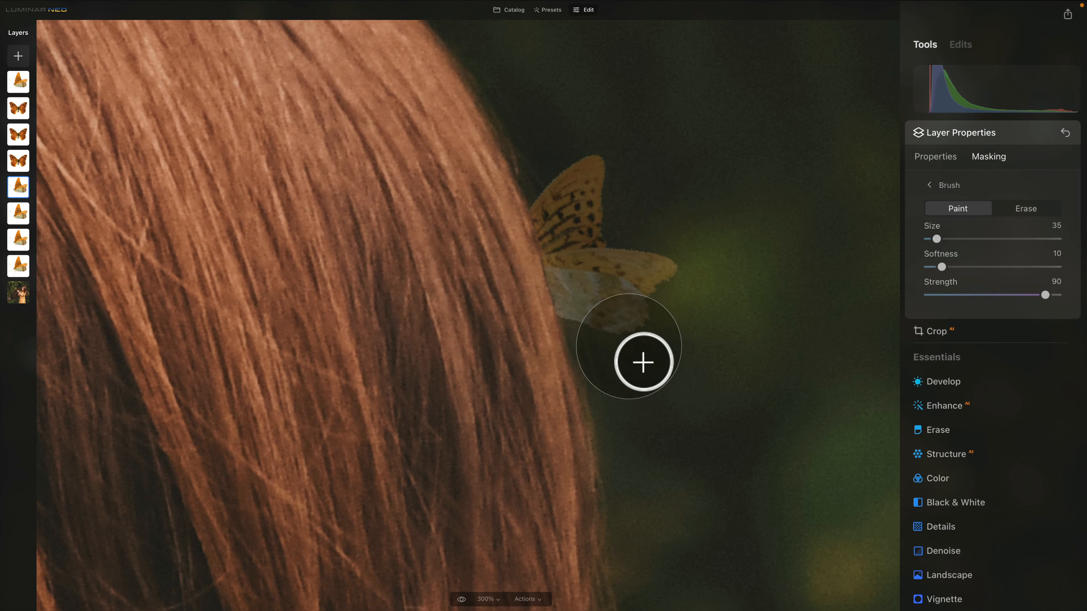
# Raise the masked butterfly's opacity to 100 and return to the view of the whole photo.
pyautogui.click(931, 185)
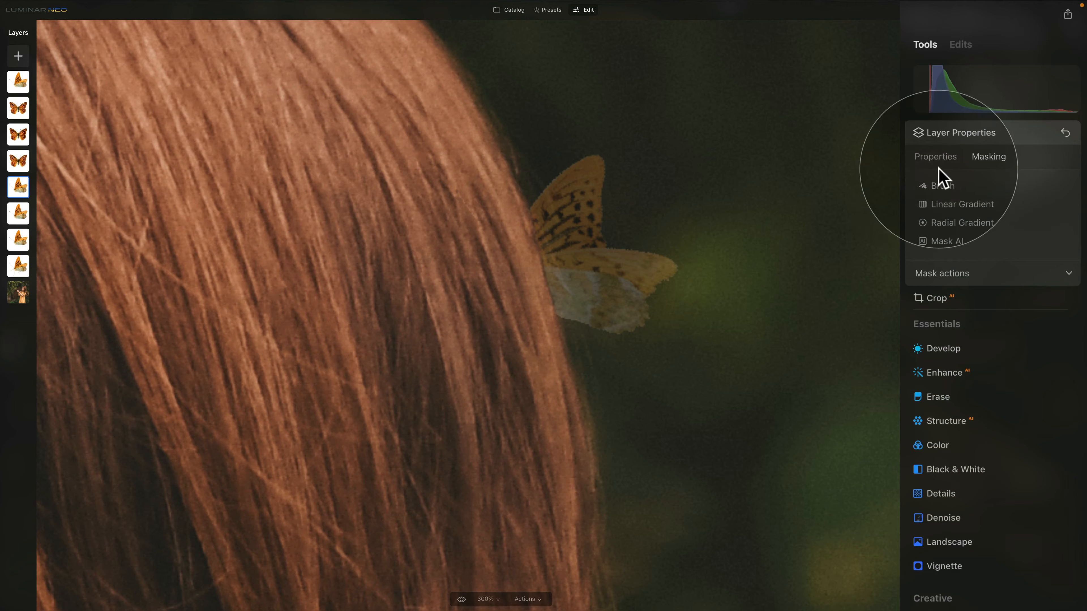
pyautogui.click(937, 158)
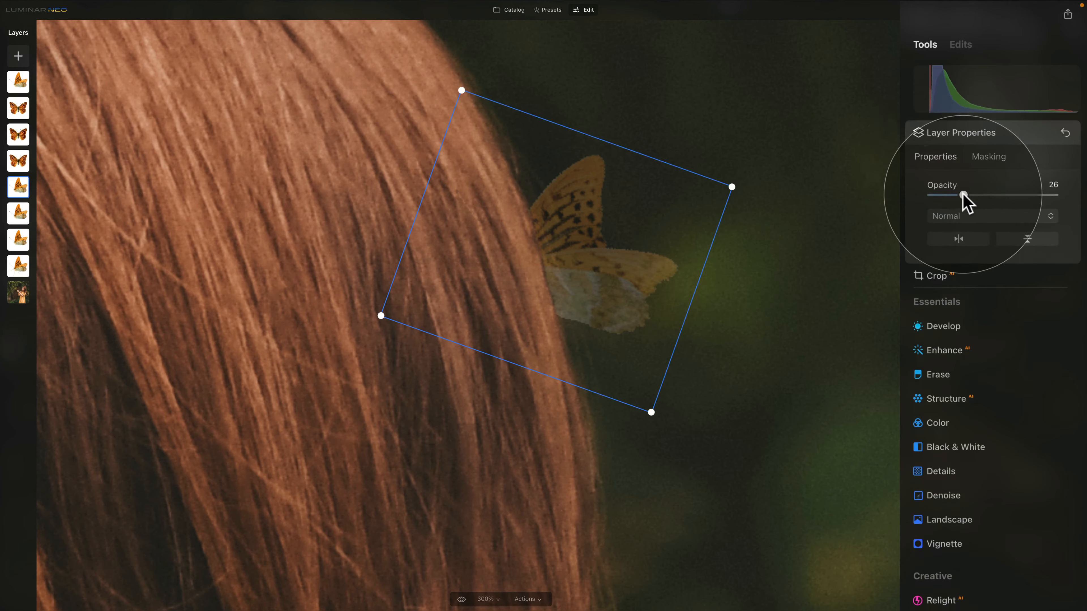
pyautogui.moveTo(964, 194); pyautogui.dragTo(1059, 197)
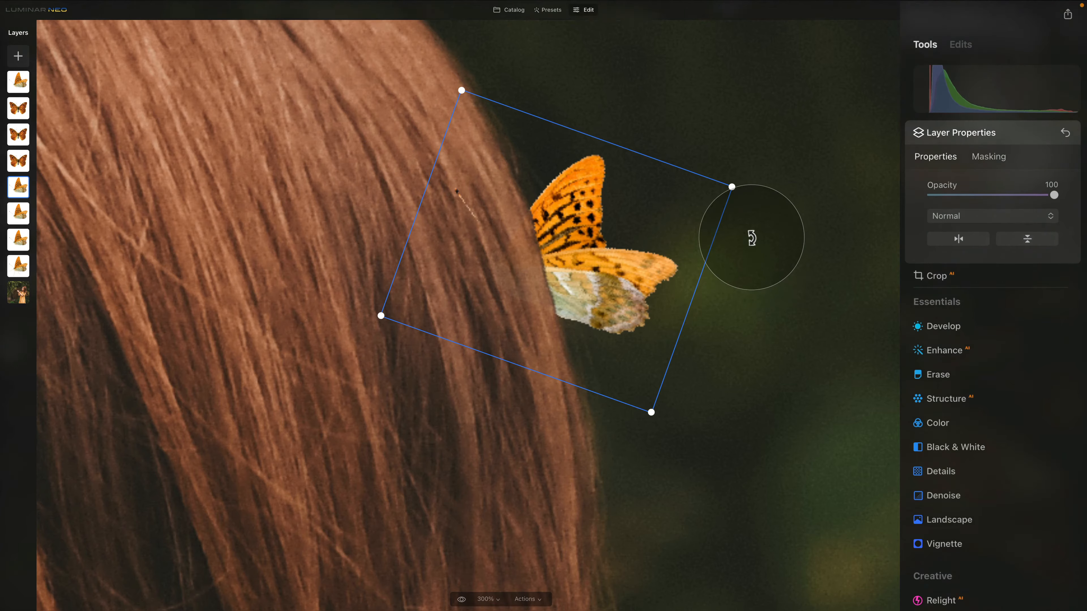
pyautogui.press('super+0')
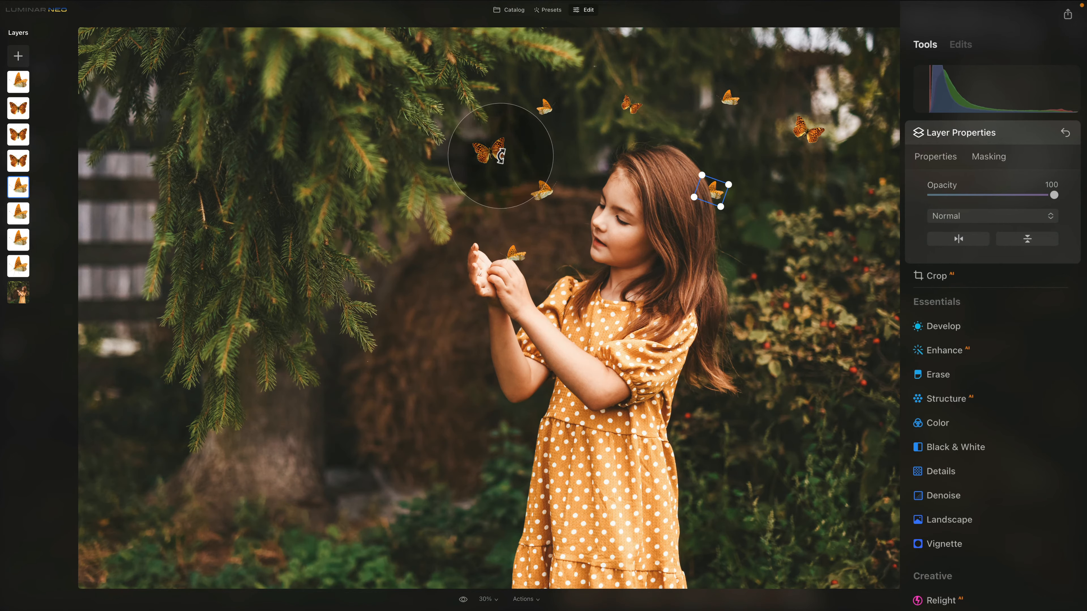
# Squash and tilt the open-winged butterfly by the spruce branches, and narrow the open-winged butterfly above the girl's head.
pyautogui.click(494, 151)
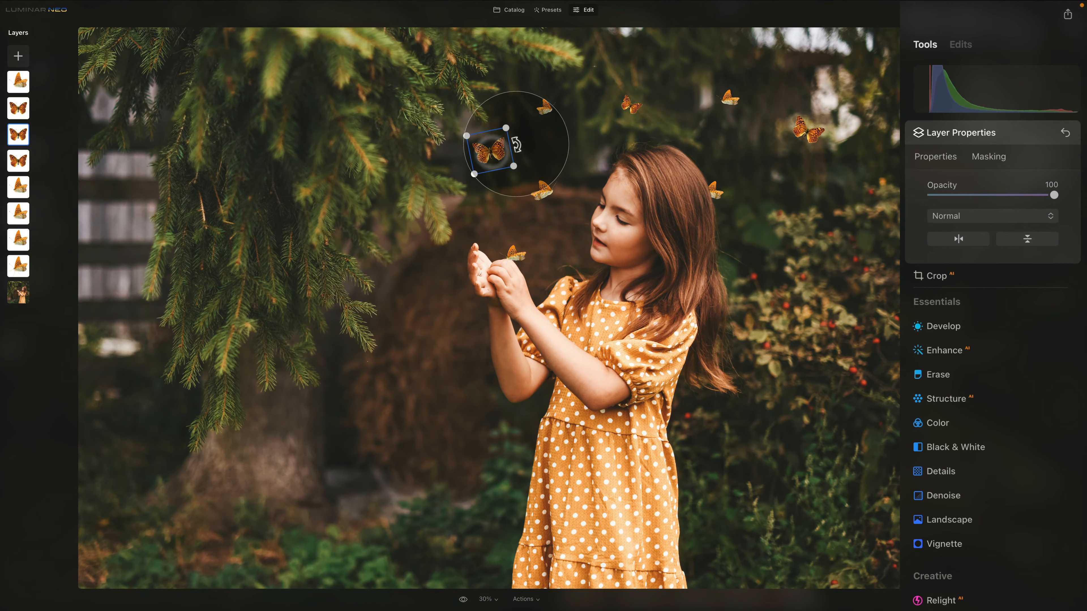
pyautogui.moveTo(515, 146); pyautogui.dragTo(493, 153)
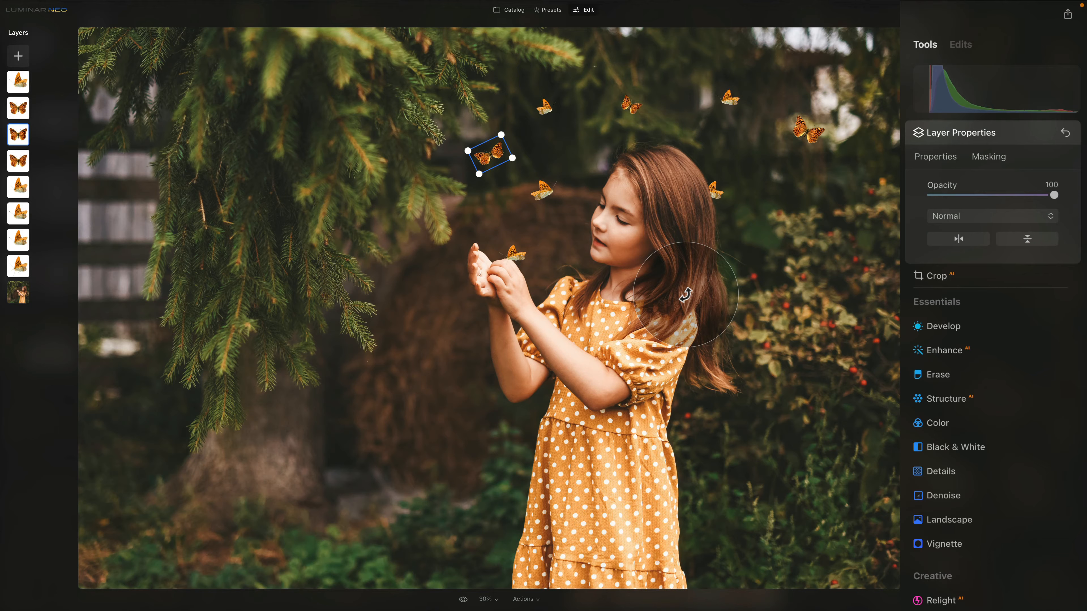
pyautogui.click(631, 103)
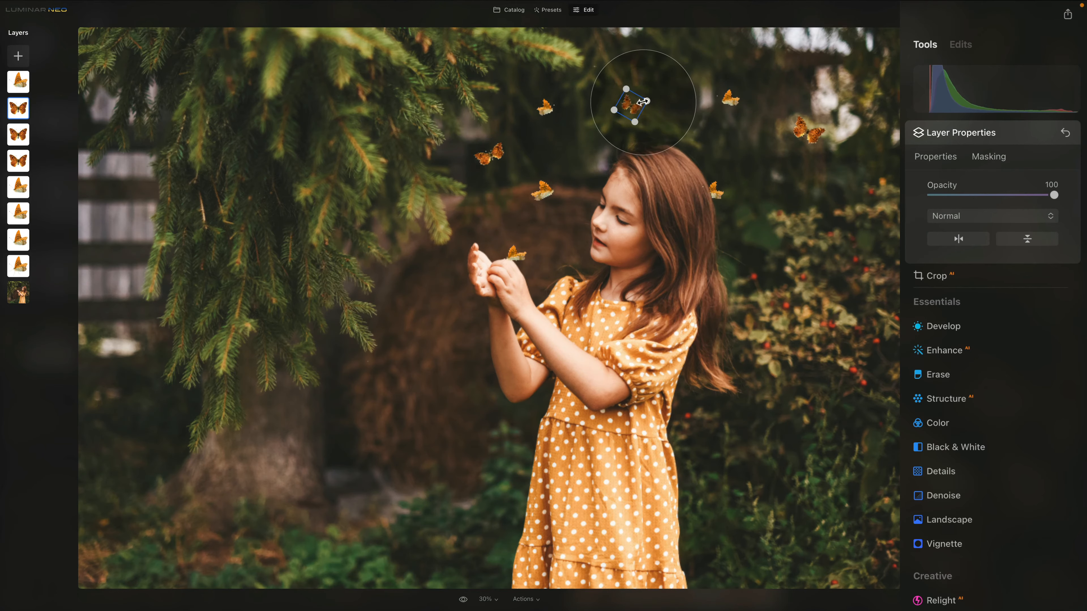
pyautogui.moveTo(643, 101); pyautogui.dragTo(640, 103)
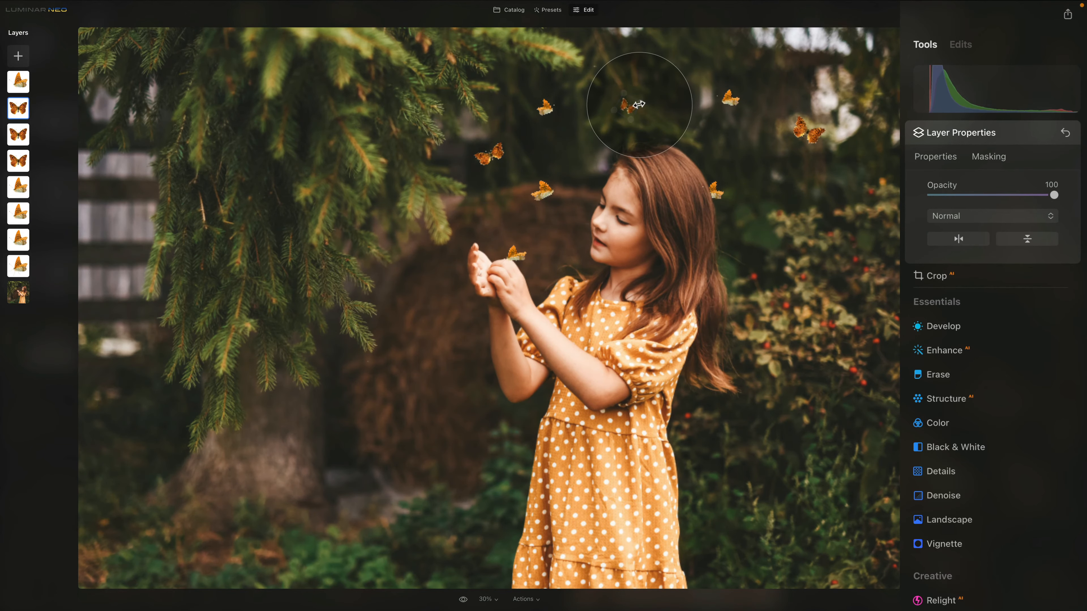
# Slightly shrink the small butterfly near the upper spruce branch, and make the butterfly before the girl's face smaller.
pyautogui.click(544, 108)
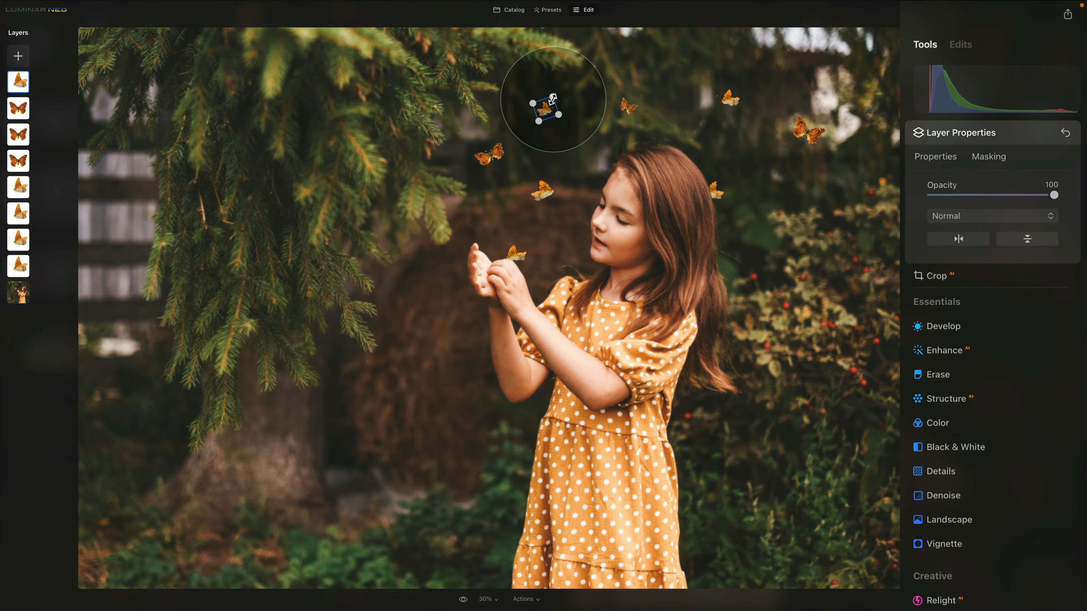
pyautogui.moveTo(552, 99); pyautogui.dragTo(551, 101)
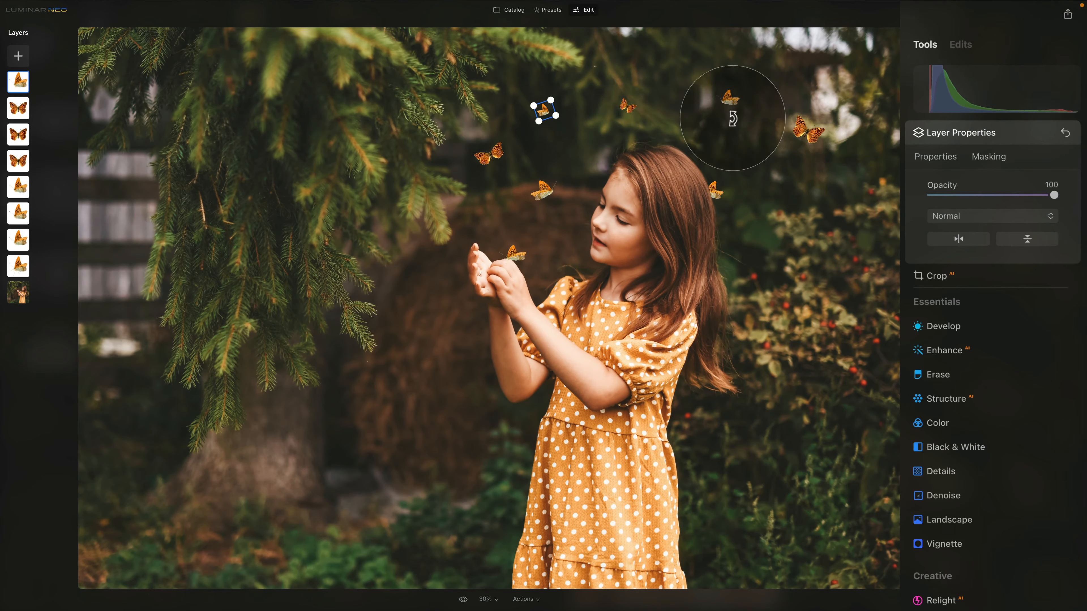
pyautogui.click(542, 191)
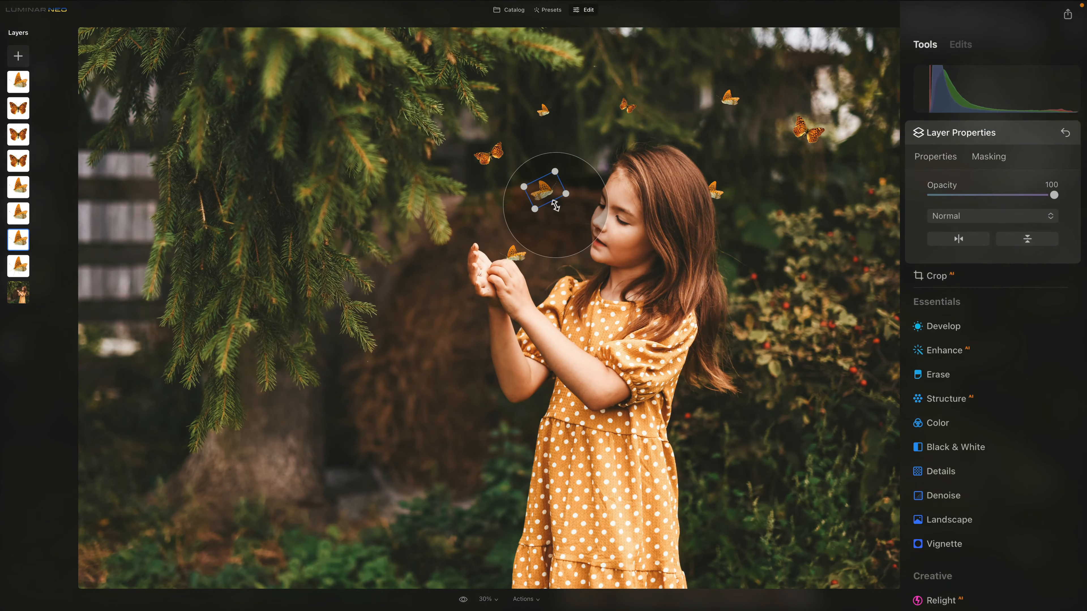
pyautogui.moveTo(553, 192); pyautogui.dragTo(541, 192)
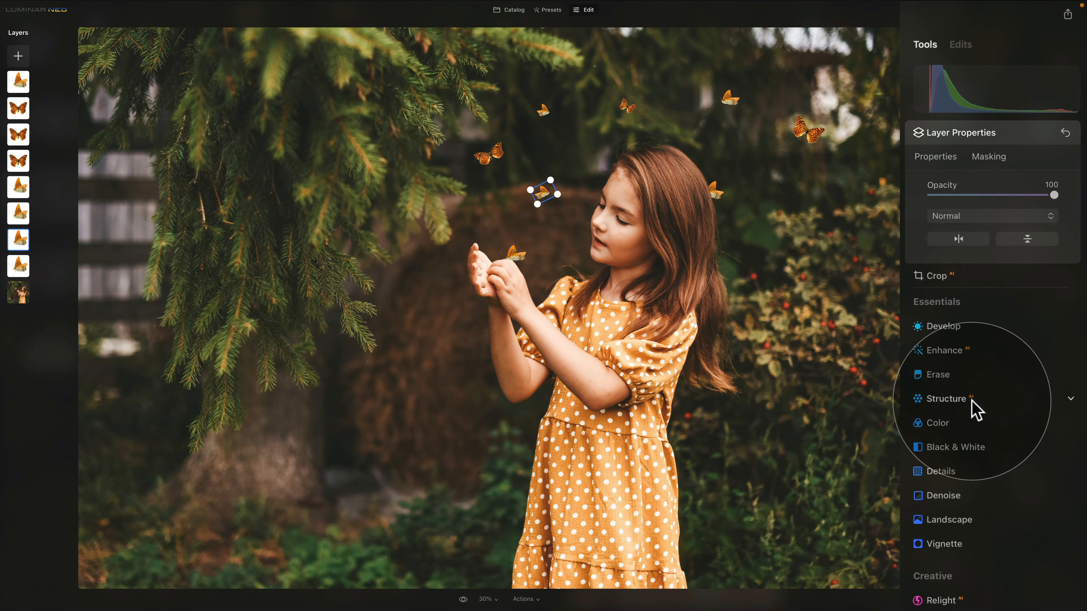
# Set the Structure amount to -100 on the butterfly before the girl's face.
pyautogui.click(1061, 401)
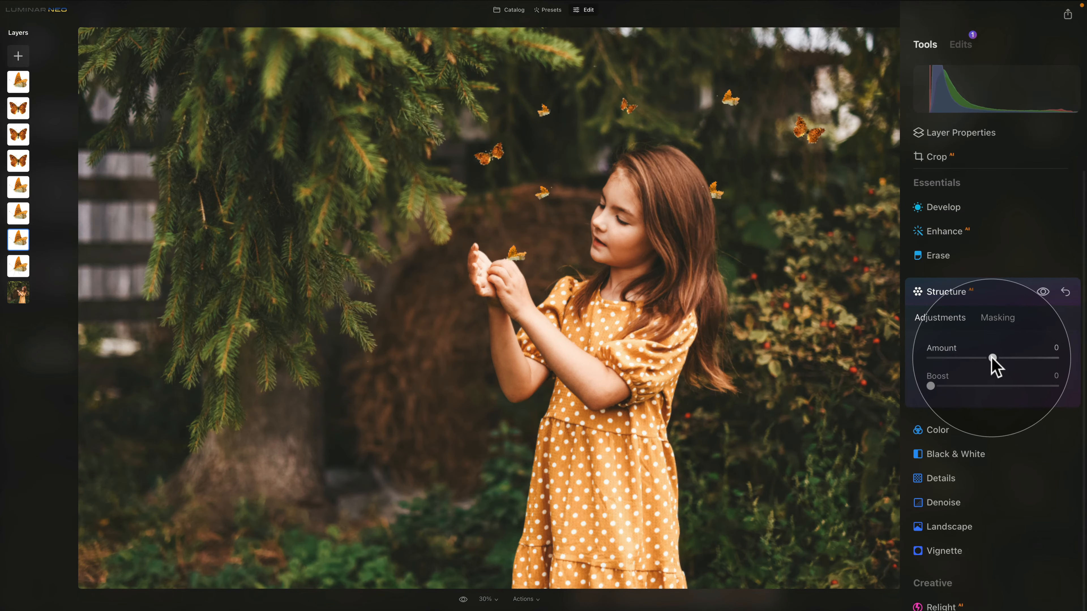
pyautogui.moveTo(992, 358); pyautogui.dragTo(931, 359)
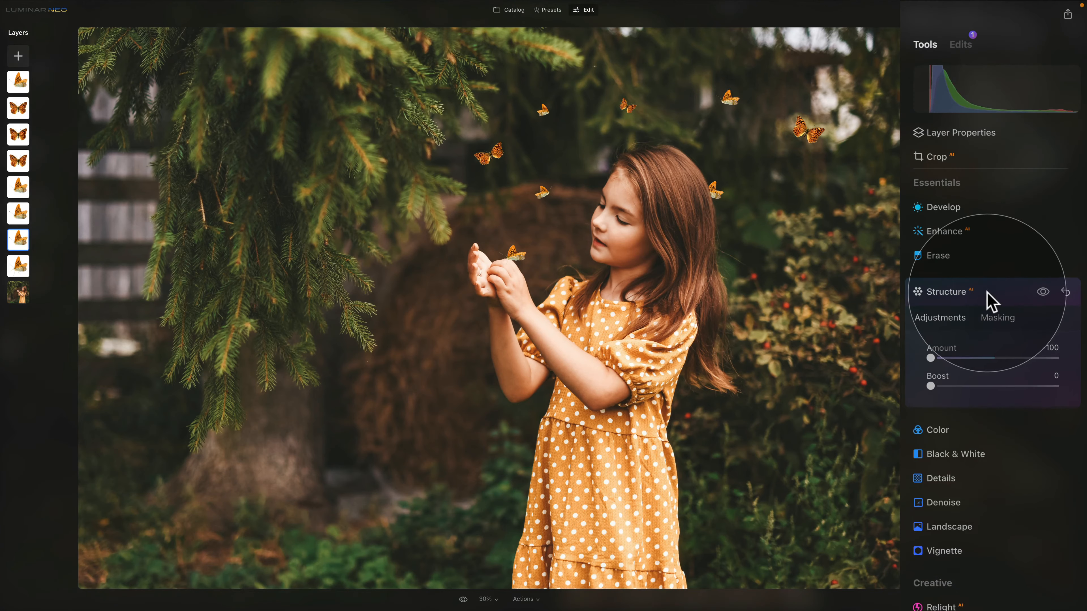
pyautogui.click(985, 300)
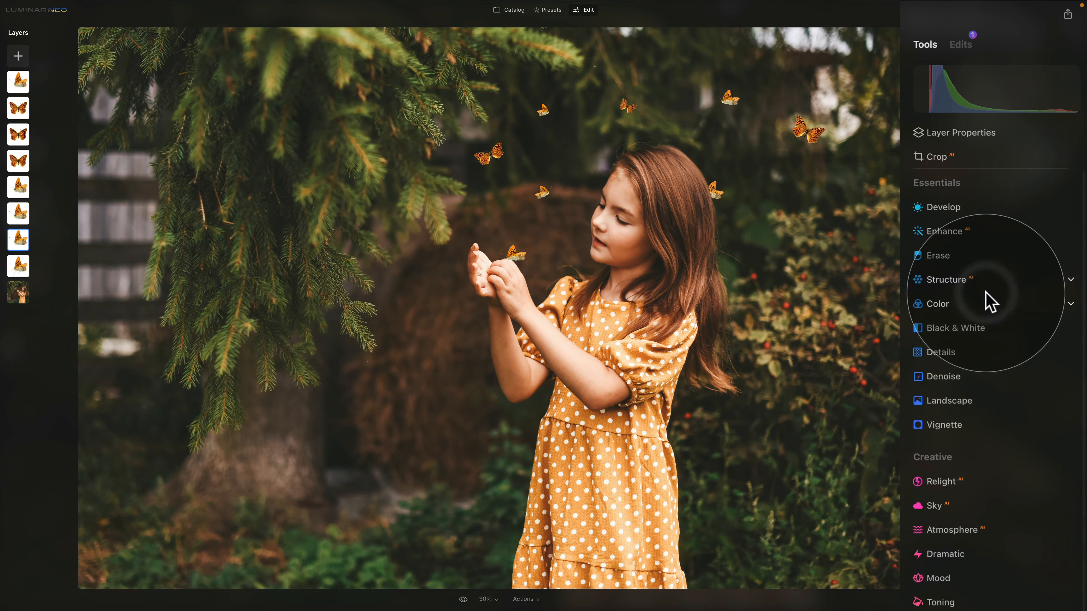
# Set the same butterfly's small, medium and large details to -100.
pyautogui.click(969, 354)
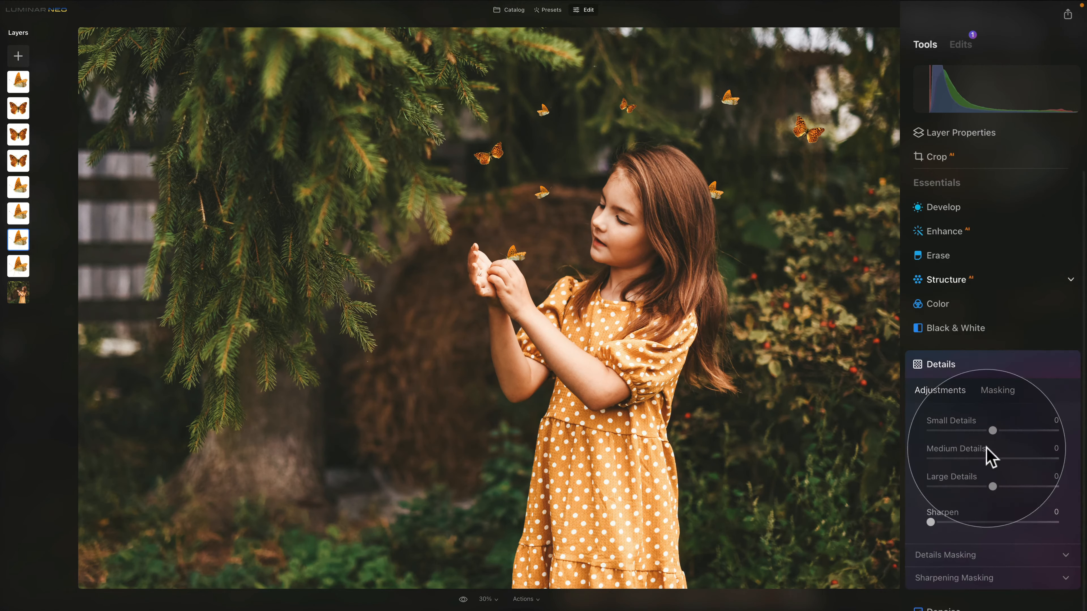
pyautogui.moveTo(992, 430); pyautogui.dragTo(930, 462)
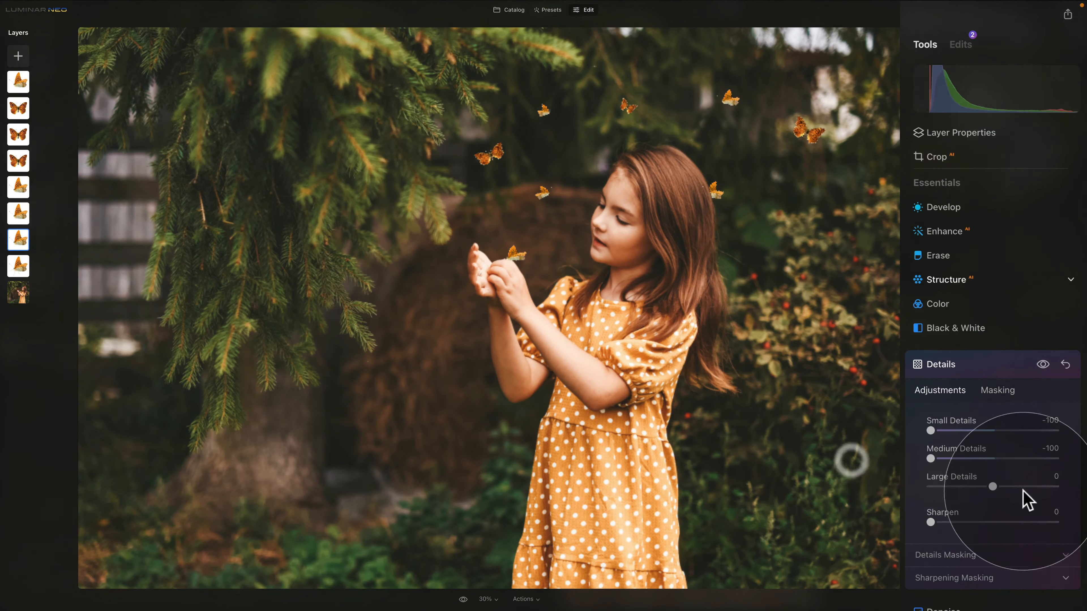
pyautogui.moveTo(992, 486); pyautogui.dragTo(932, 488)
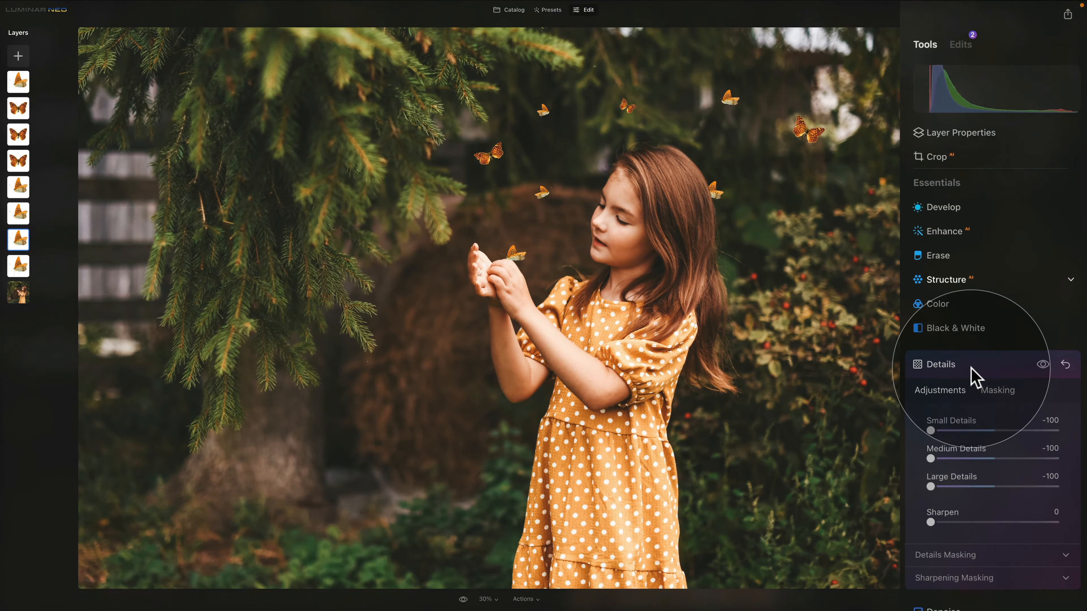
pyautogui.click(979, 370)
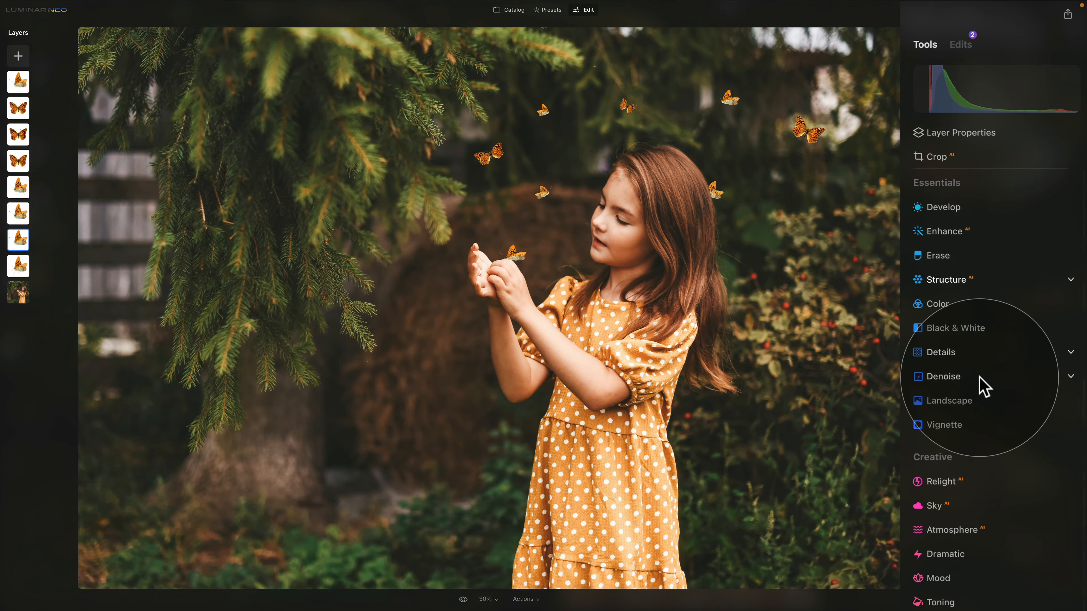
# Apply an Orton Effect Soft glow with an amount of 100 to the butterfly before the girl's face.
pyautogui.scroll(-1, 993, 557)
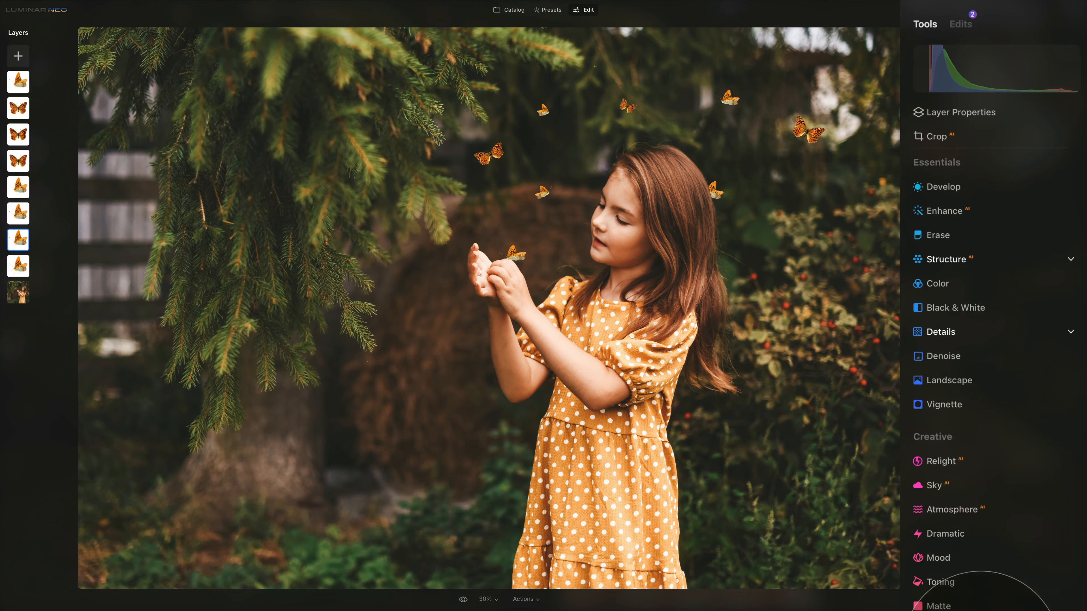
pyautogui.scroll(-5, 982, 376)
pyautogui.click(982, 377)
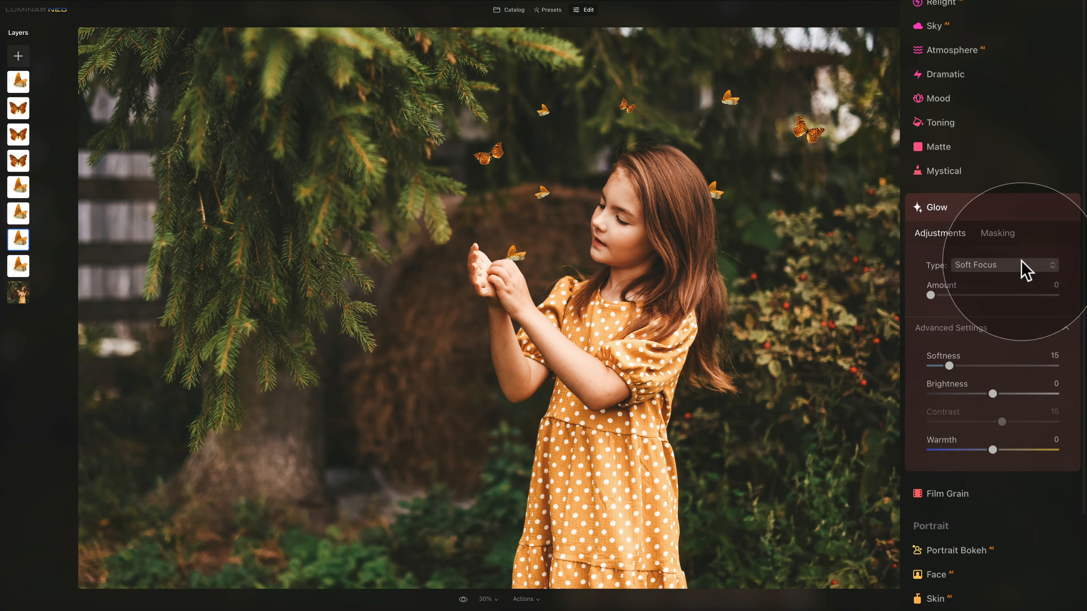
pyautogui.click(1026, 266)
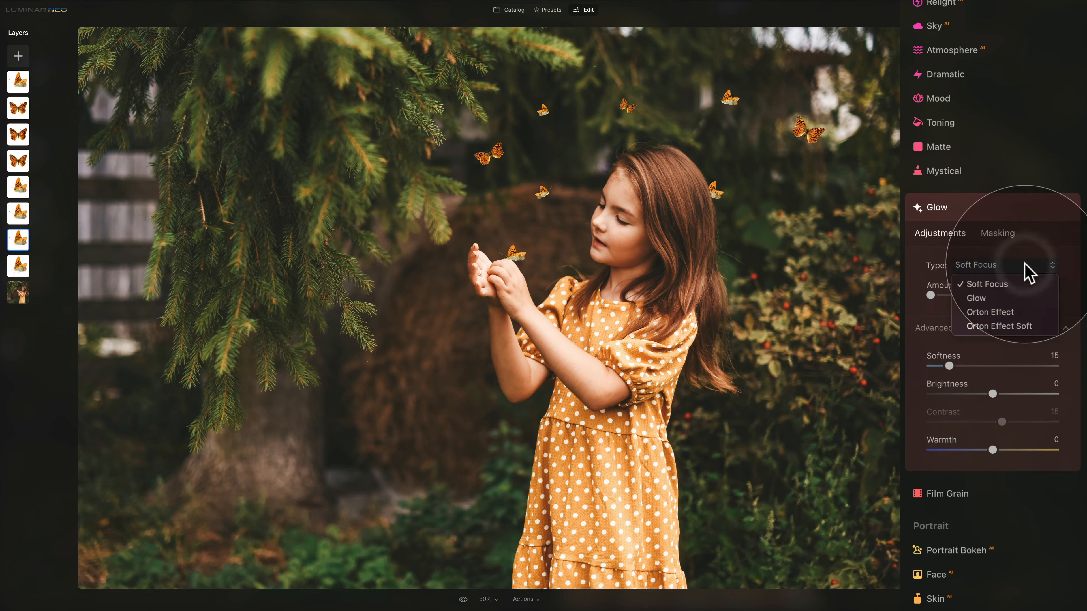
pyautogui.click(1009, 326)
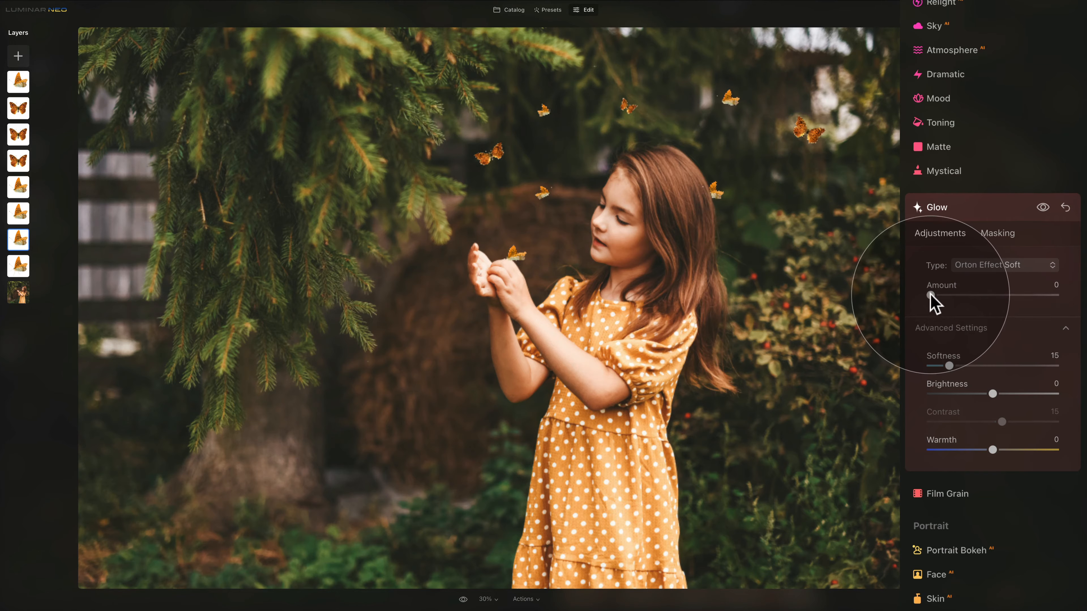
pyautogui.moveTo(931, 295); pyautogui.dragTo(1055, 295)
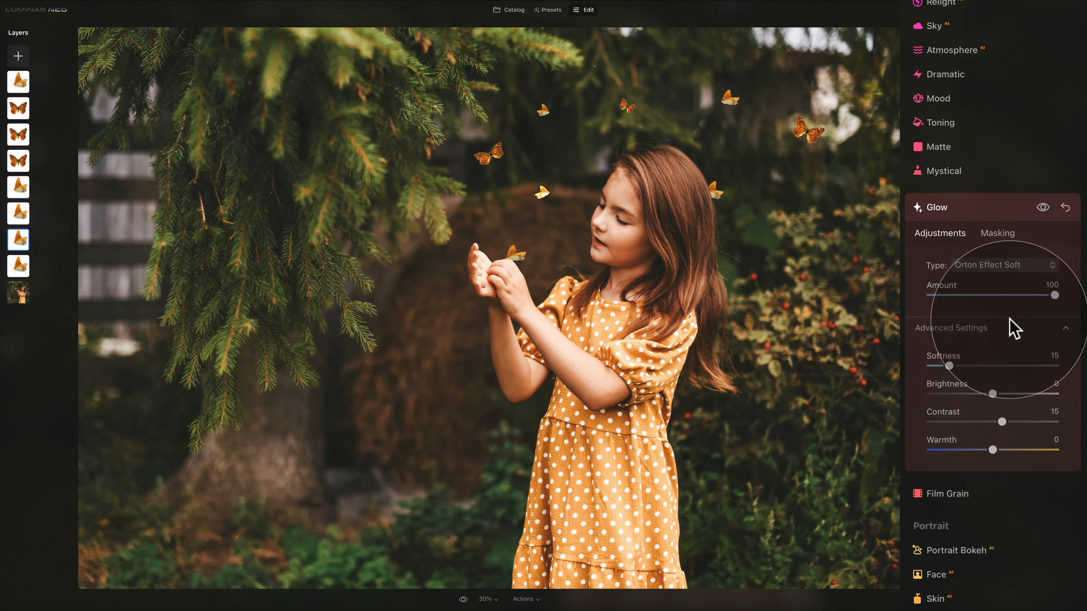
# Set this glow's softness to 100 and its brightness to -92.
pyautogui.click(1038, 330)
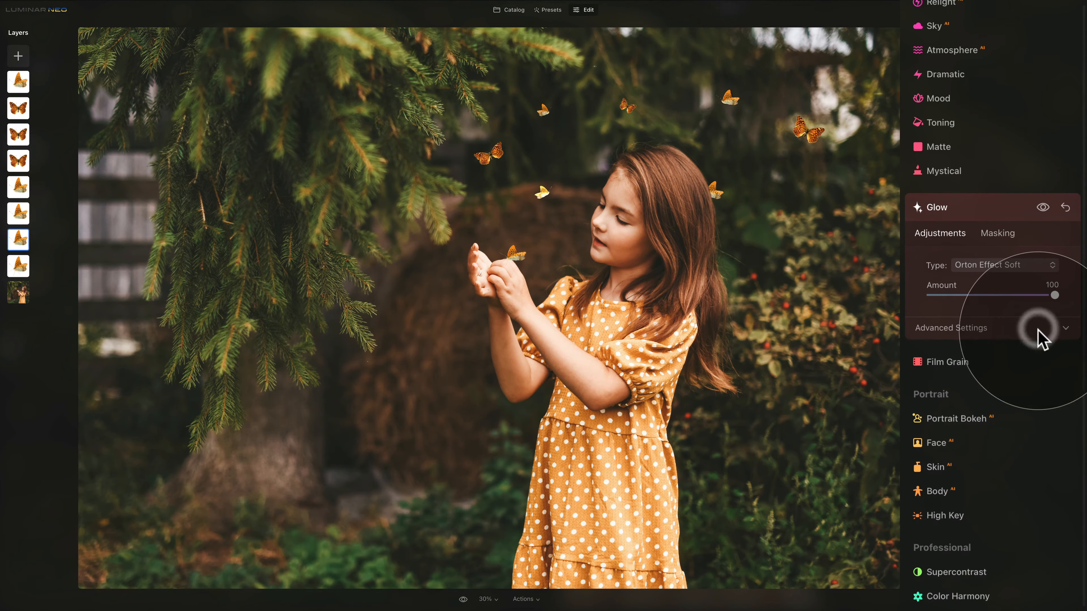
pyautogui.click(1067, 333)
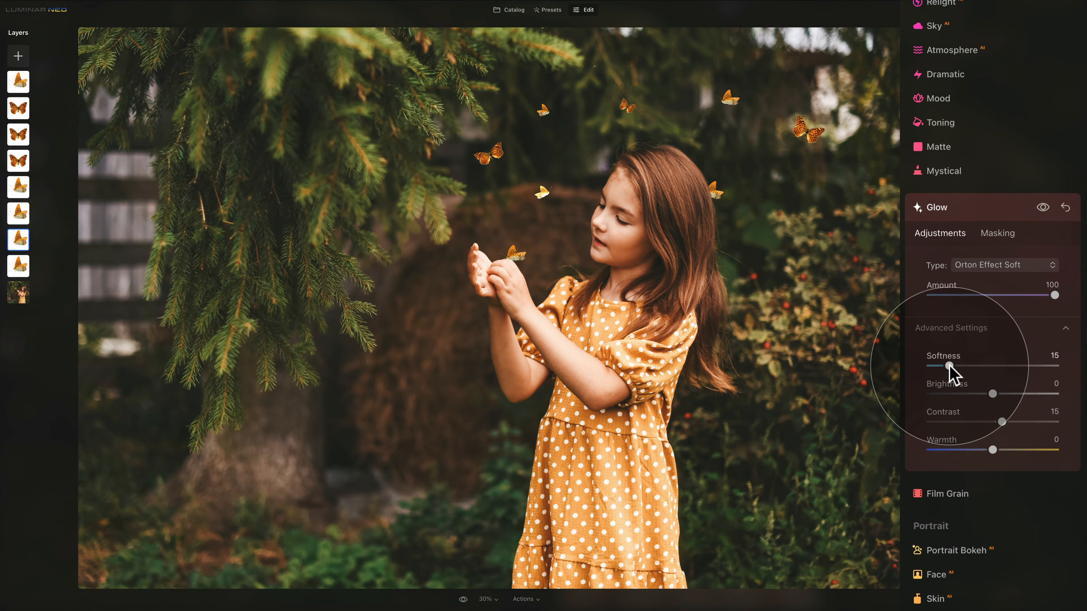
pyautogui.moveTo(949, 367); pyautogui.dragTo(1056, 367)
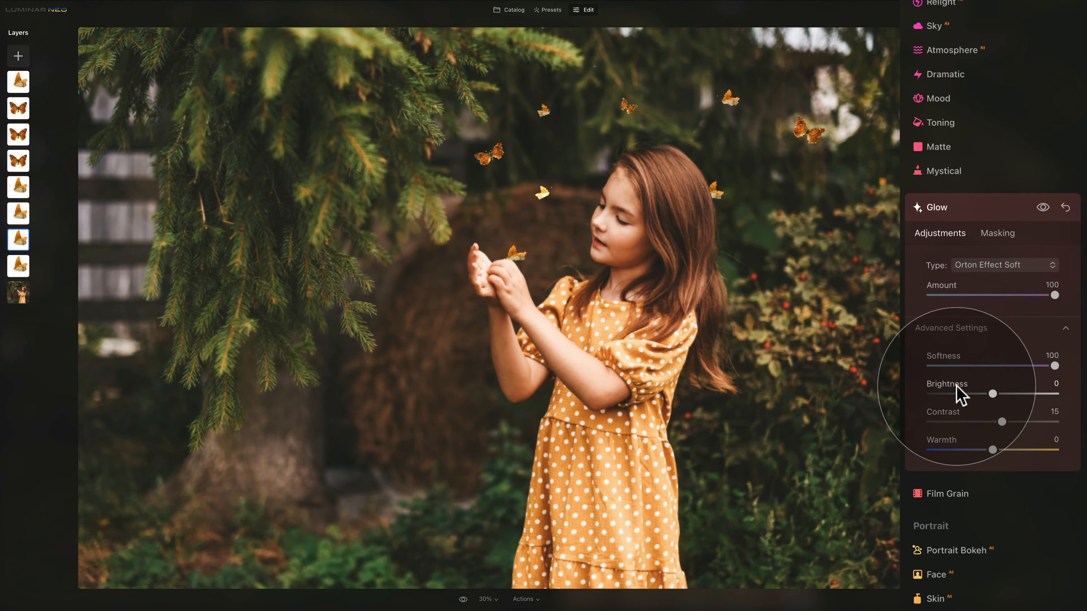
pyautogui.moveTo(993, 394); pyautogui.dragTo(929, 399)
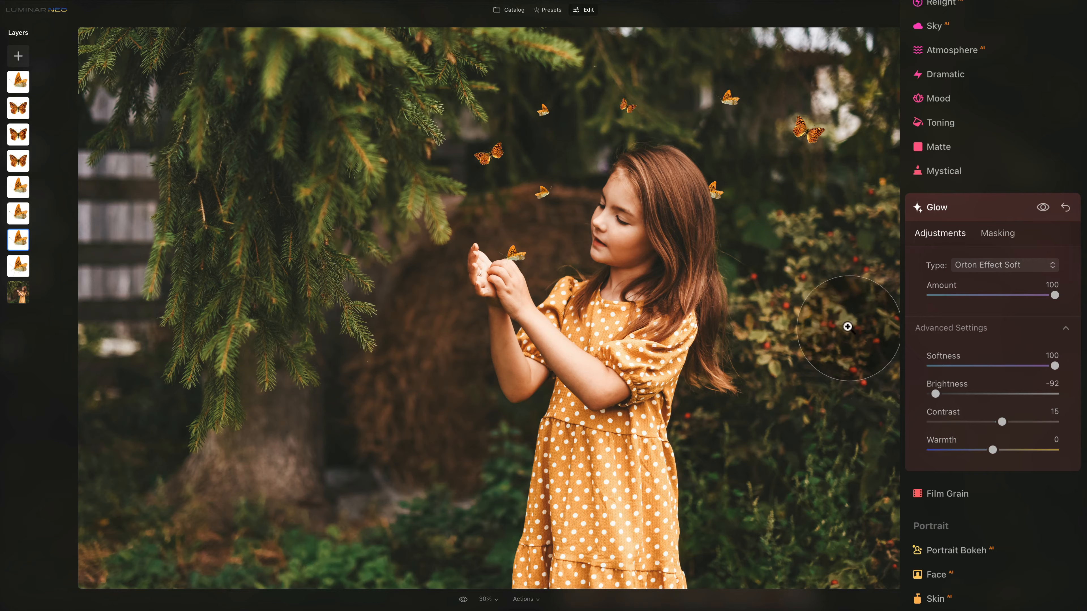
# Select the small butterfly near the upper spruce branch and lower its Structure amount to the minimum.
pyautogui.scroll(10, 917, 199)
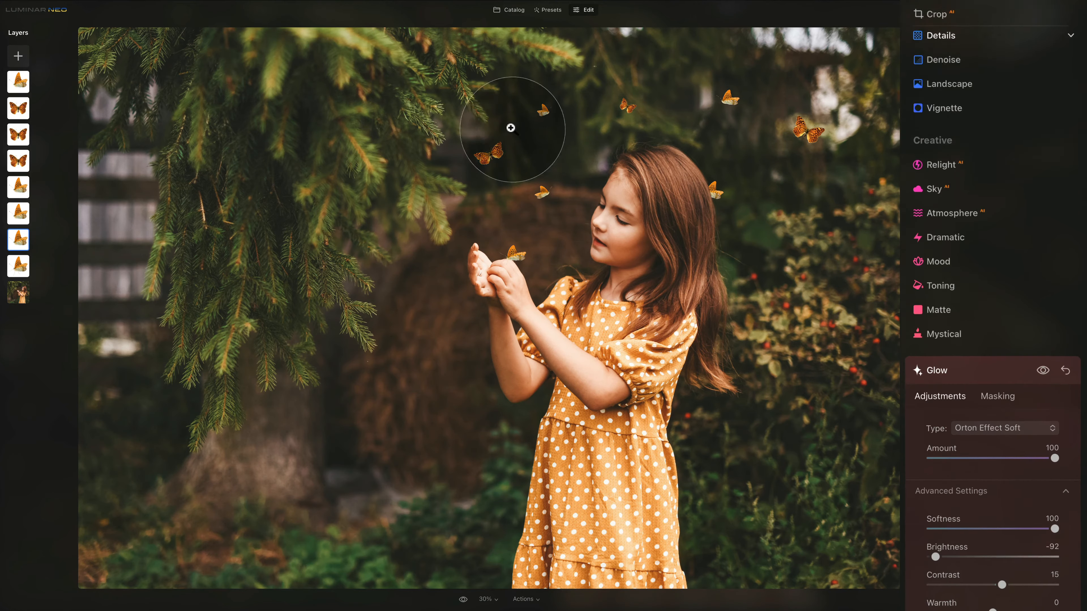
pyautogui.click(970, 136)
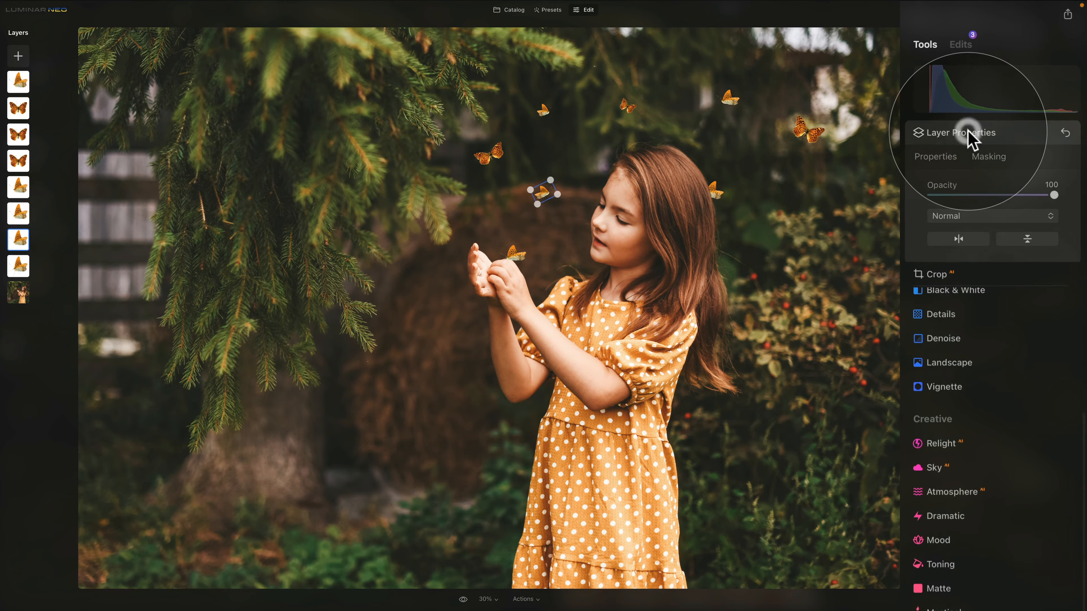
pyautogui.click(542, 112)
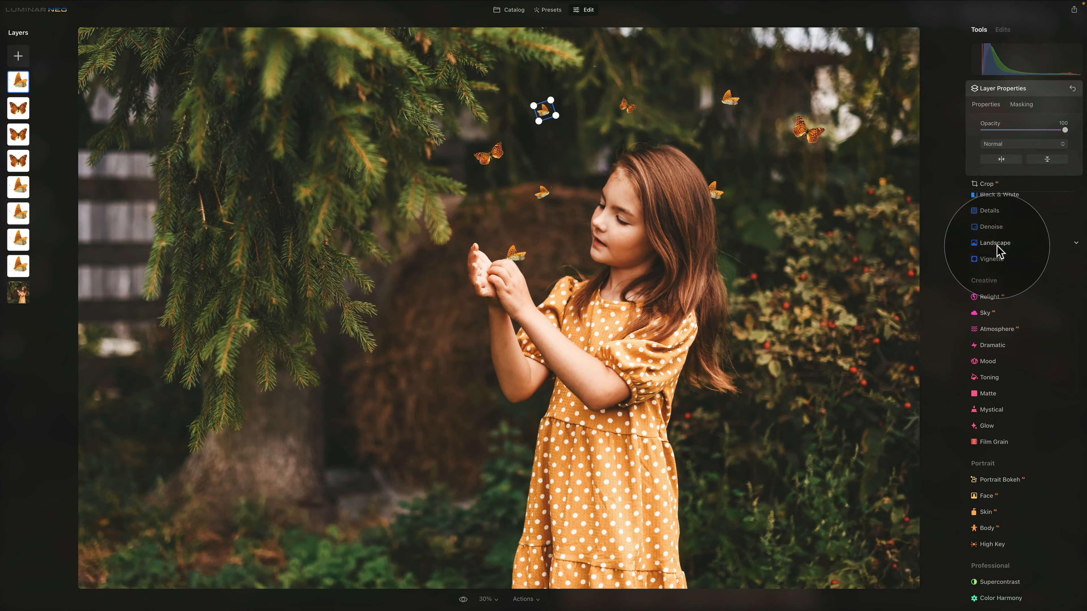
pyautogui.scroll(3, 1002, 257)
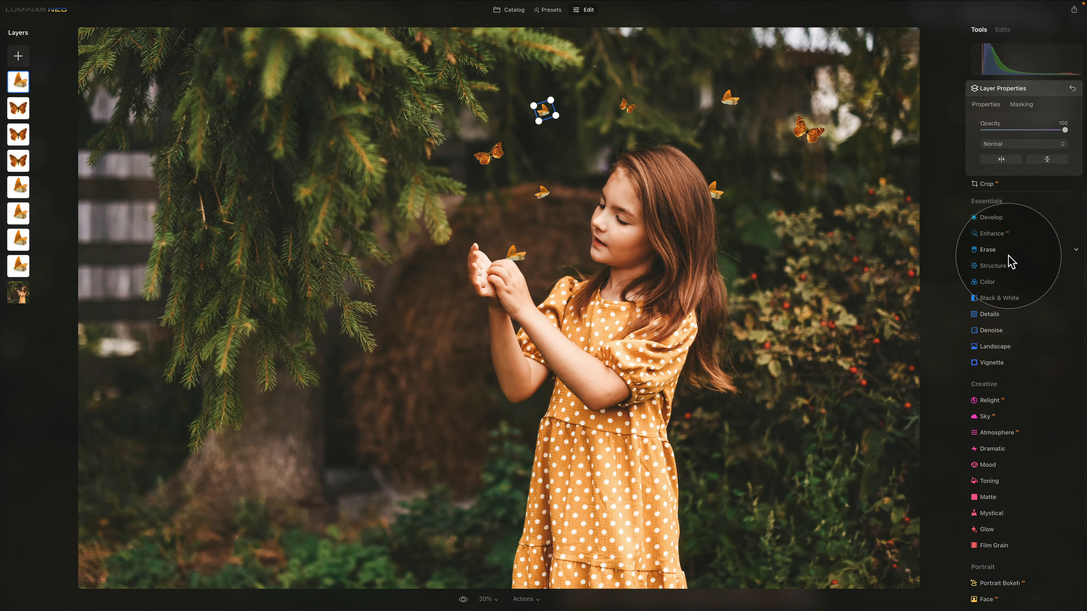
pyautogui.click(1036, 268)
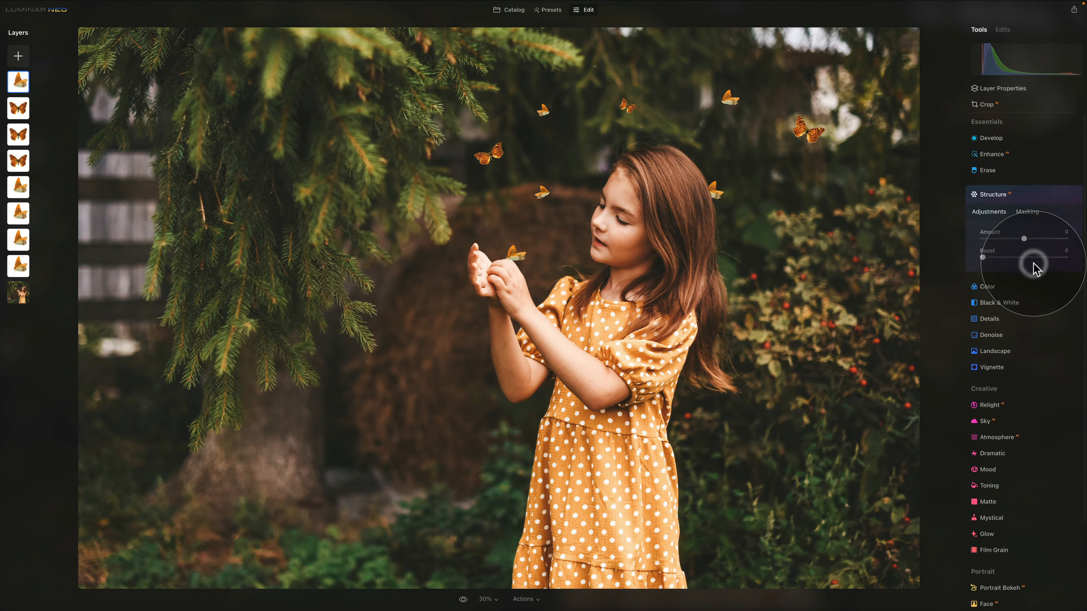
pyautogui.moveTo(1023, 239); pyautogui.dragTo(970, 240)
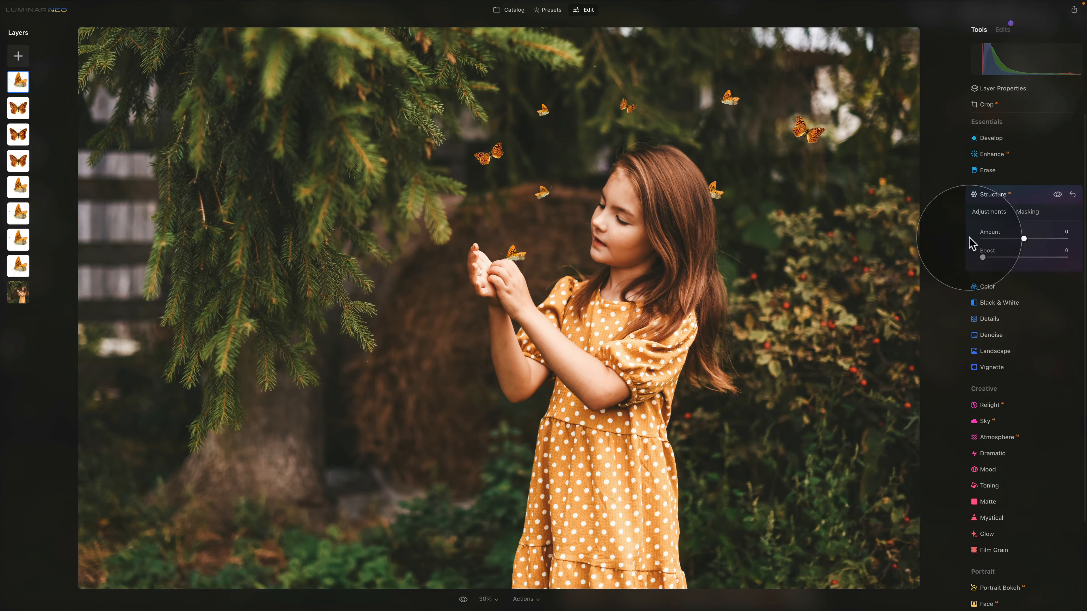
# Set the small, medium and large details to -100 on the butterfly near the upper spruce branch.
pyautogui.click(1017, 319)
pyautogui.moveTo(1024, 287); pyautogui.dragTo(934, 289)
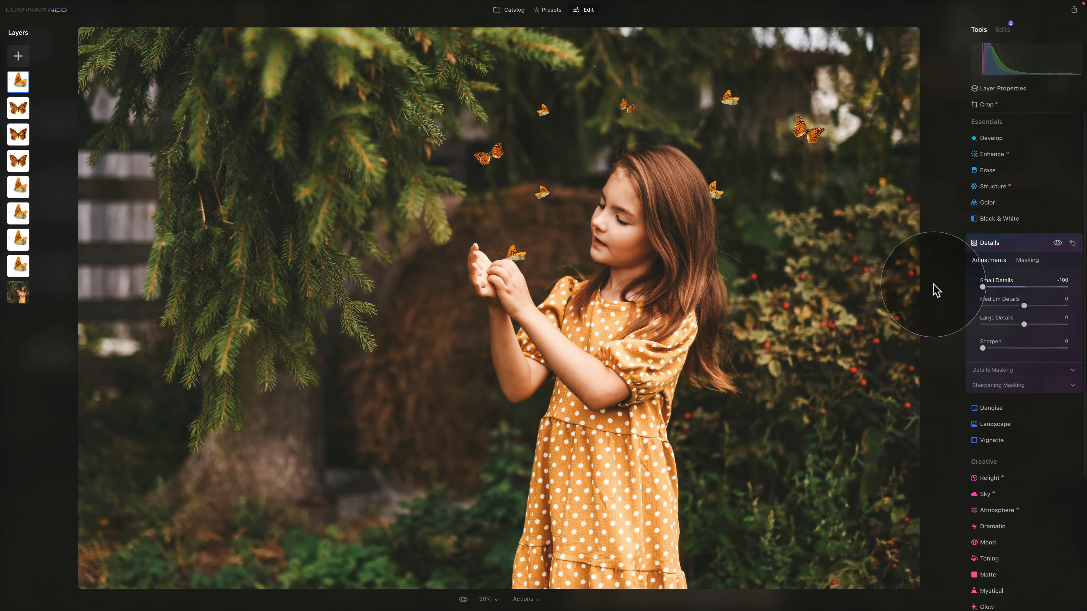
pyautogui.moveTo(1023, 307); pyautogui.dragTo(950, 311)
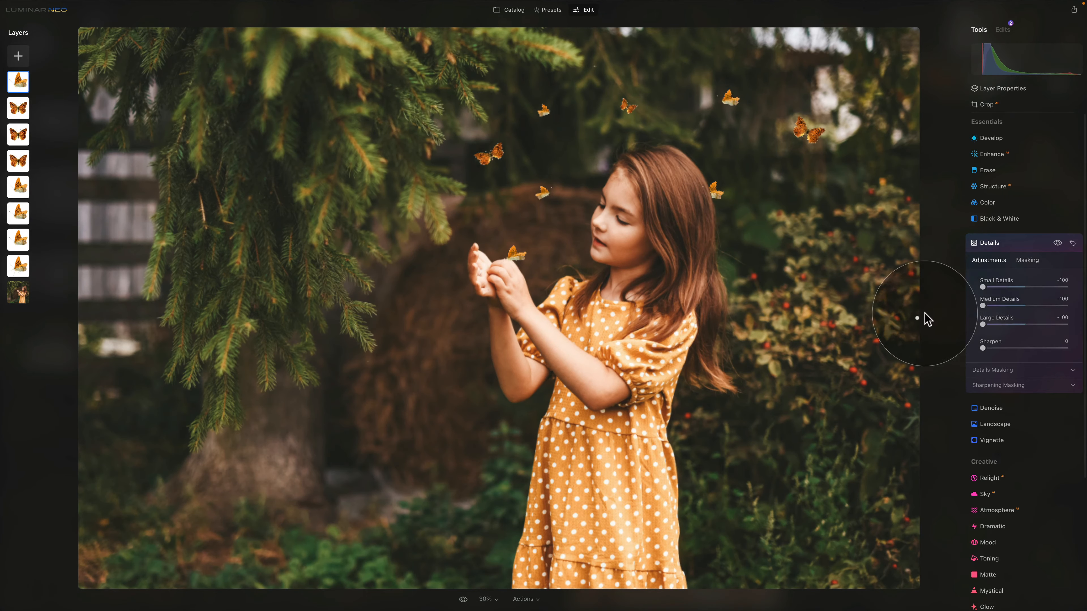
pyautogui.click(1005, 243)
# Give the same small butterfly an Orton Effect Soft glow with amount 100, softness 100 and brightness -95.
pyautogui.scroll(-2, 1015, 357)
pyautogui.click(1010, 435)
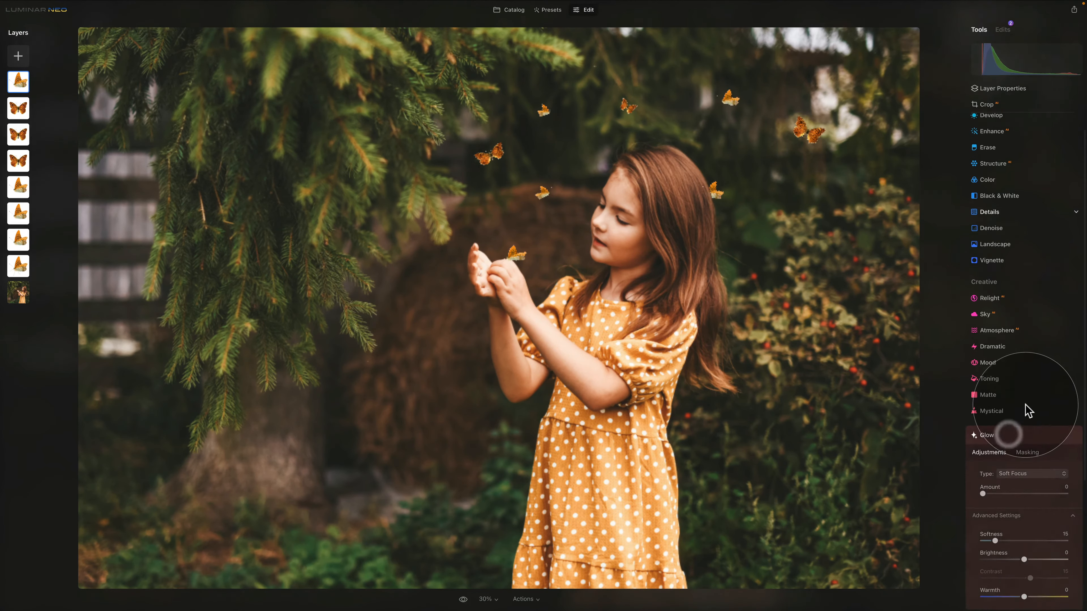
pyautogui.click(1020, 412)
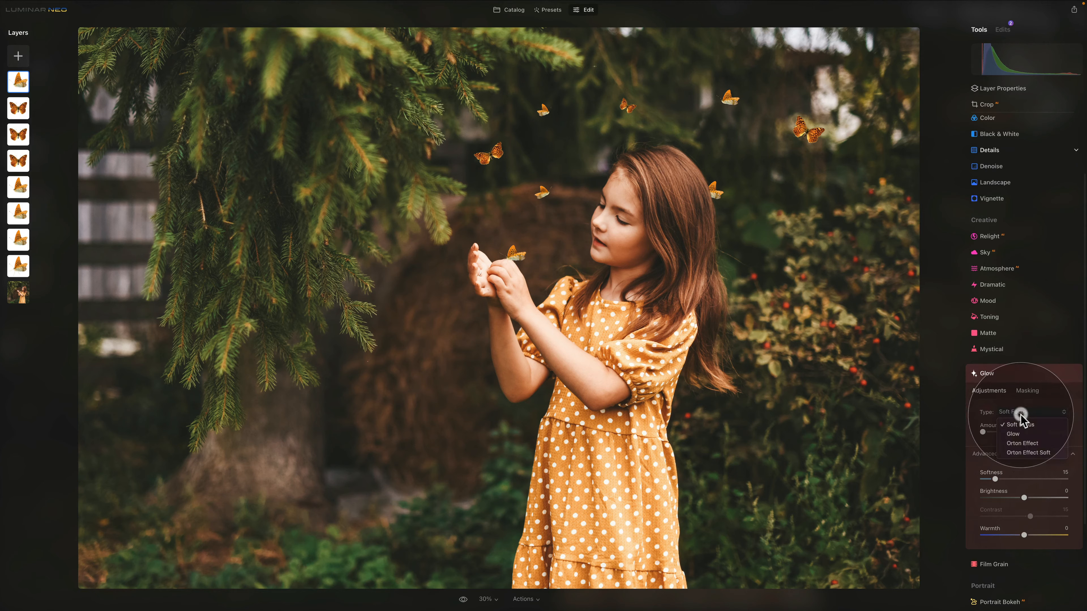
pyautogui.click(1030, 453)
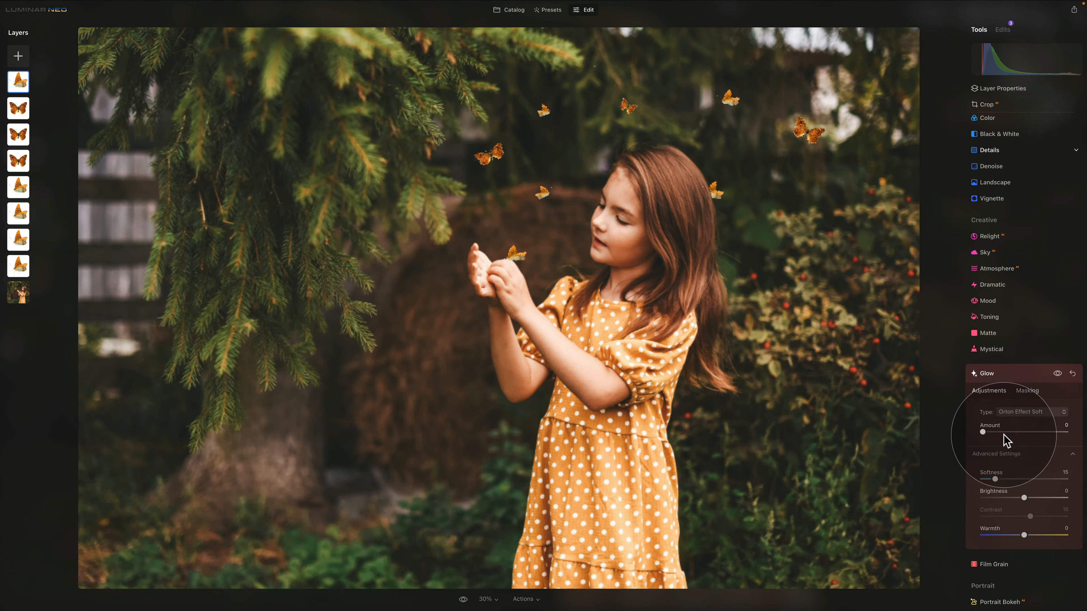
pyautogui.moveTo(985, 432); pyautogui.dragTo(1066, 432)
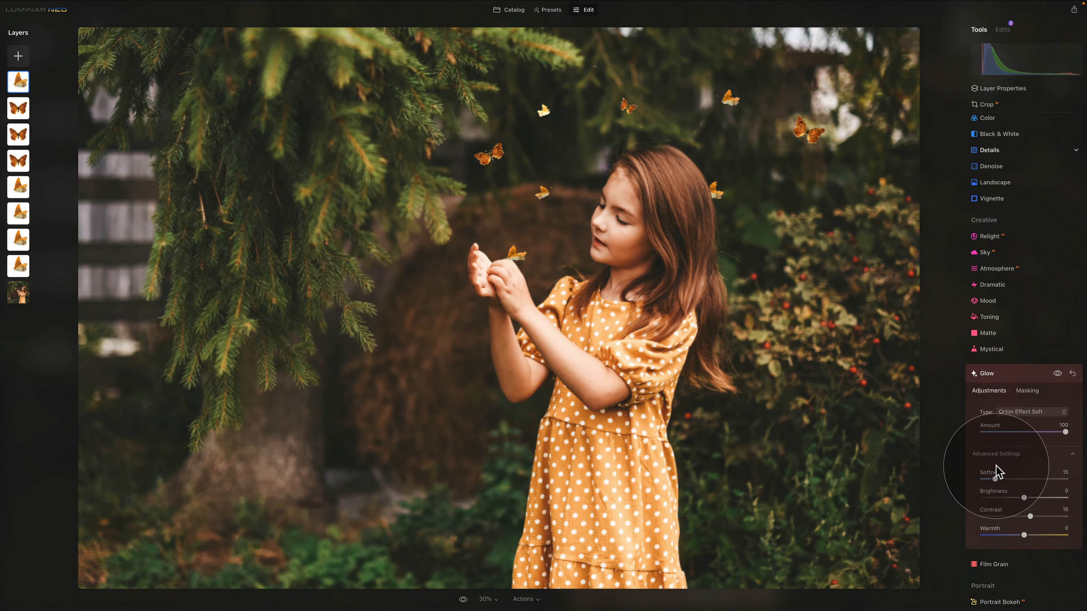
pyautogui.moveTo(995, 479); pyautogui.dragTo(980, 499)
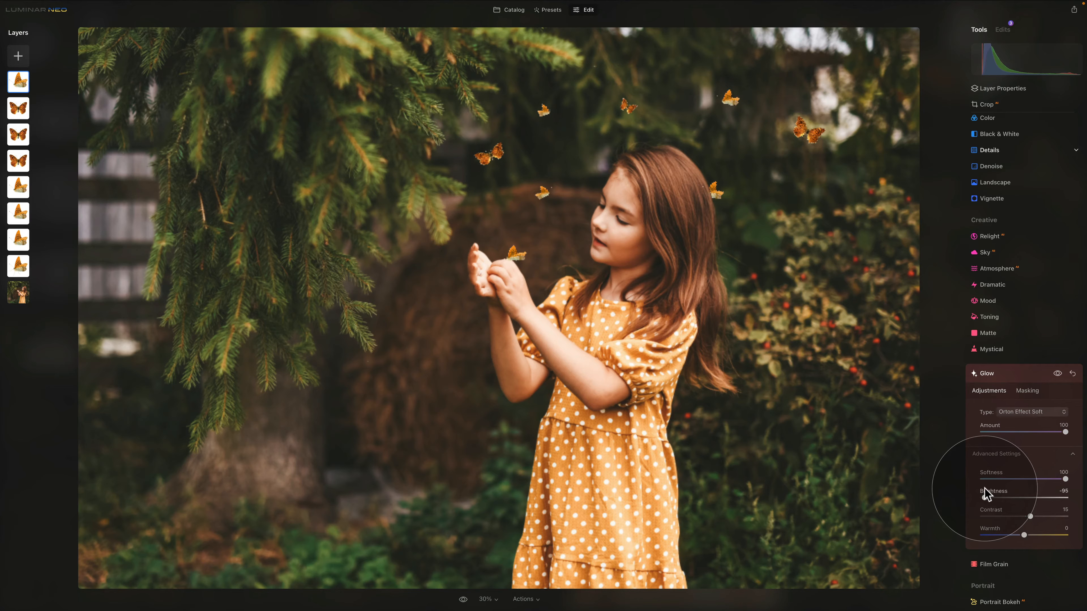
pyautogui.click(1016, 374)
# Select the open-winged butterfly above the girl's head and set its Structure amount to -100.
pyautogui.scroll(3, 1002, 326)
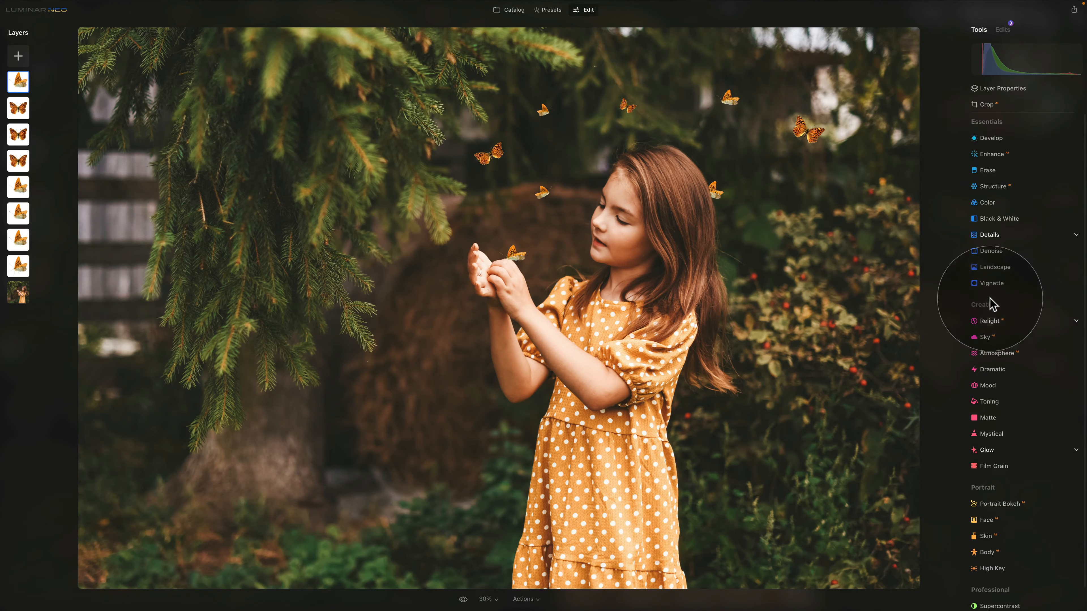
pyautogui.click(1002, 89)
pyautogui.click(625, 107)
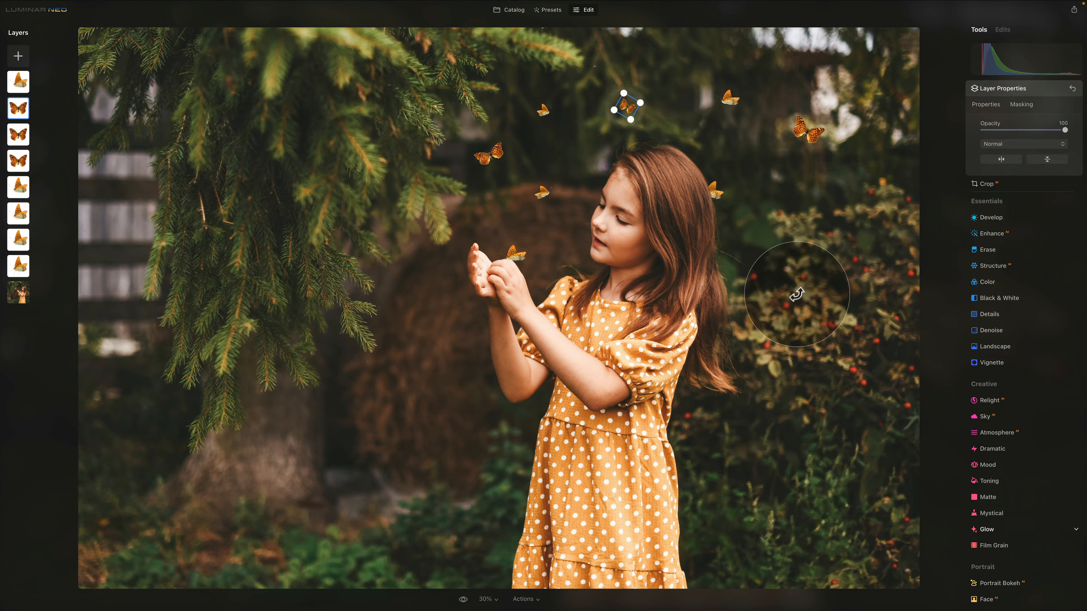
pyautogui.click(1001, 267)
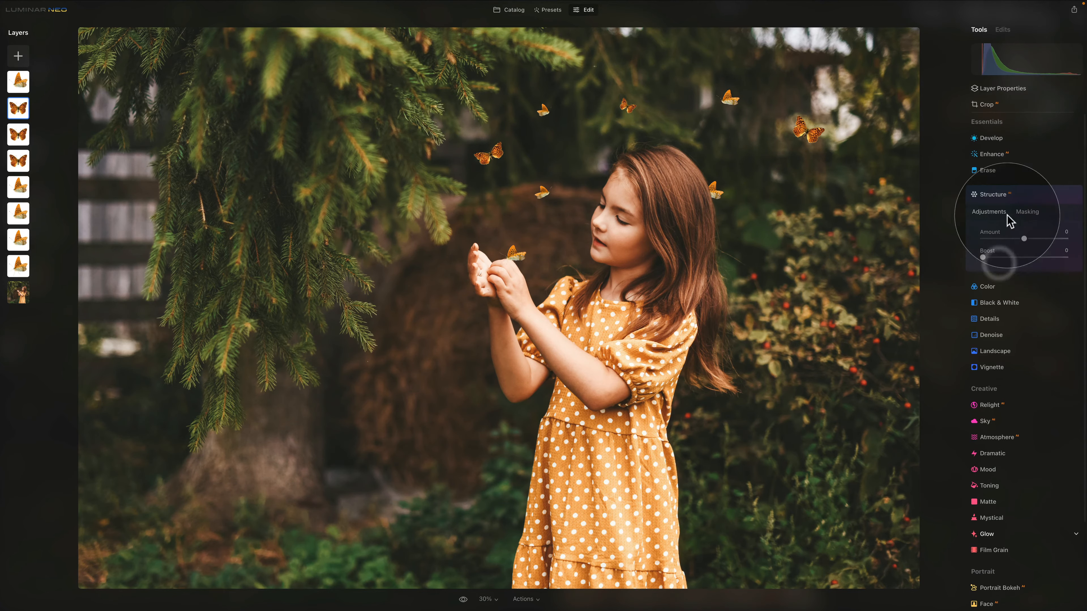
pyautogui.moveTo(1019, 239); pyautogui.dragTo(918, 236)
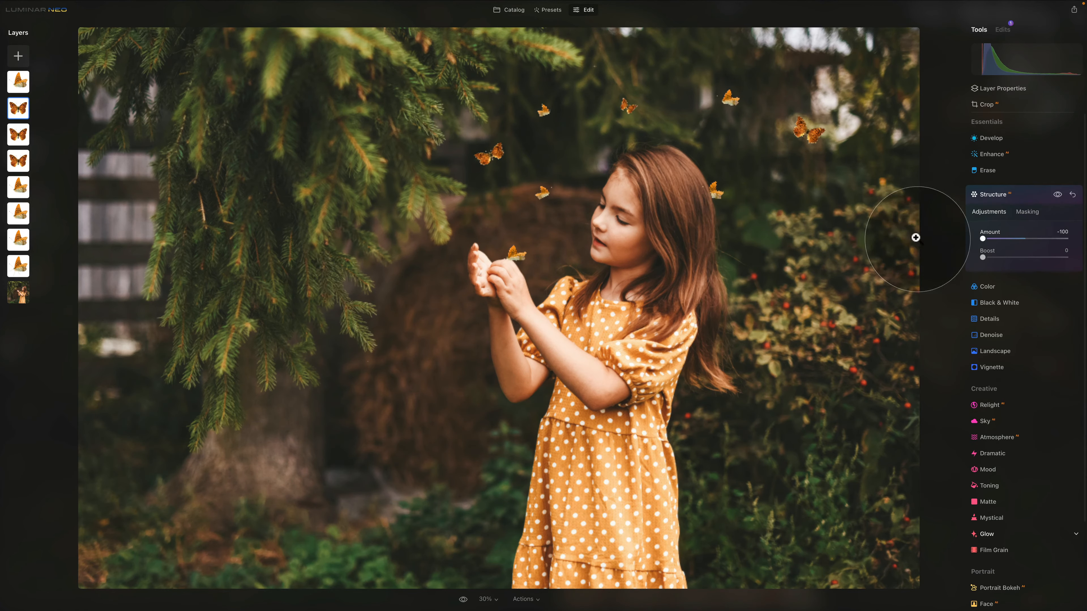
# Lower the small, medium and large details to the minimum on the butterfly above the girl's head.
pyautogui.click(990, 318)
pyautogui.moveTo(1024, 287); pyautogui.dragTo(940, 326)
pyautogui.click(1011, 247)
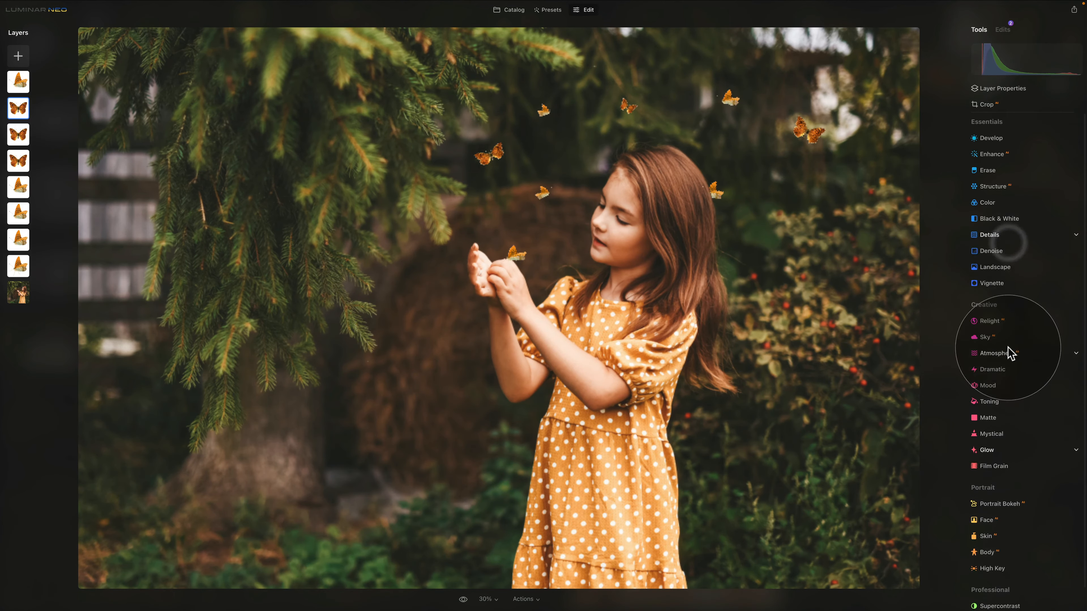
# Add an Orton Effect Soft glow to the butterfly above the girl's head with amount 100, softness 100 and brightness -94.
pyautogui.scroll(-1, 1006, 399)
pyautogui.click(1002, 432)
pyautogui.scroll(-4, 1015, 452)
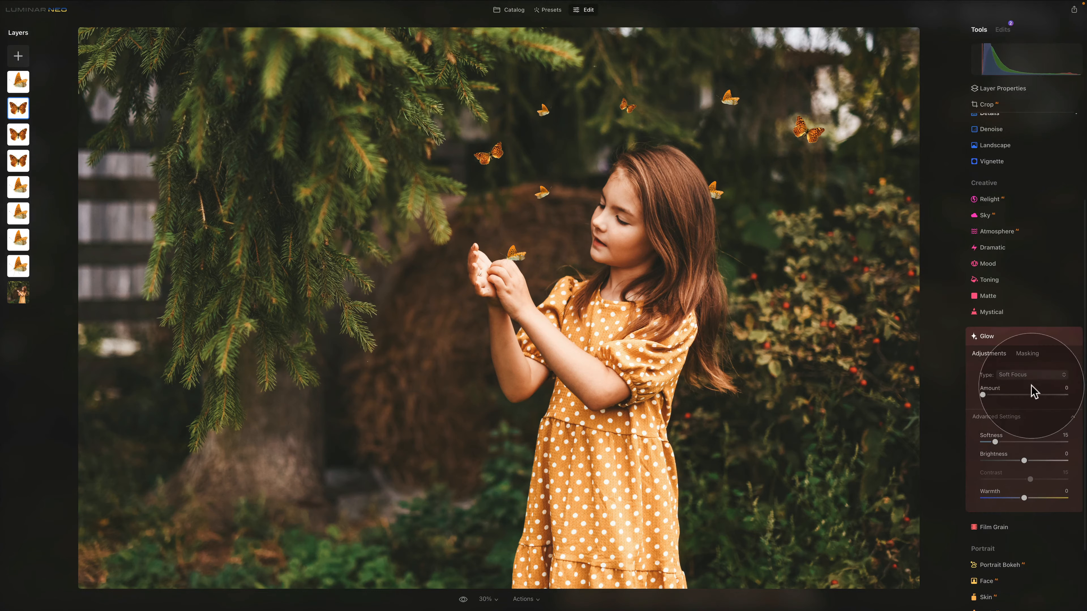
pyautogui.click(1031, 375)
pyautogui.click(1039, 414)
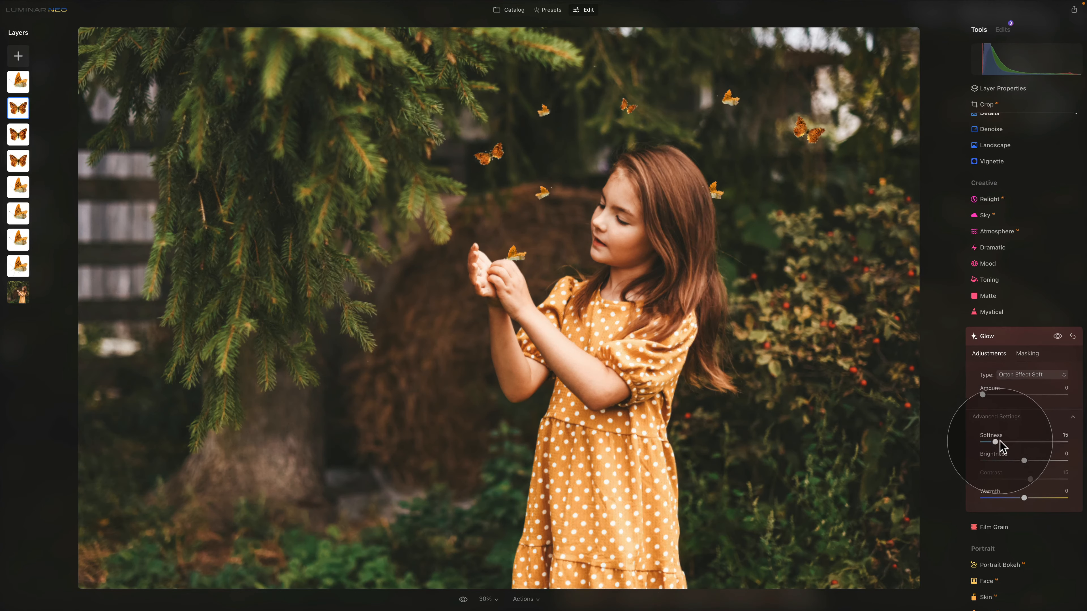
pyautogui.moveTo(995, 442); pyautogui.dragTo(1083, 443)
pyautogui.moveTo(983, 395); pyautogui.dragTo(1081, 395)
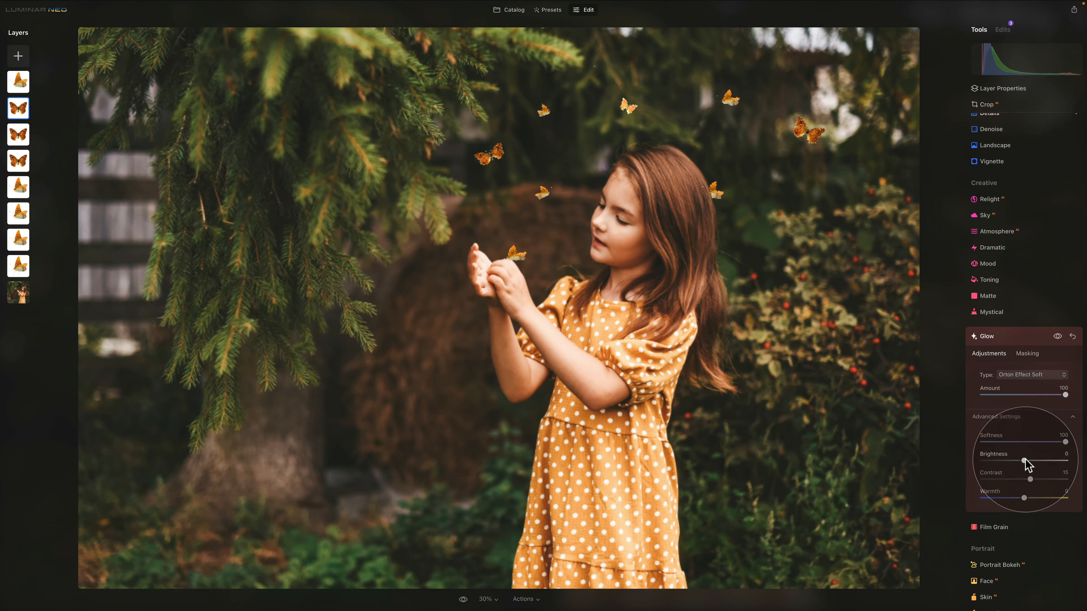
pyautogui.moveTo(1025, 460); pyautogui.dragTo(982, 461)
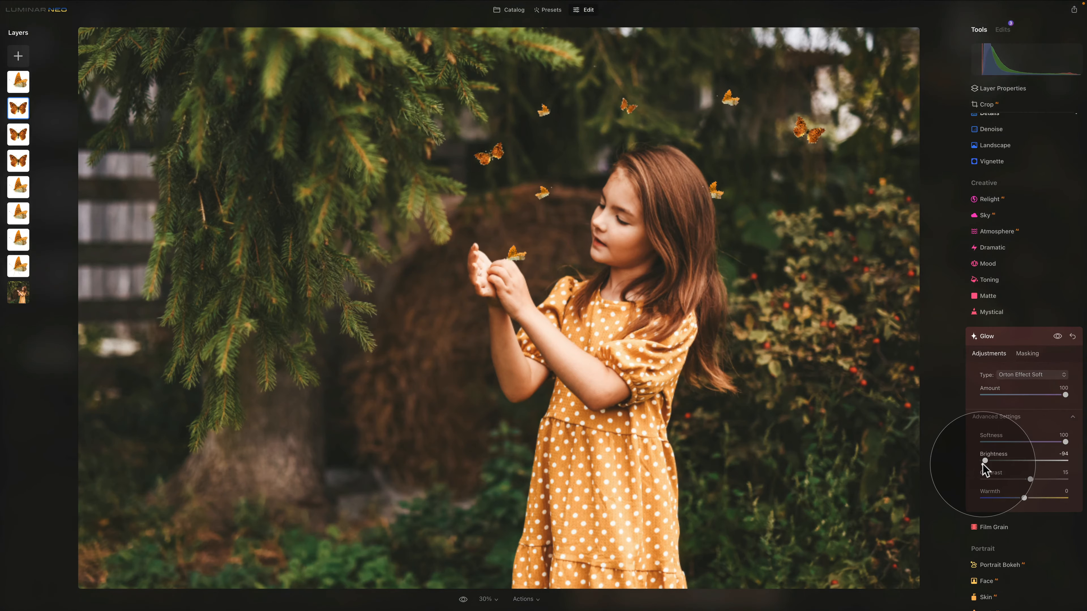
pyautogui.click(1017, 342)
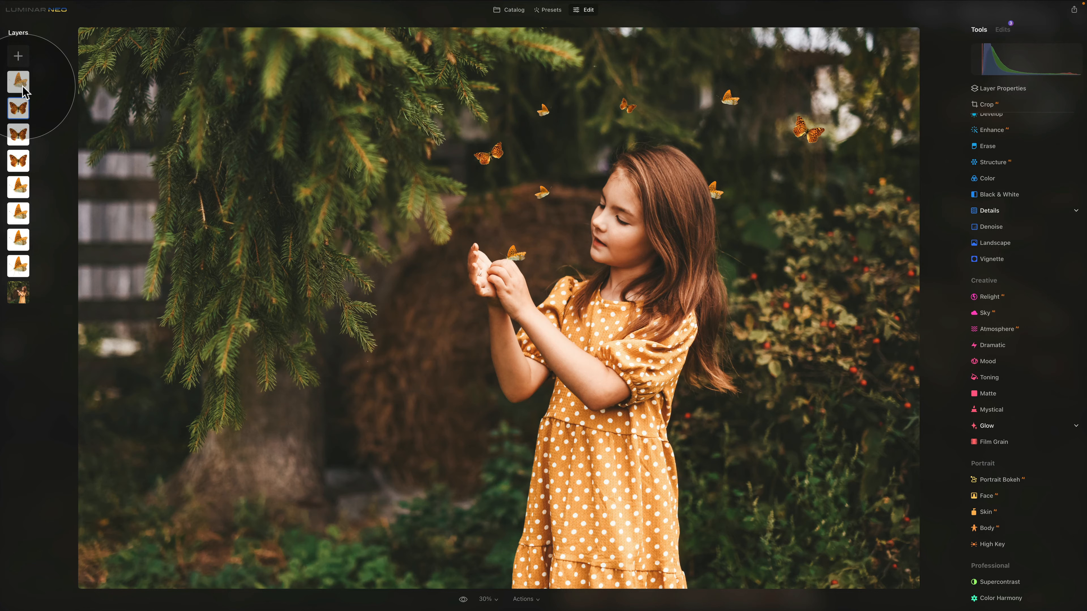
# Add the plain gray image from My Images as a new top layer and set its opacity to 100.
pyautogui.click(24, 55)
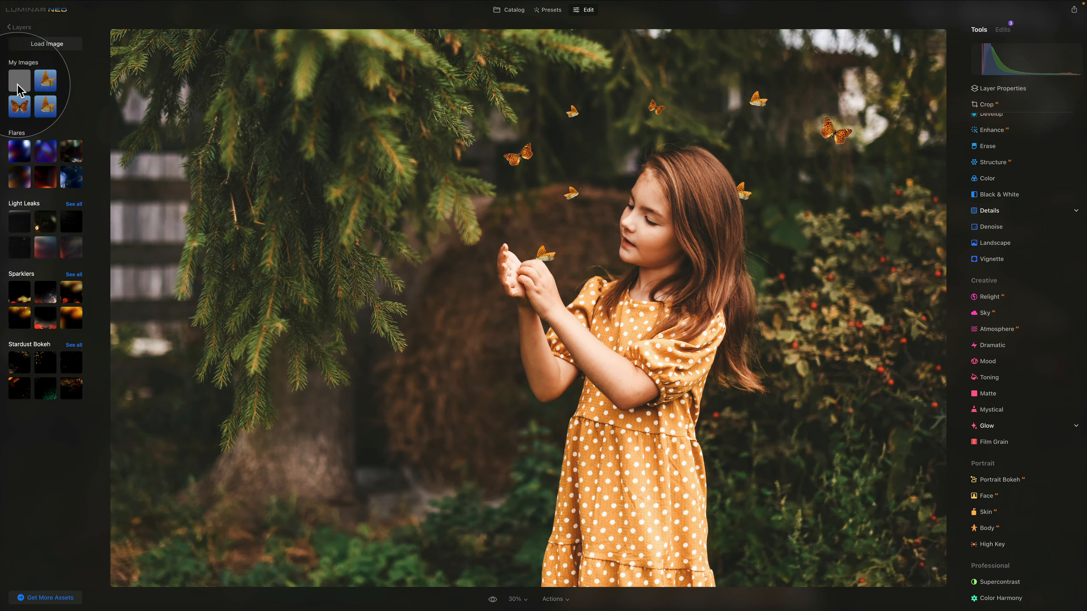
pyautogui.click(18, 82)
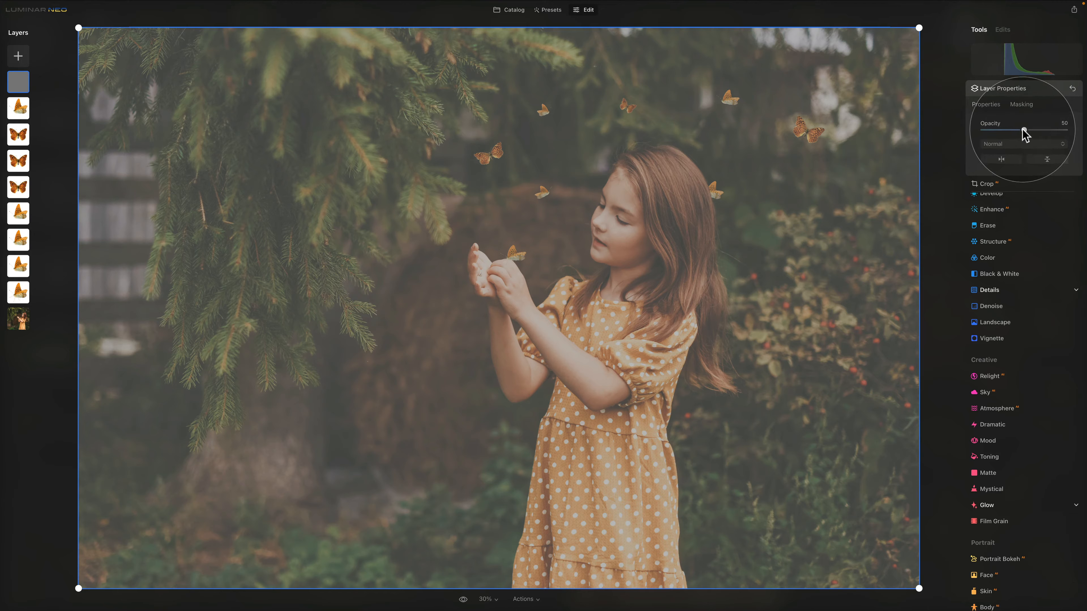
pyautogui.moveTo(993, 195); pyautogui.dragTo(1055, 195)
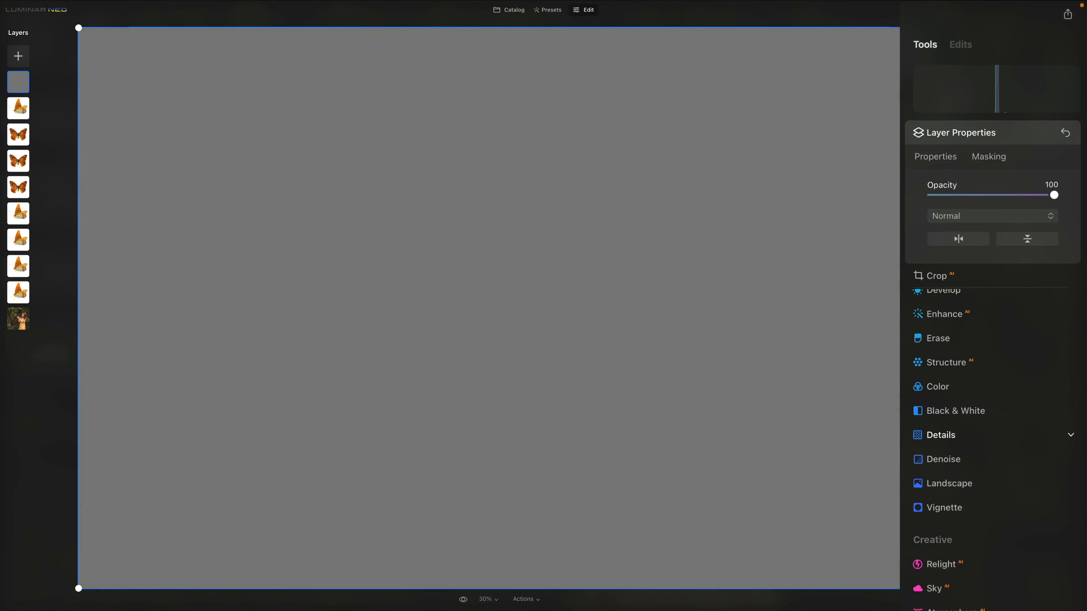
# Set the gray layer's blend mode to Overlay and raise its Landscape Golden Hour to 63.
pyautogui.click(1020, 217)
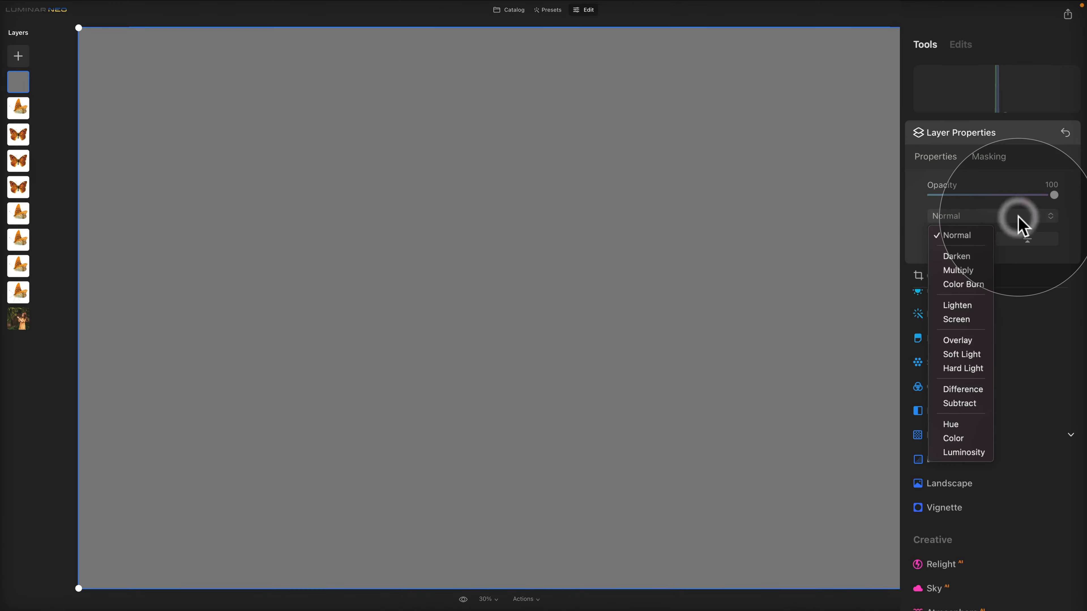
pyautogui.click(956, 343)
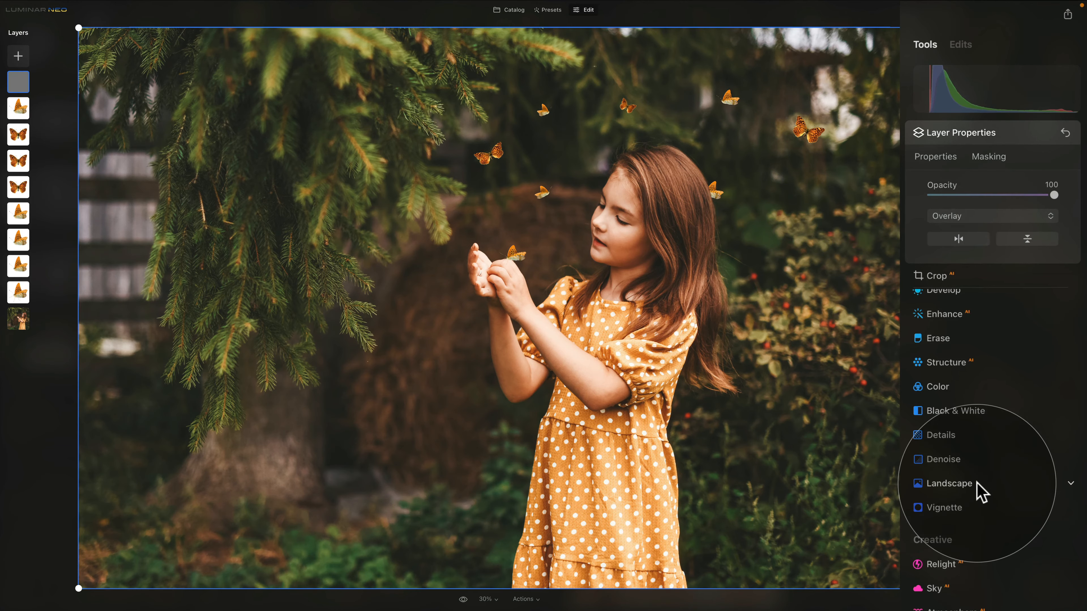
pyautogui.click(979, 490)
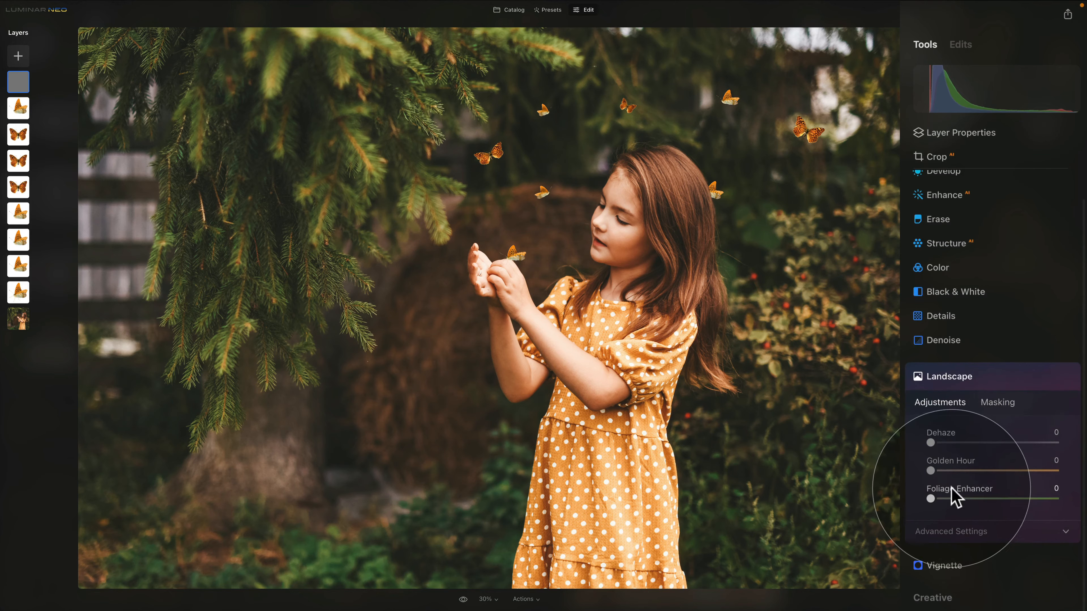
pyautogui.moveTo(965, 471); pyautogui.dragTo(1010, 469)
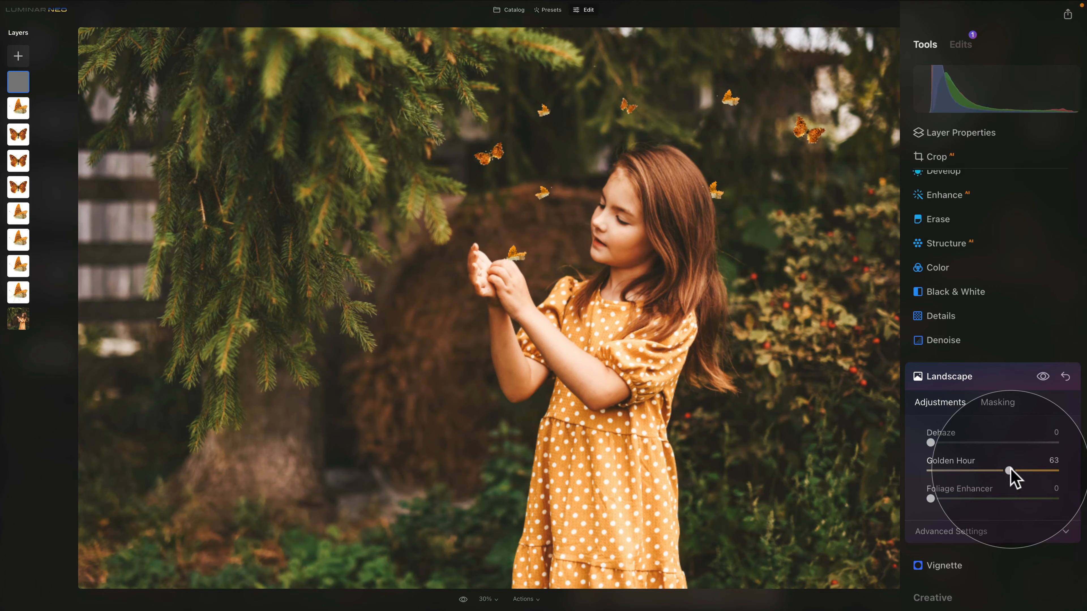
pyautogui.click(989, 376)
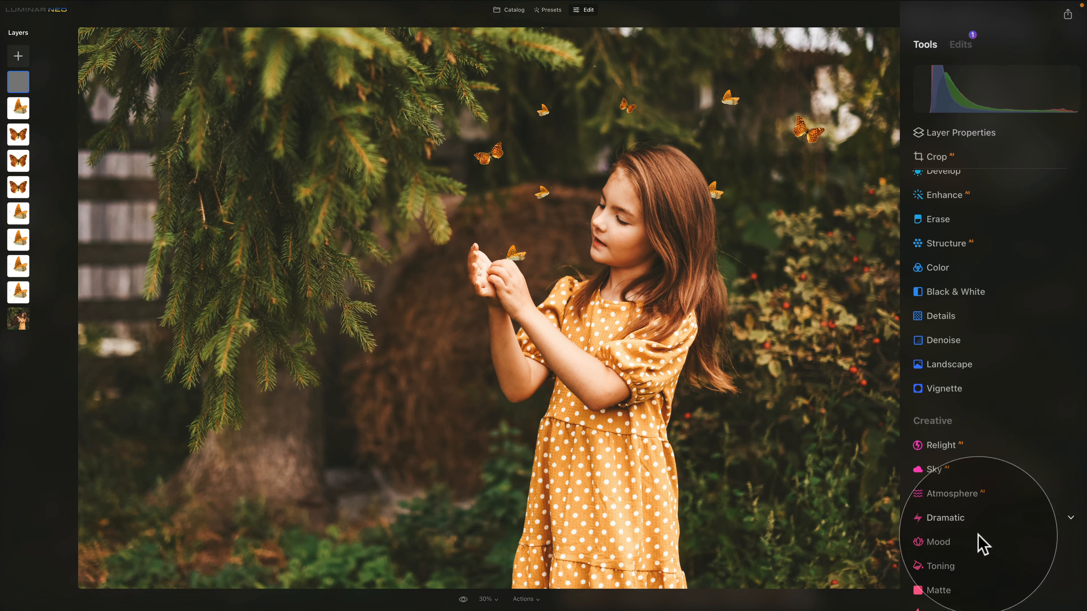
# Load the custom LUT file "CP - Elegant - 03 (Gift).cube" from the LUT folder into the gray layer's Mood adjustment.
pyautogui.click(979, 543)
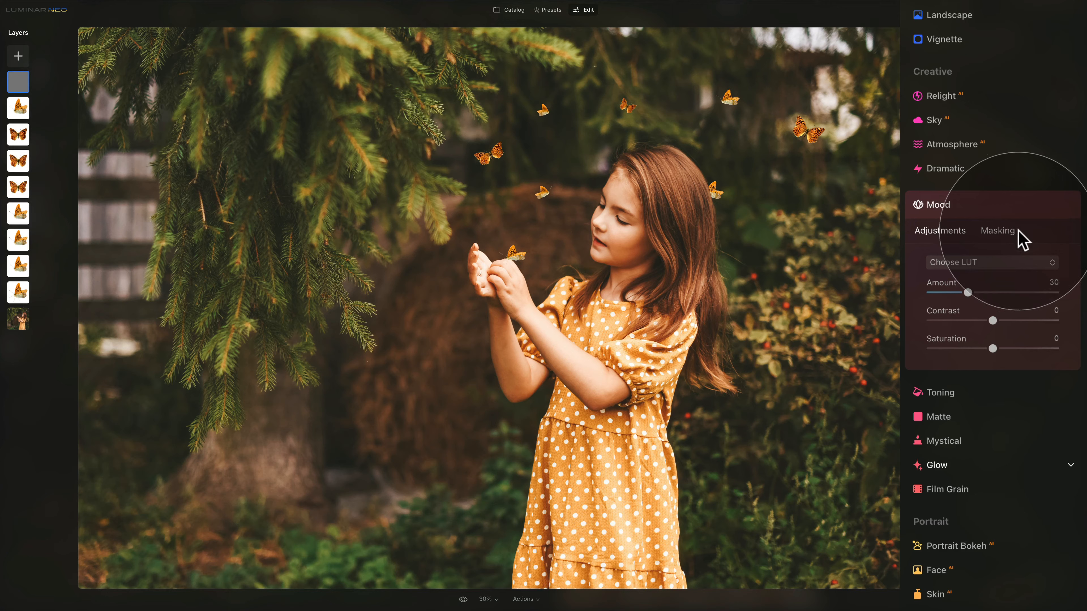
pyautogui.click(1021, 264)
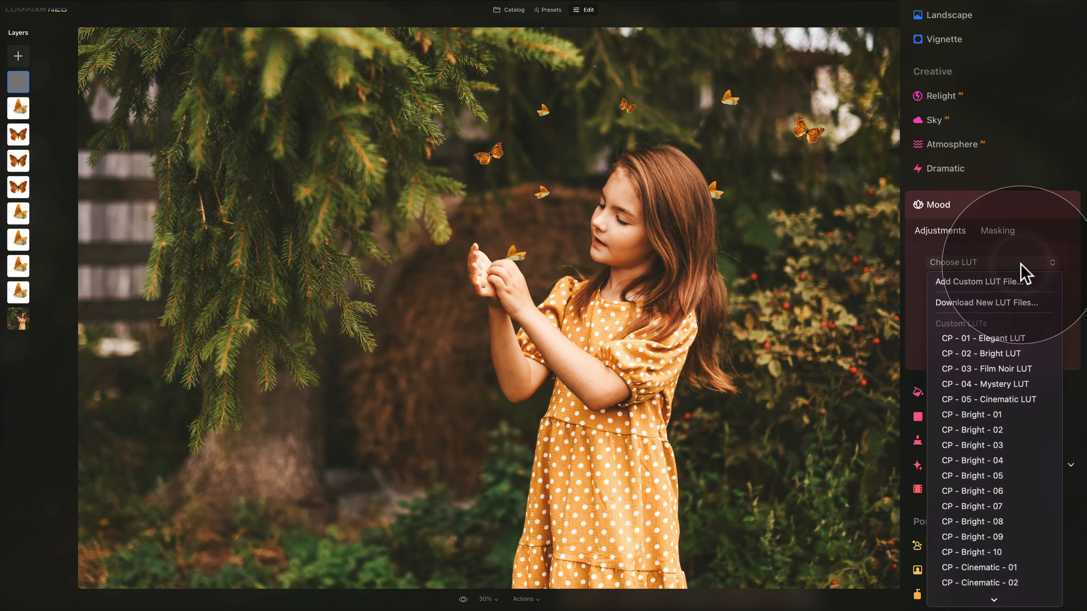
pyautogui.click(1020, 283)
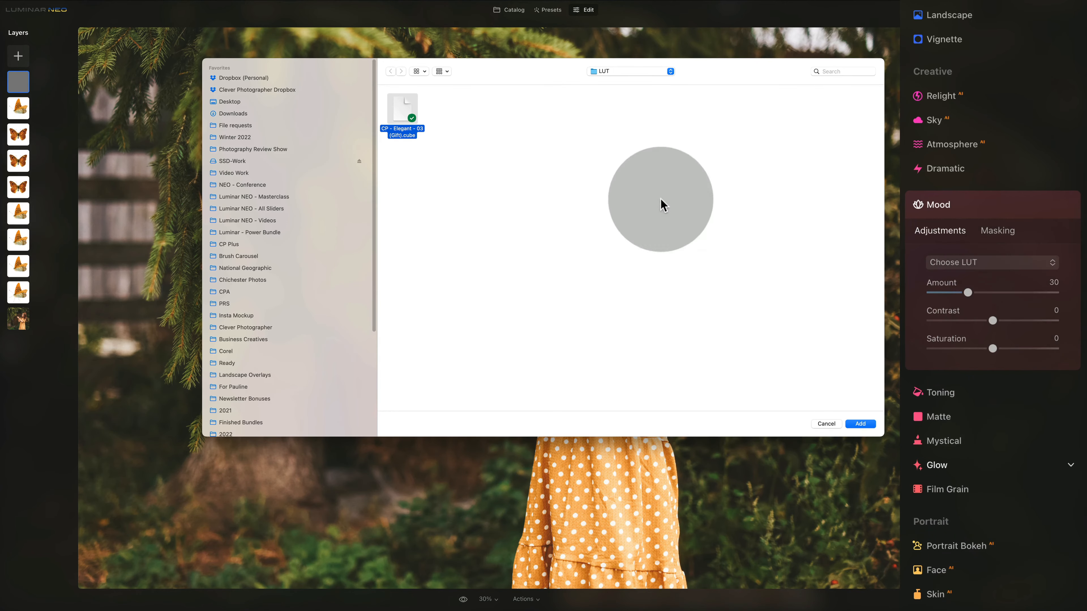
pyautogui.click(605, 107)
pyautogui.click(613, 72)
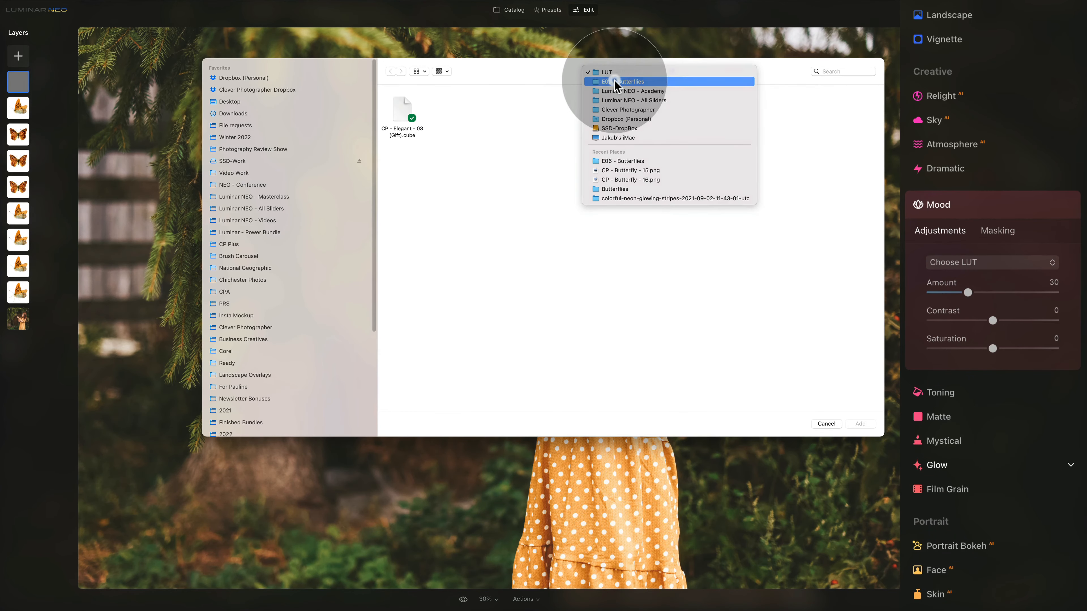
pyautogui.click(614, 81)
pyautogui.doubleClick(394, 107)
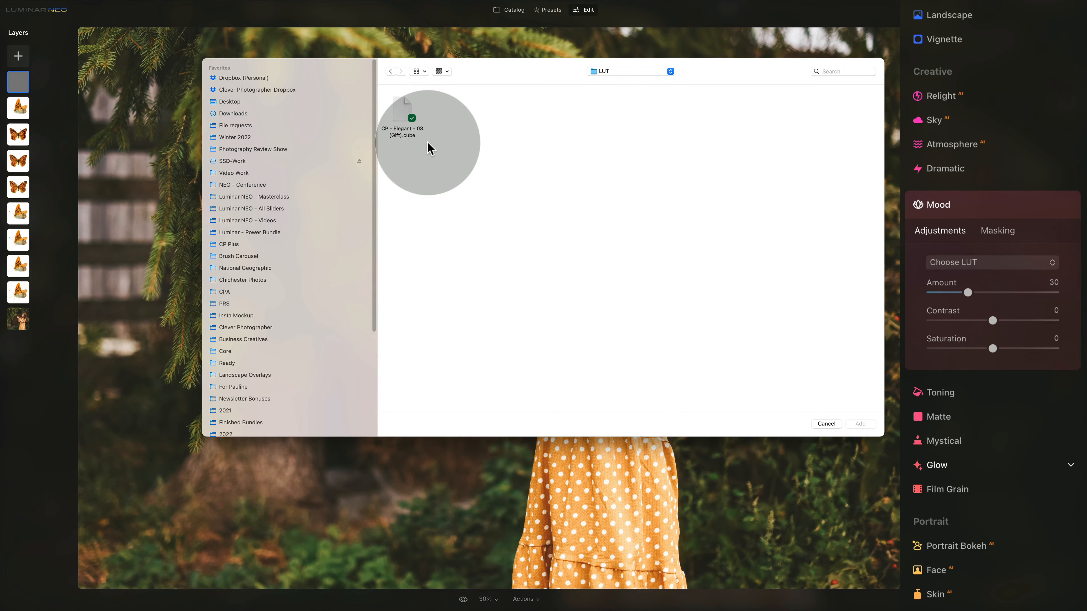
pyautogui.click(408, 112)
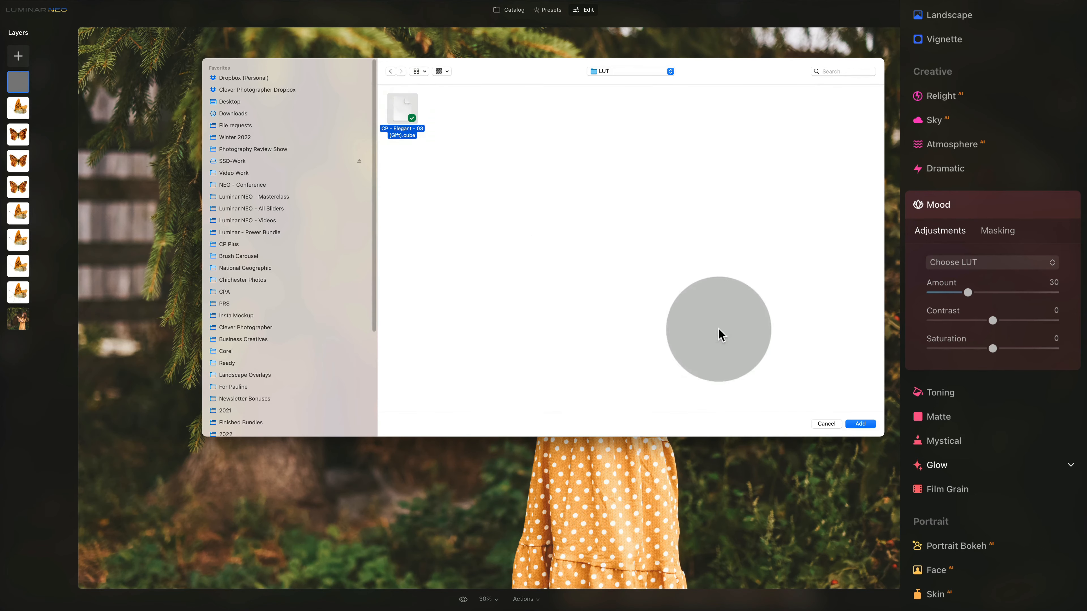
pyautogui.click(846, 423)
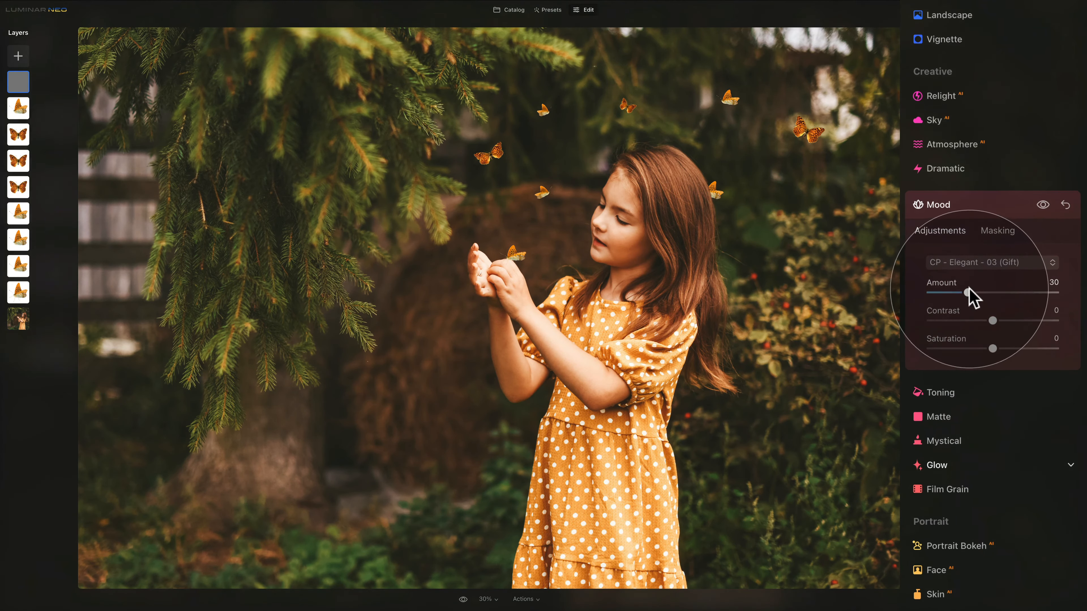
# Set the Mood LUT amount to 60 on the gray layer and compare the image with and without it.
pyautogui.moveTo(968, 292); pyautogui.dragTo(1006, 294)
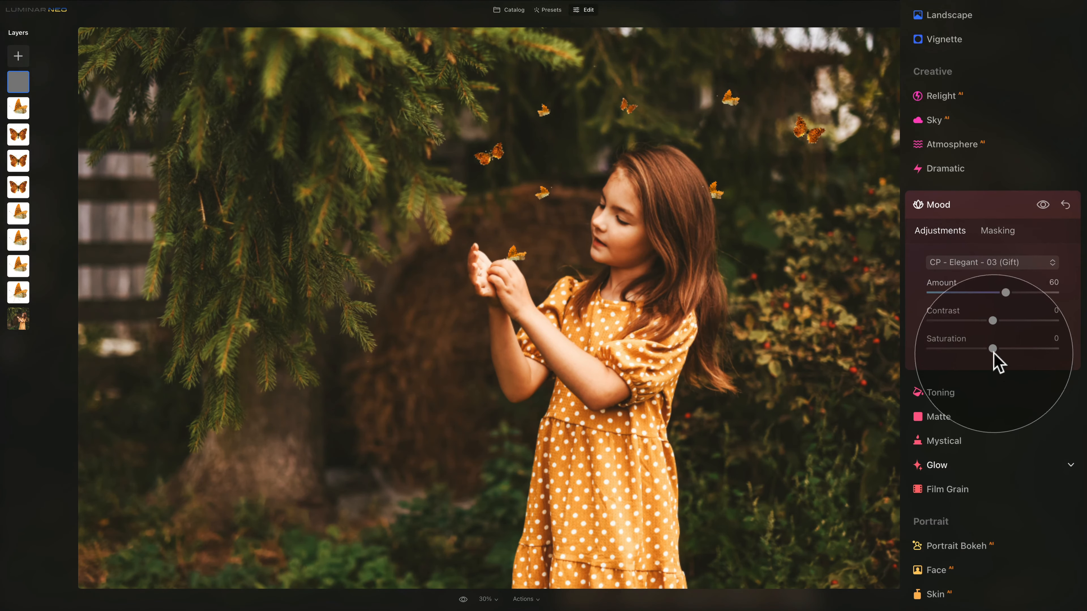
pyautogui.click(1043, 205)
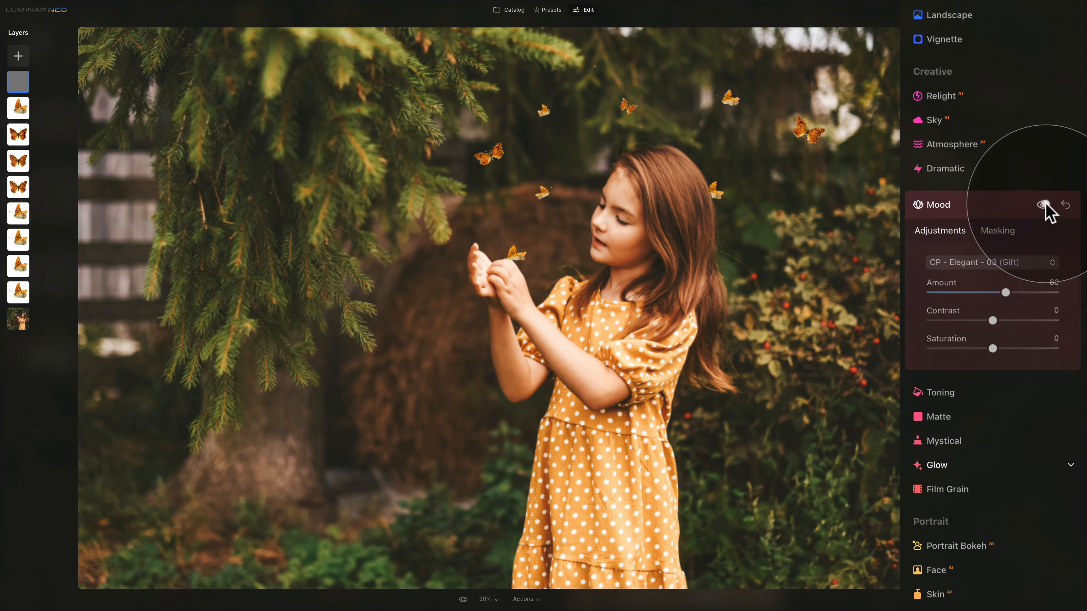
pyautogui.click(1043, 205)
pyautogui.click(964, 206)
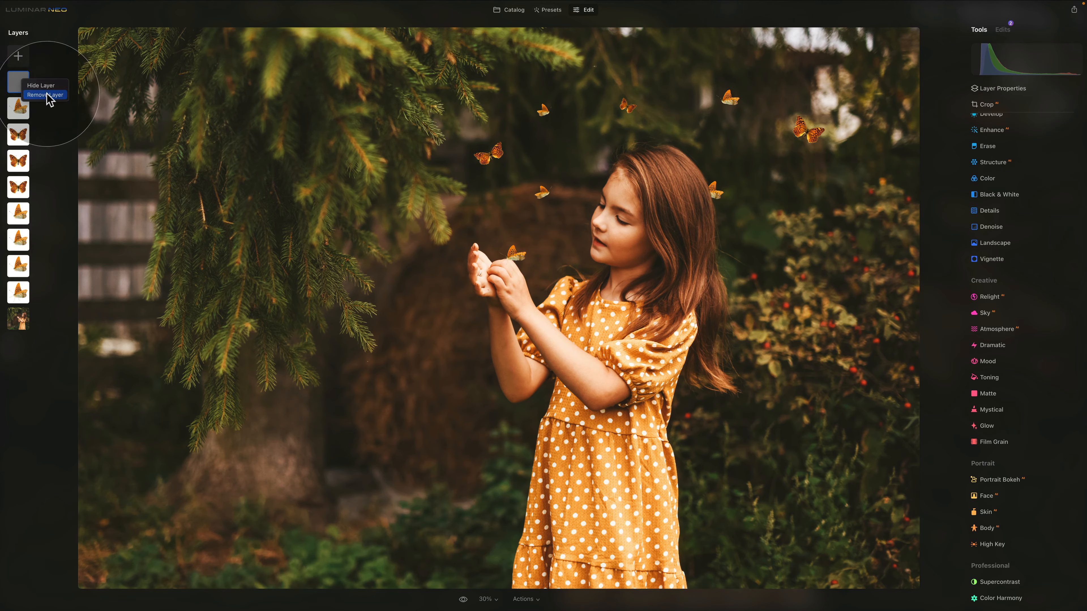
# Remove the gray layer from the top of the layer stack.
pyautogui.click(47, 95)
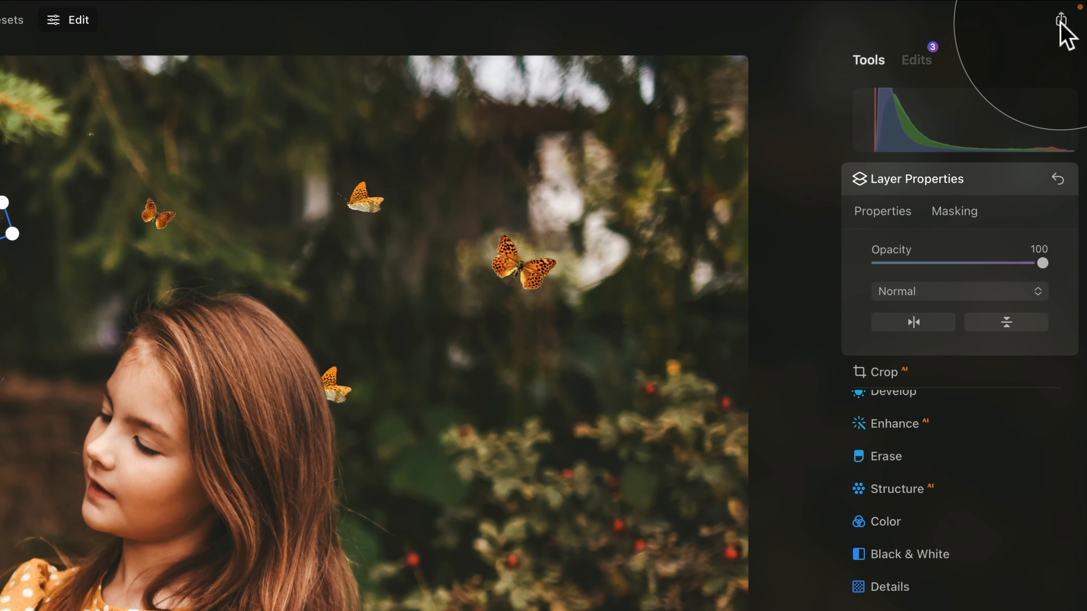
# Start exporting the image to disk as "01 - Girl Edit (After Edit)" with Sharpen at None and Resize at Original.
pyautogui.click(1061, 22)
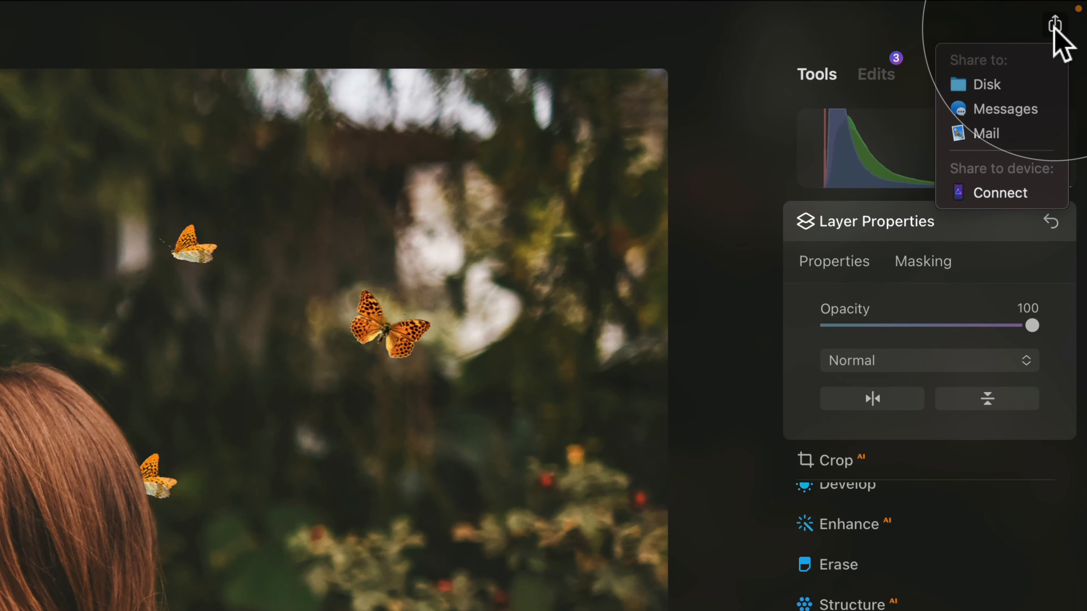
pyautogui.click(1002, 86)
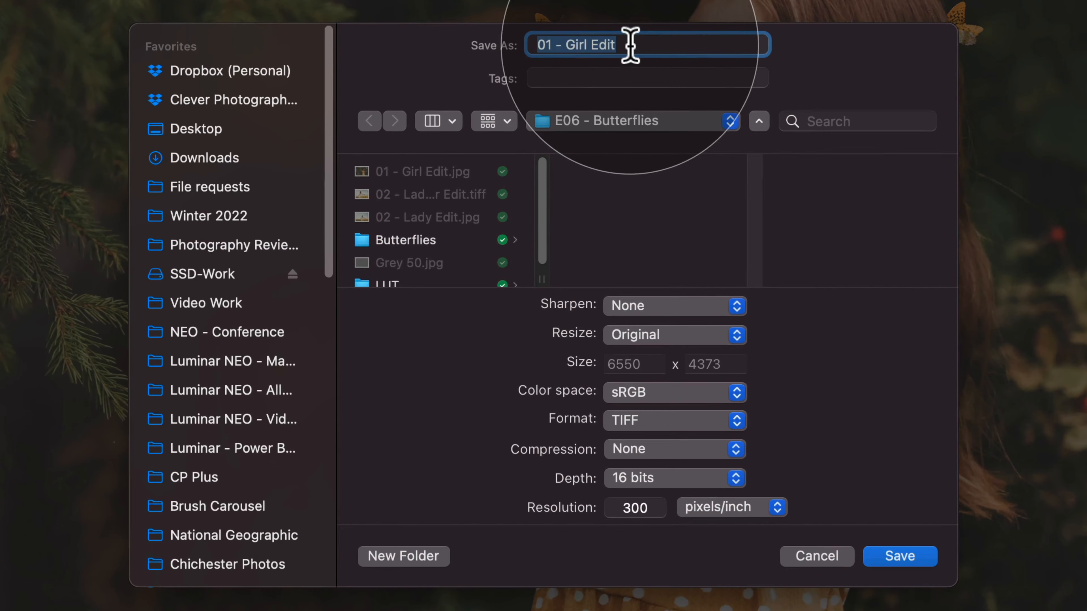
pyautogui.click(582, 197)
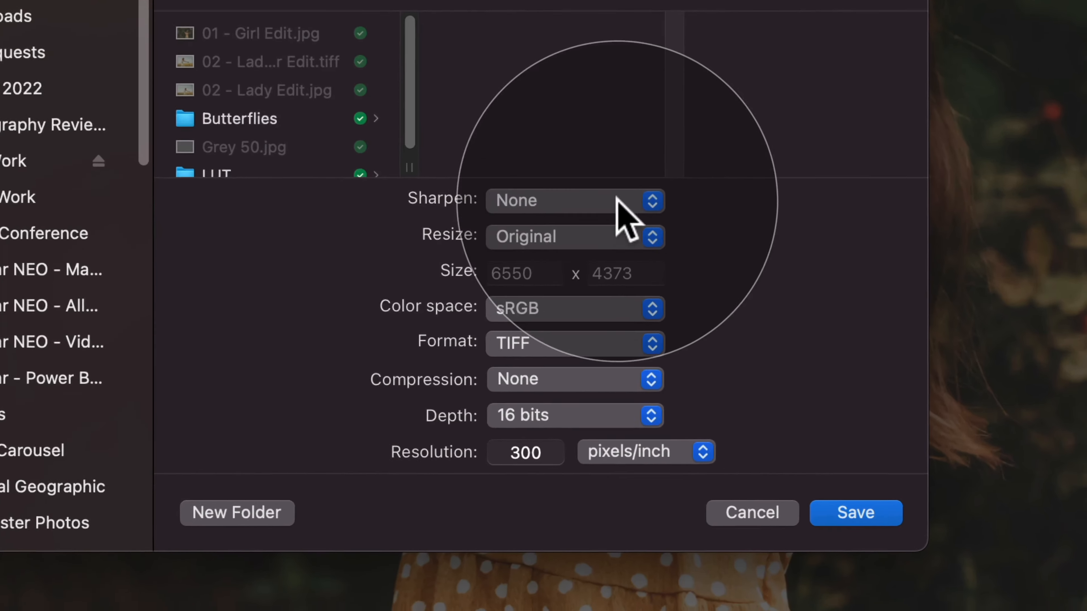
pyautogui.click(709, 304)
pyautogui.click(707, 303)
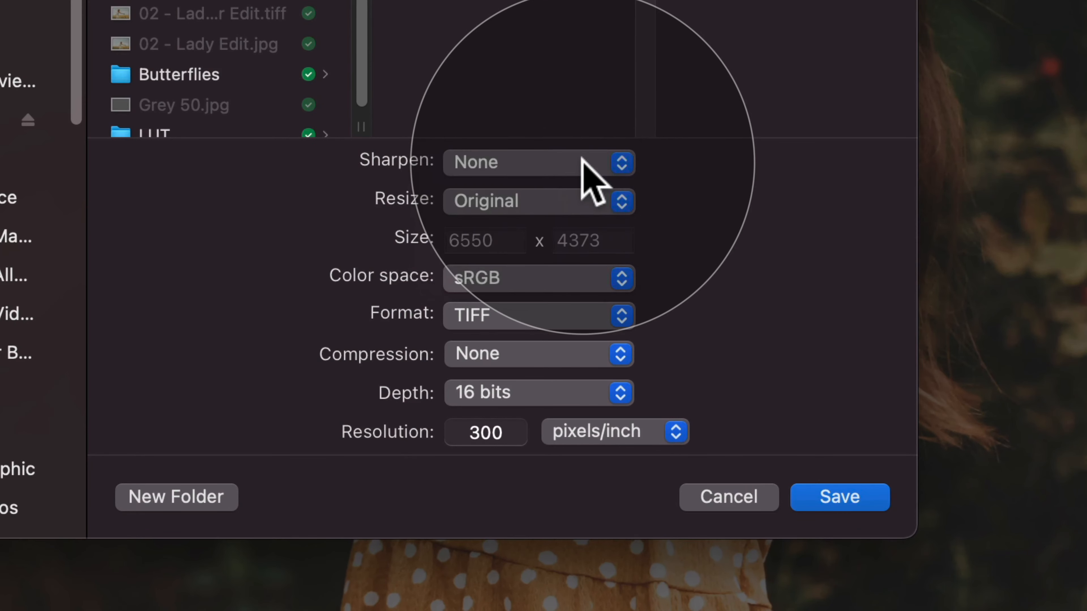
pyautogui.click(600, 195)
pyautogui.click(600, 197)
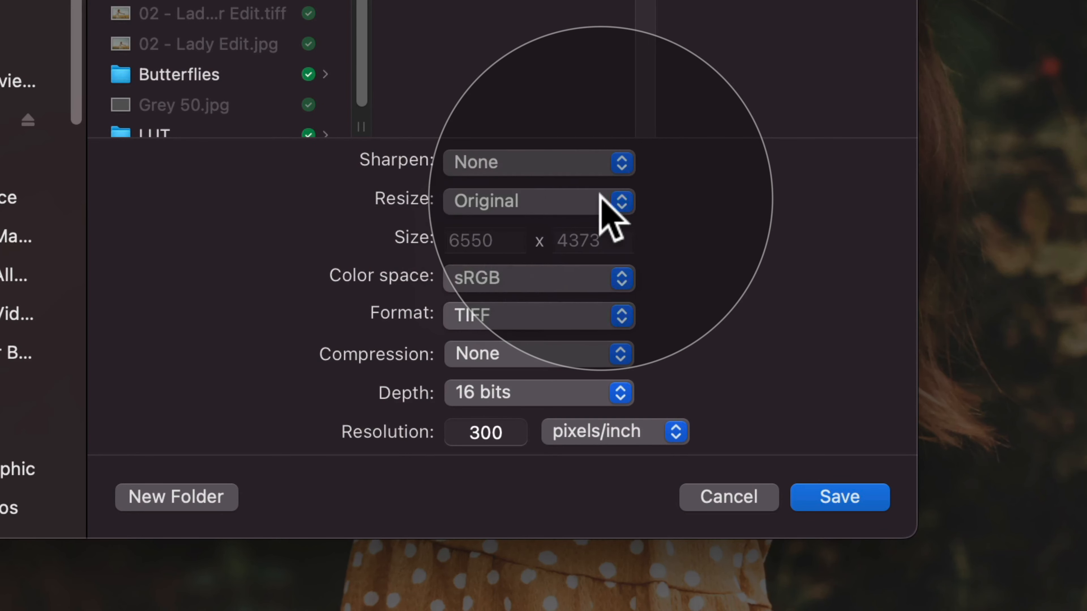
# Save the export as an uncompressed 16-bit TIFF in sRGB at 300 pixels/inch.
pyautogui.click(593, 278)
pyautogui.click(595, 278)
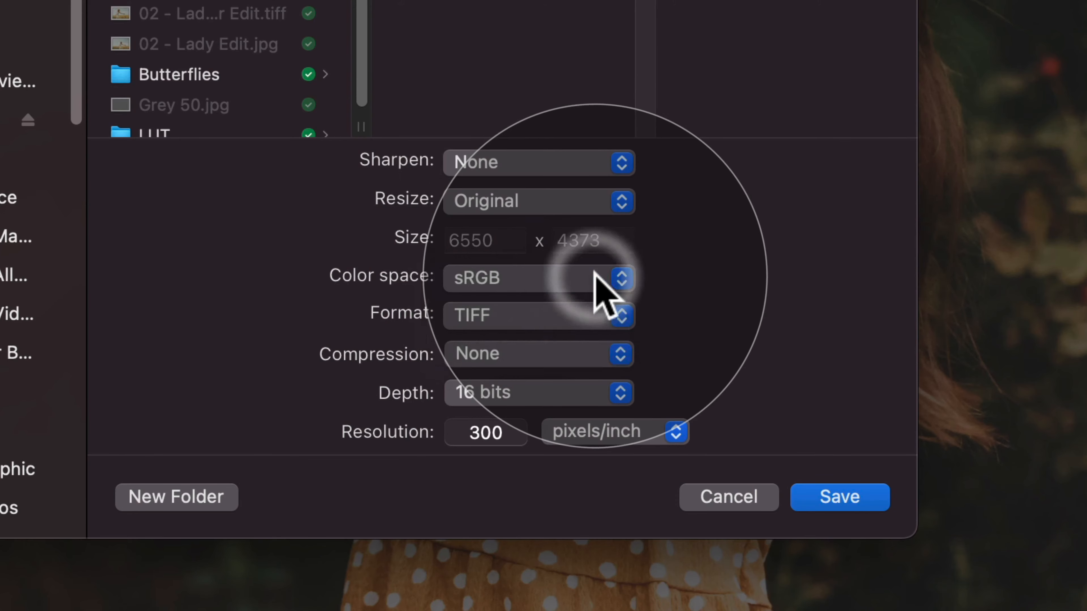
pyautogui.click(580, 317)
pyautogui.click(580, 317)
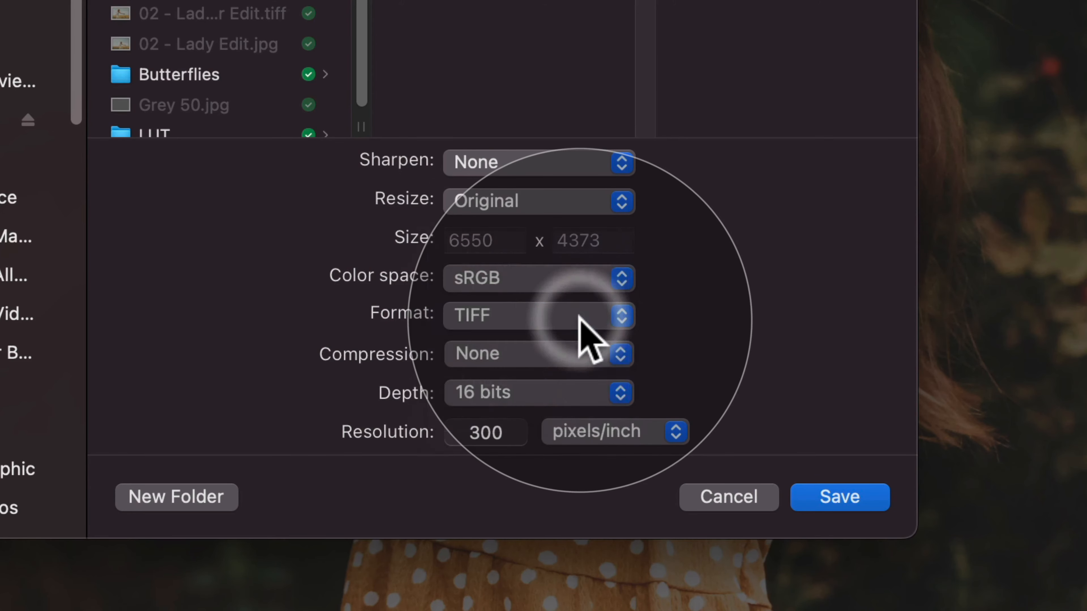
pyautogui.click(580, 350)
pyautogui.click(580, 358)
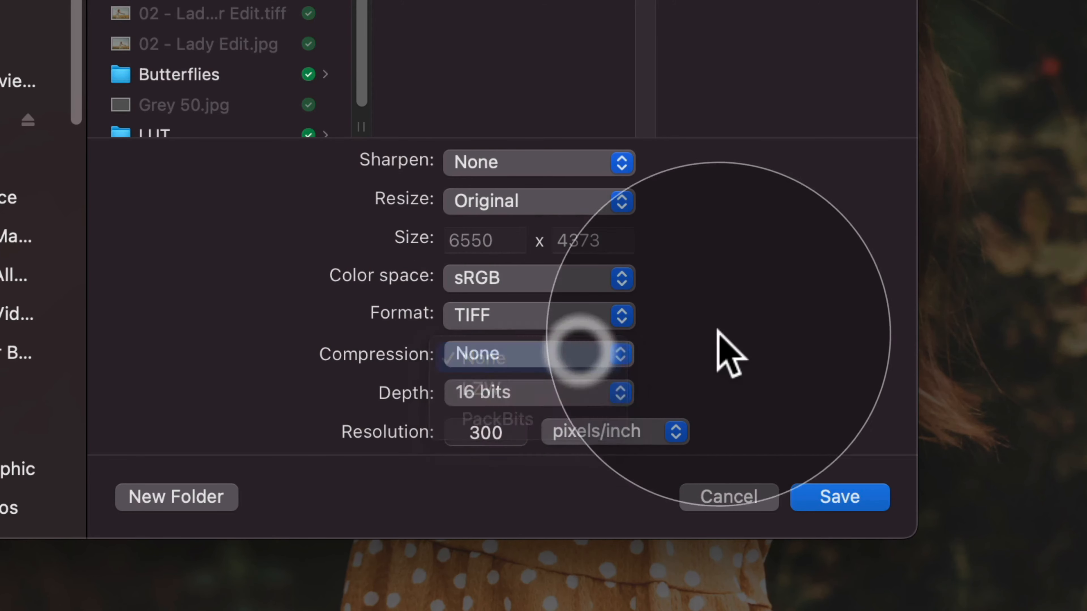
pyautogui.click(528, 398)
pyautogui.click(528, 398)
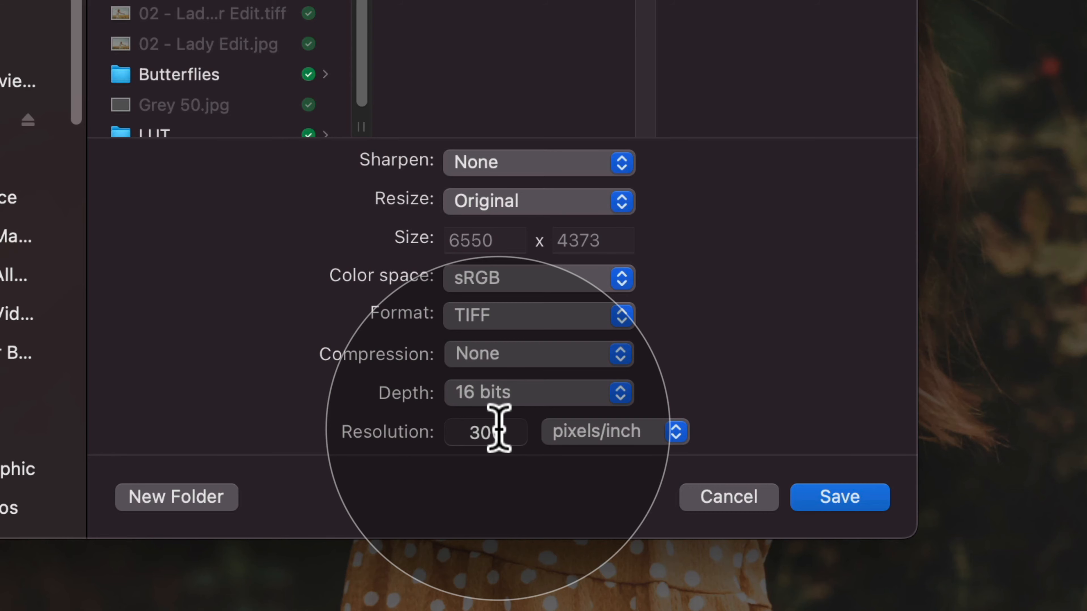
pyautogui.click(514, 432)
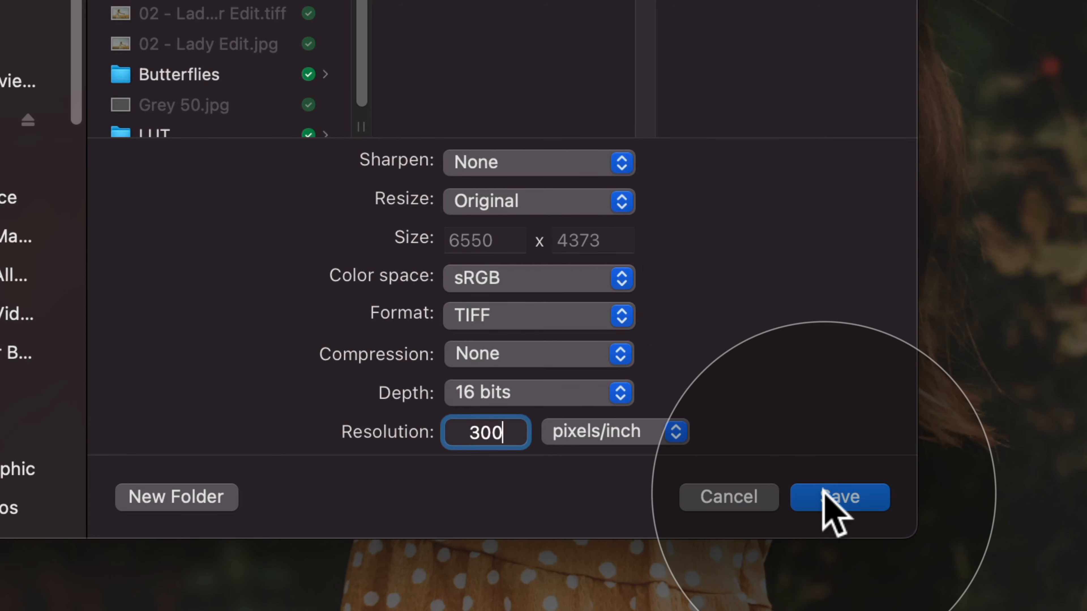
pyautogui.click(832, 499)
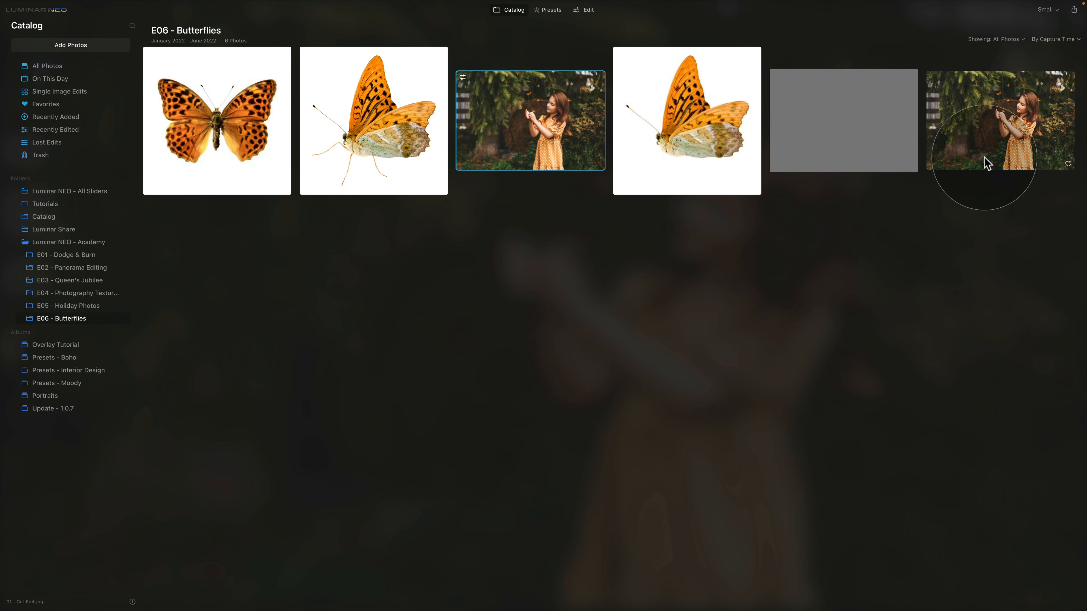
# Open the exported TIFF from the E06 - Butterflies folder for editing and add a vignette with amount -53.
pyautogui.click(976, 130)
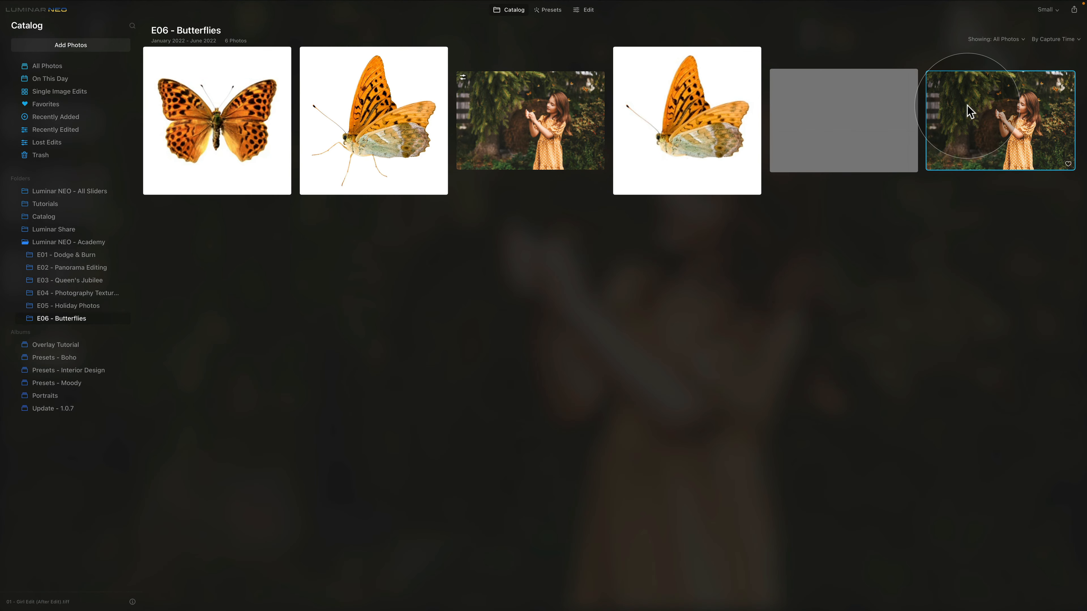
pyautogui.click(581, 19)
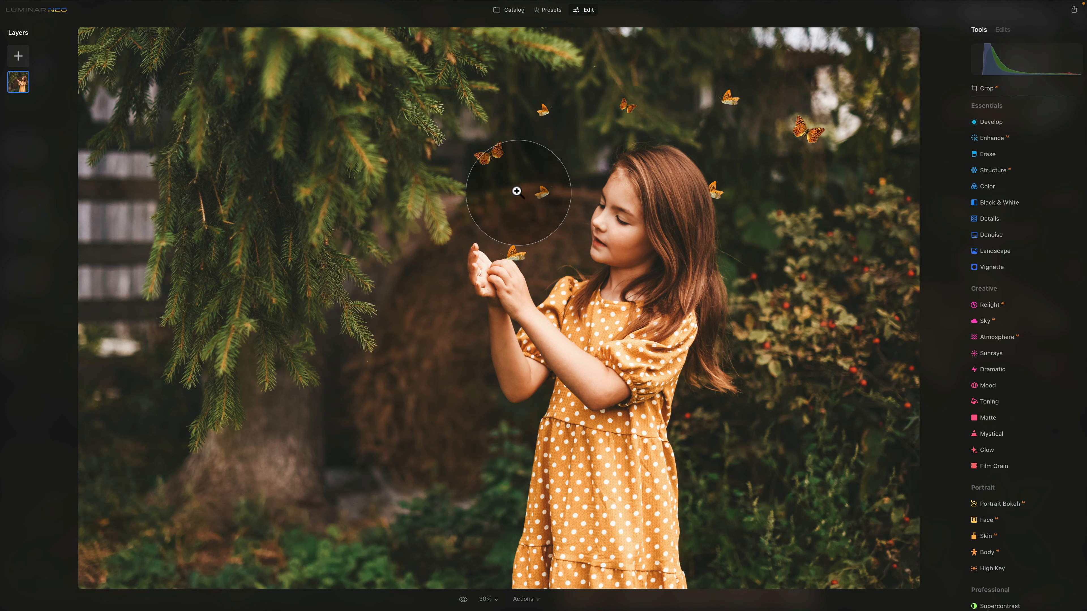
pyautogui.click(1011, 270)
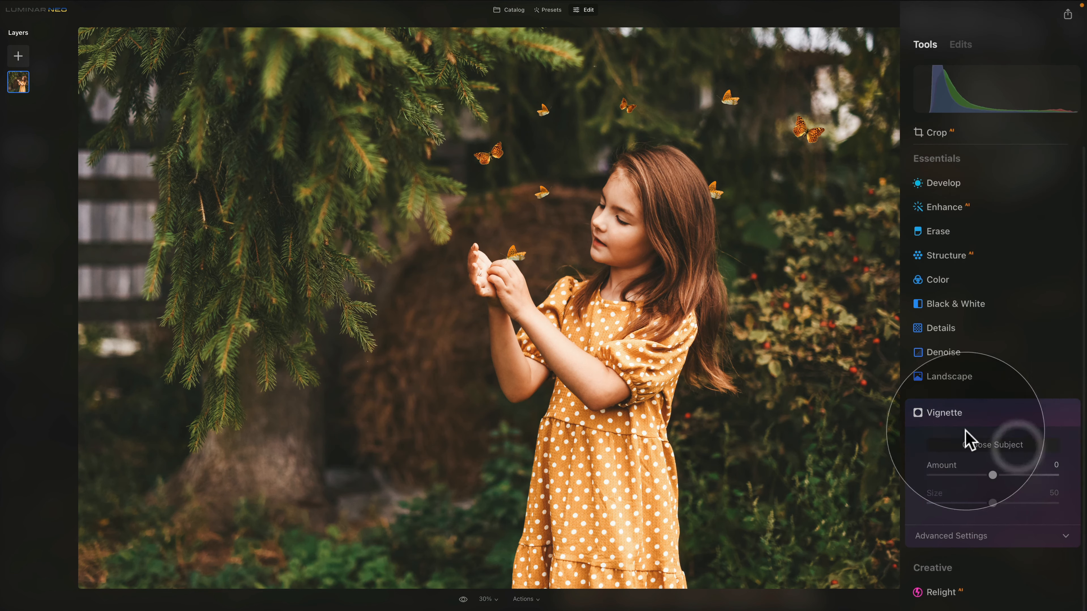
pyautogui.click(966, 433)
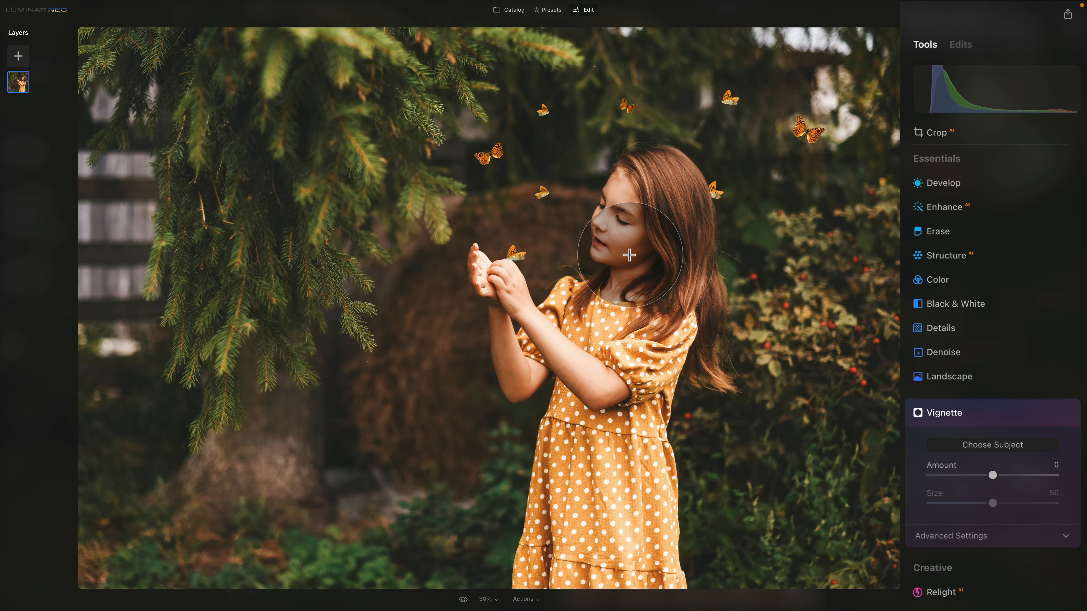
pyautogui.moveTo(993, 475); pyautogui.dragTo(958, 475)
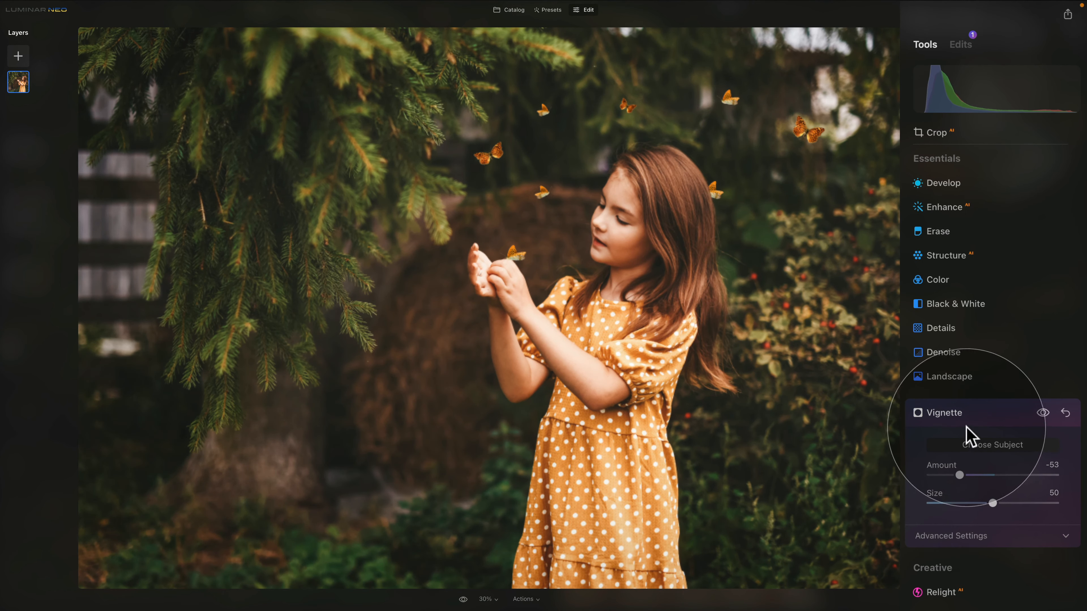
pyautogui.click(976, 419)
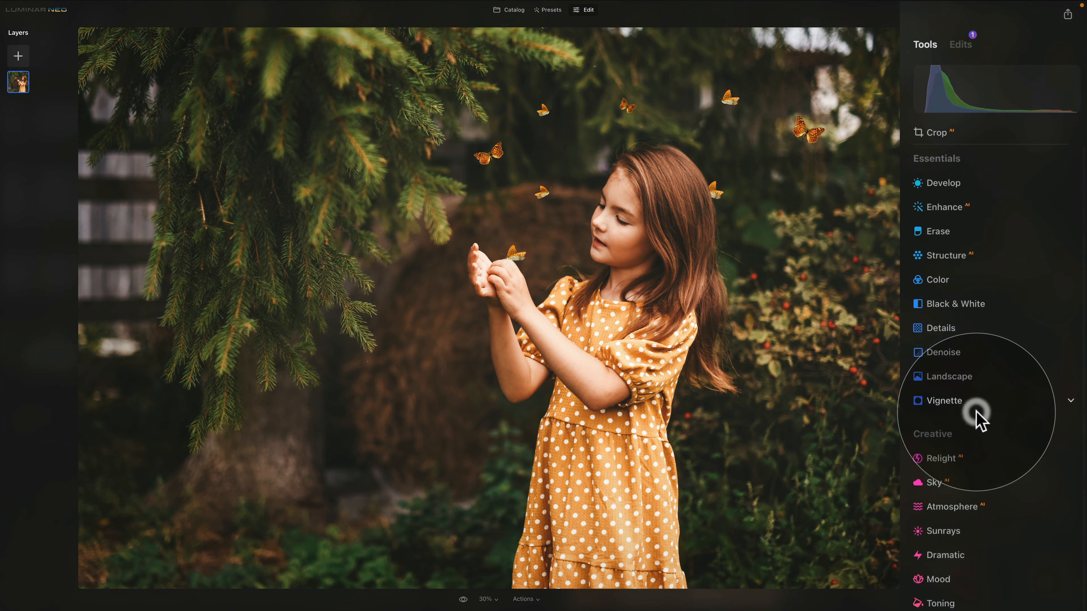
# Set the Landscape Golden Hour to 17 on the exported image.
pyautogui.click(977, 380)
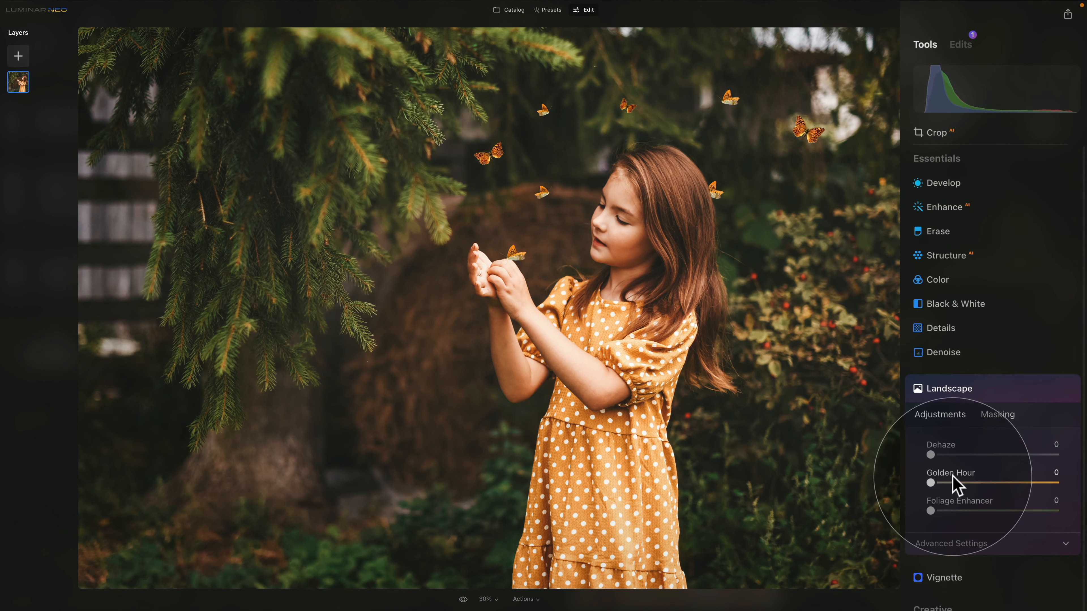
pyautogui.moveTo(960, 484)
pyautogui.mouseDown()
pyautogui.moveTo(977, 483)
pyautogui.moveTo(954, 483)
pyautogui.mouseUp()
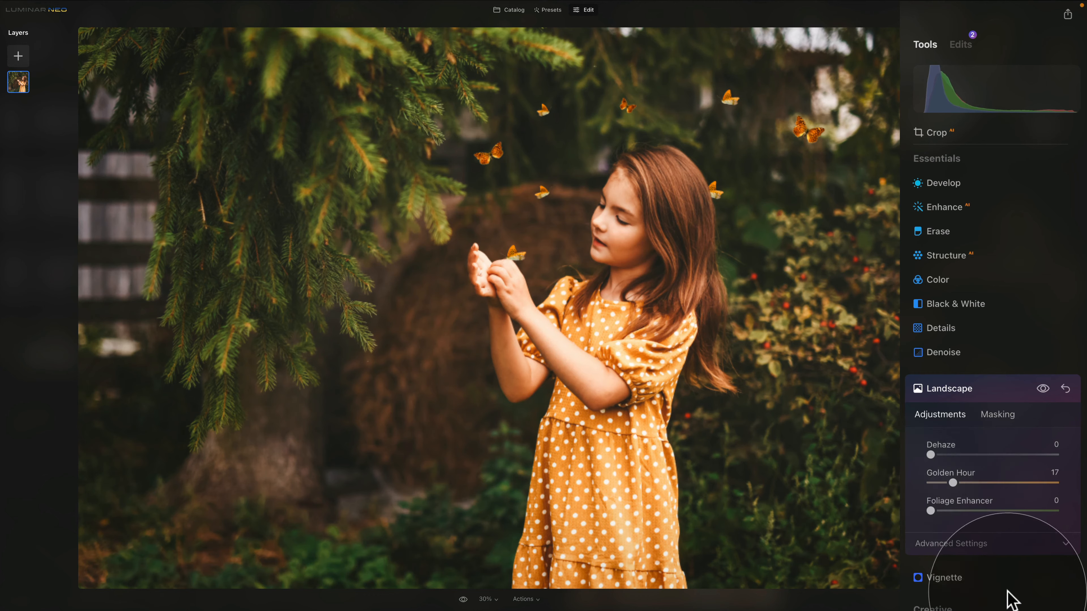
# Apply the CP - Elegant - 03 (Gift) LUT to the exported image as a Mood adjustment with amount 38.
pyautogui.click(984, 392)
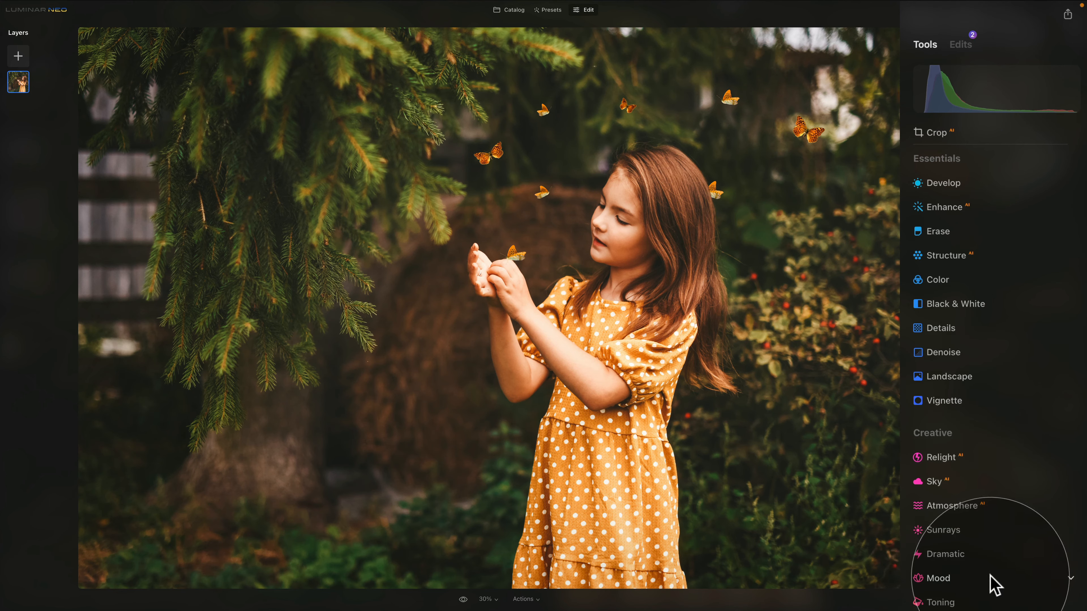
pyautogui.click(993, 585)
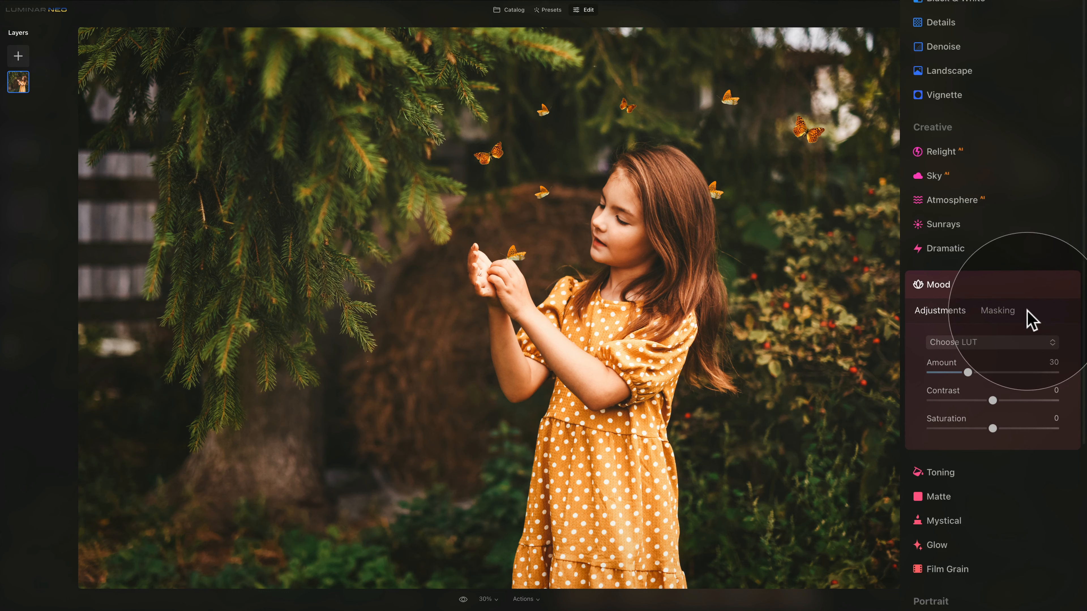
pyautogui.click(1036, 344)
pyautogui.scroll(-10, 1003, 480)
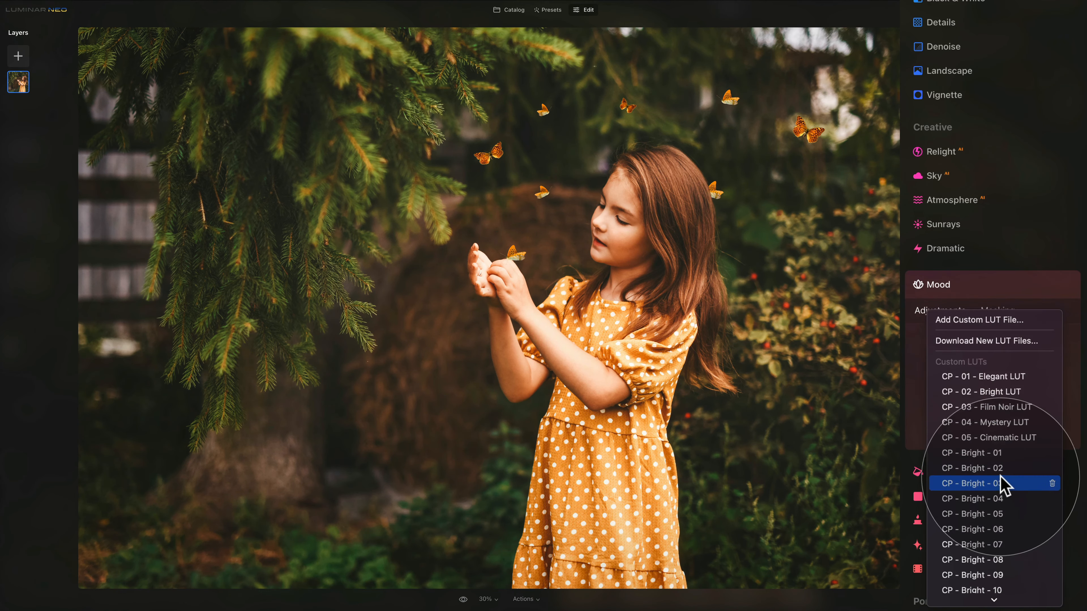
pyautogui.scroll(-5, 998, 467)
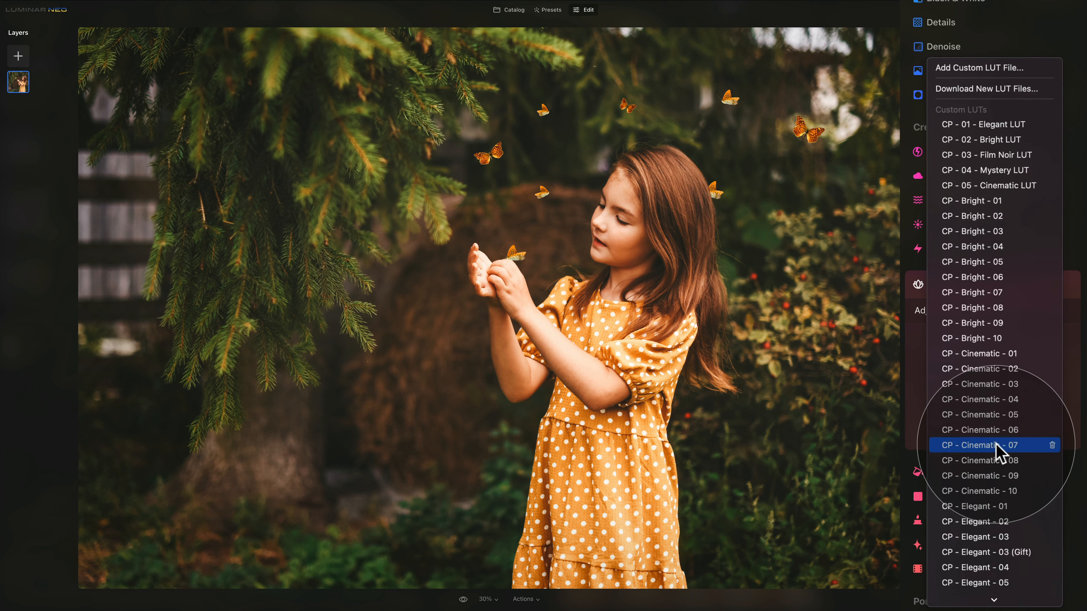
pyautogui.click(1024, 553)
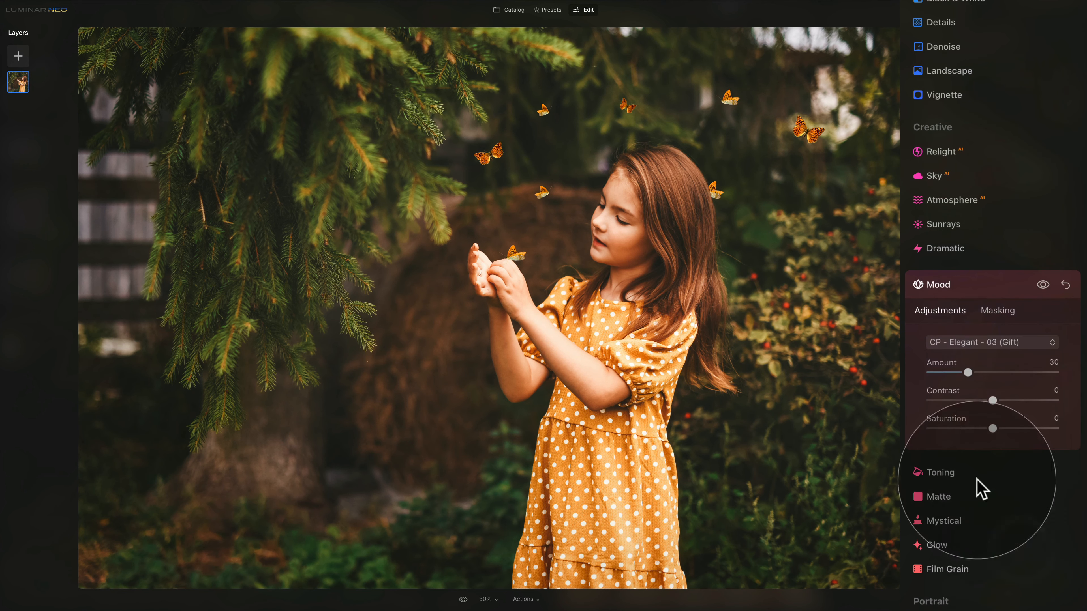
pyautogui.moveTo(968, 373); pyautogui.dragTo(979, 373)
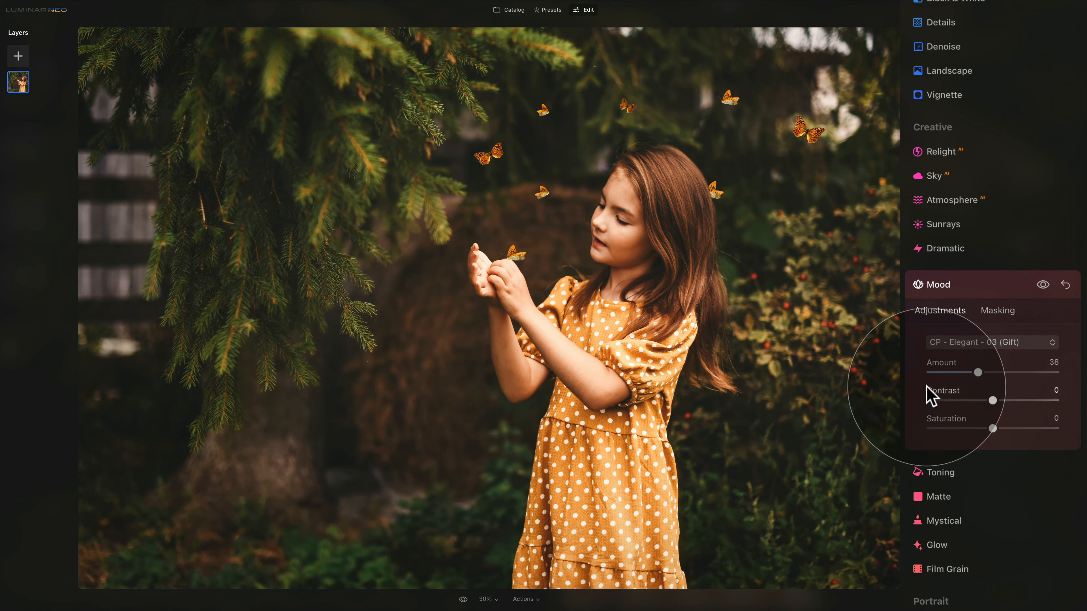
pyautogui.click(991, 285)
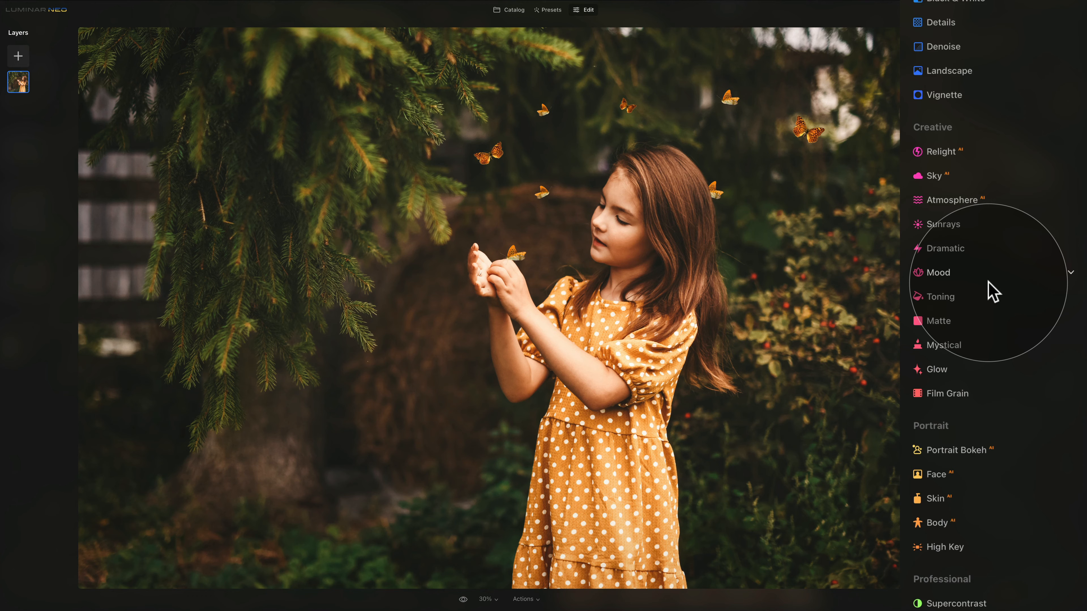
# Add the Mystical effect to the exported image with amount 30.
pyautogui.click(971, 344)
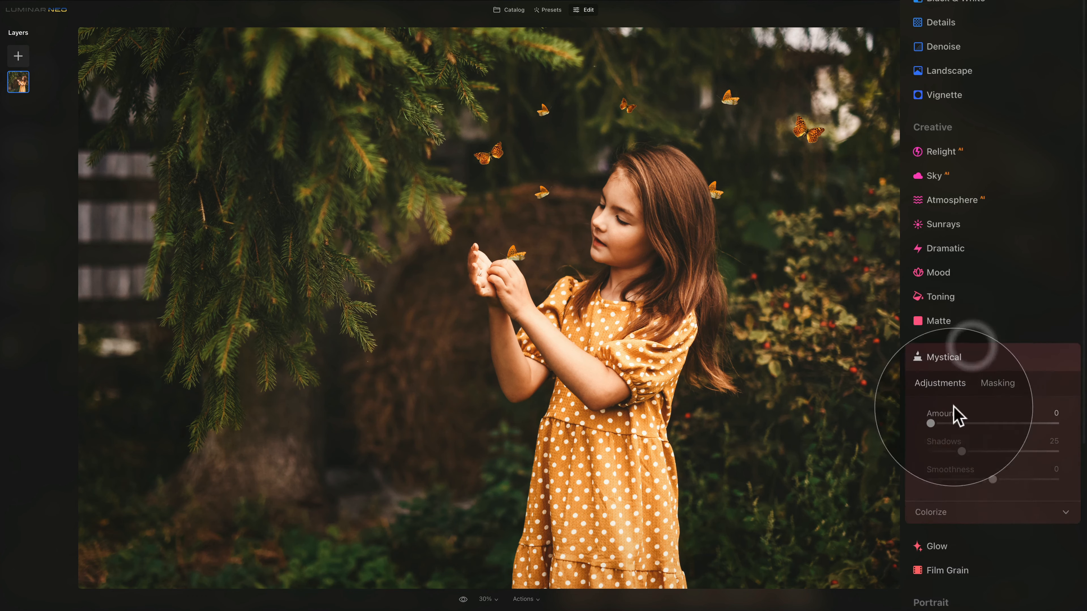
pyautogui.moveTo(932, 328); pyautogui.dragTo(969, 329)
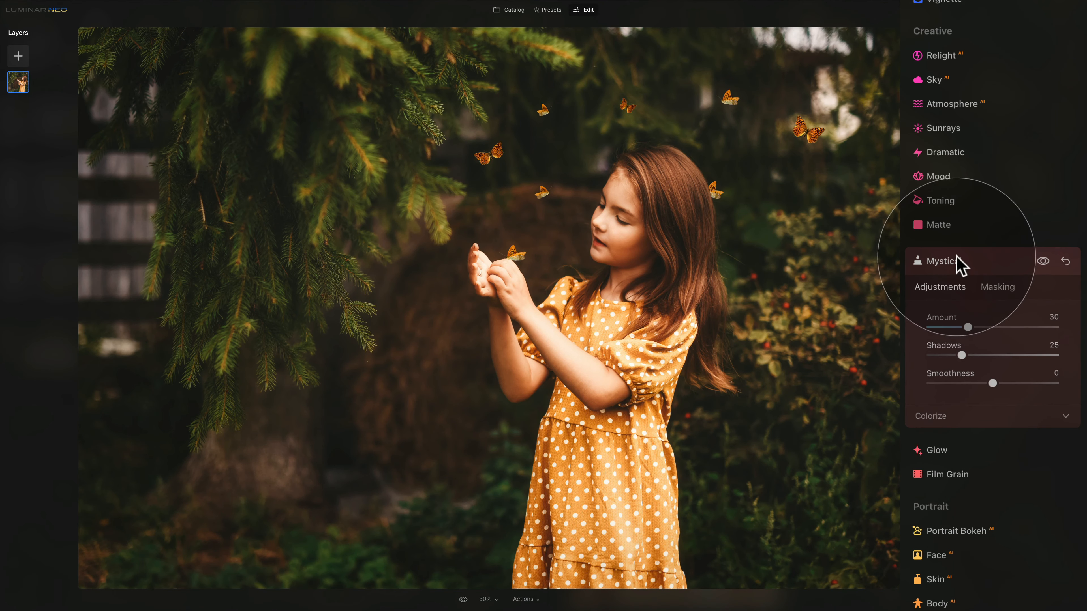
# Add the Matte effect with amount 15 and fade 7, and compare the image before and after the edits.
pyautogui.click(982, 229)
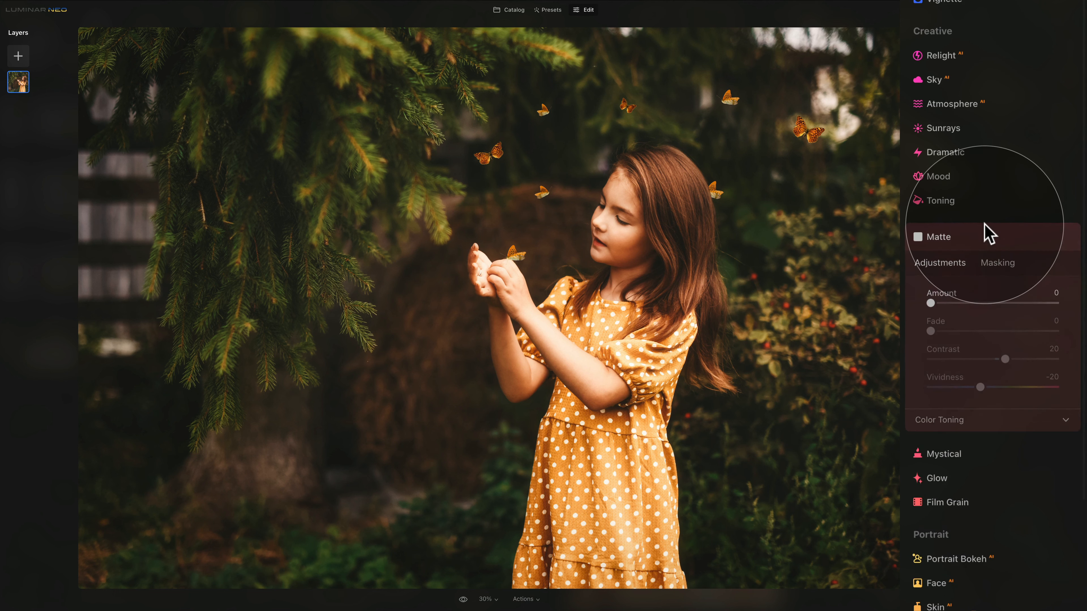
pyautogui.click(951, 303)
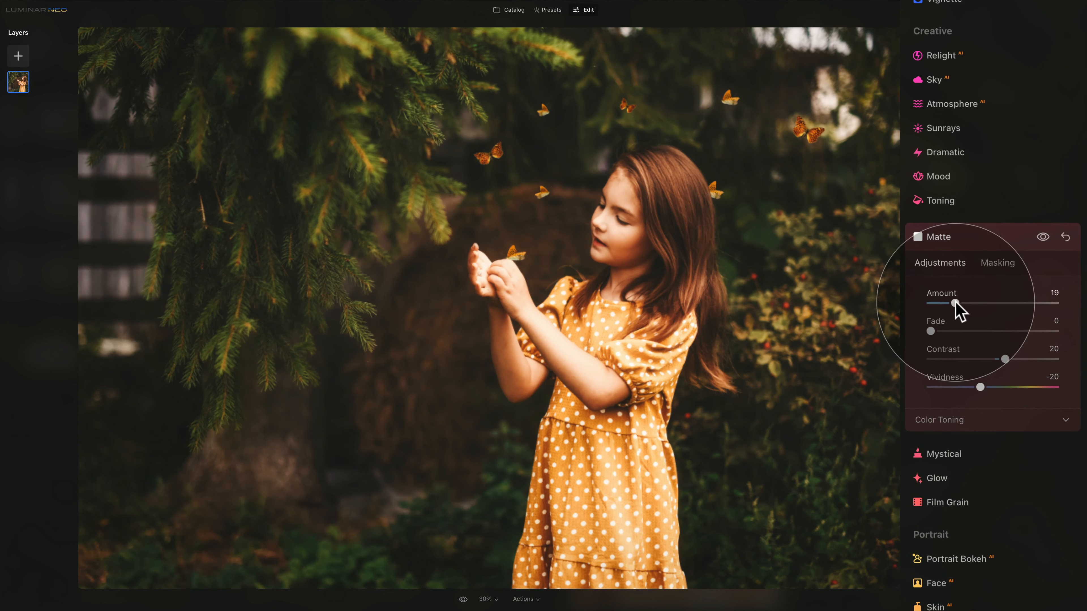
pyautogui.moveTo(951, 302)
pyautogui.mouseDown()
pyautogui.moveTo(940, 333)
pyautogui.moveTo(950, 303)
pyautogui.mouseUp()
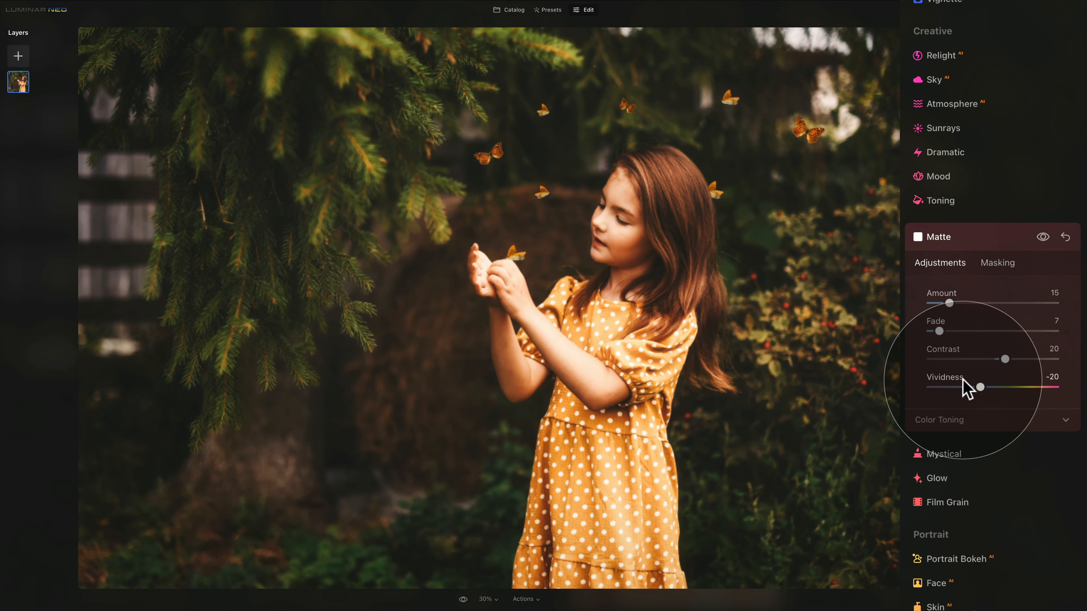
pyautogui.click(463, 600)
pyautogui.click(463, 600)
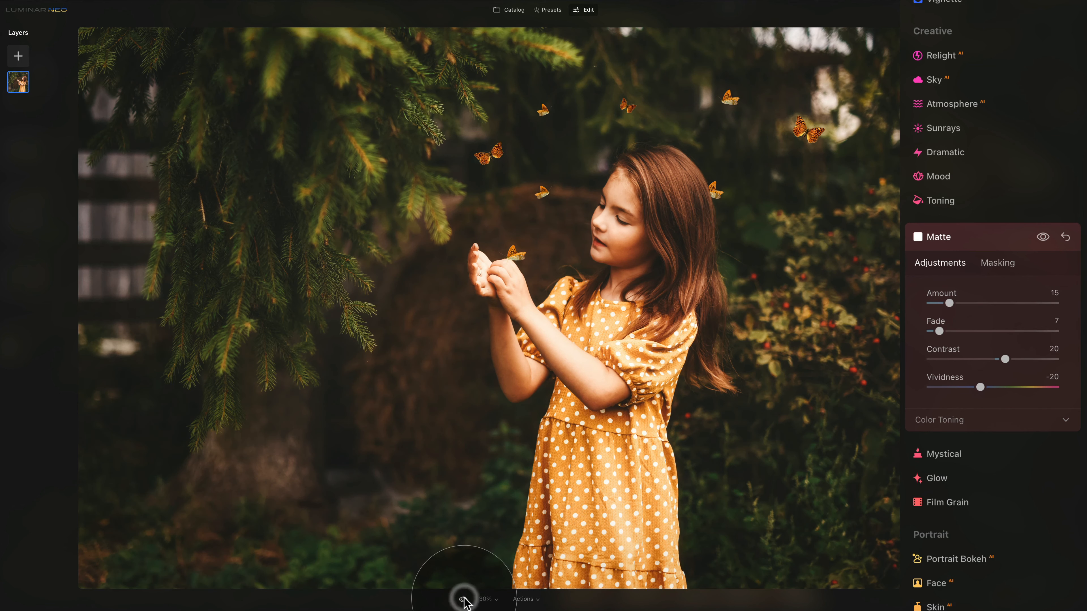